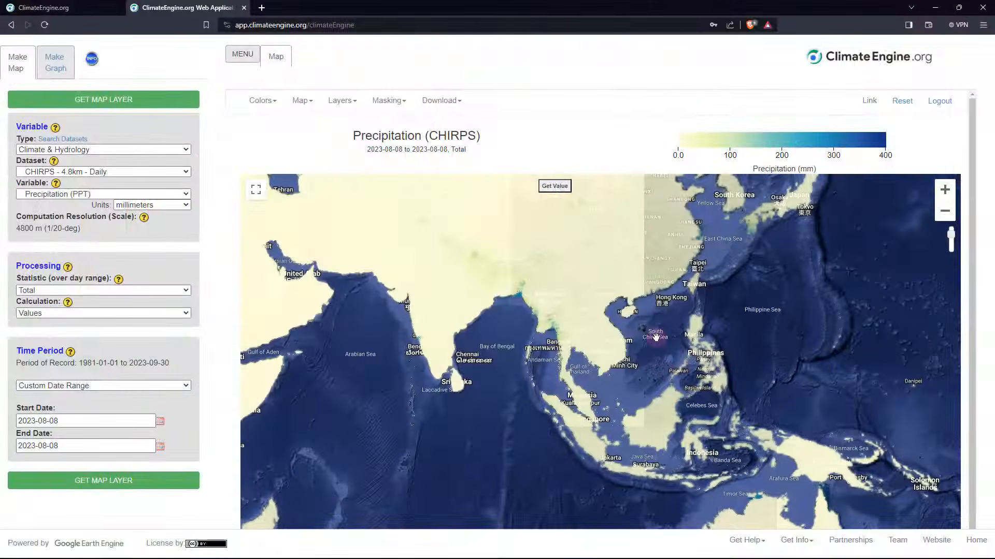
# Step: Examine the CHIRPS precipitation layer over Taiwan on the web map and in QGIS with the Identify tool
pyautogui.scroll(1, 690, 311)
pyautogui.moveTo(688, 306); pyautogui.dragTo(677, 333)
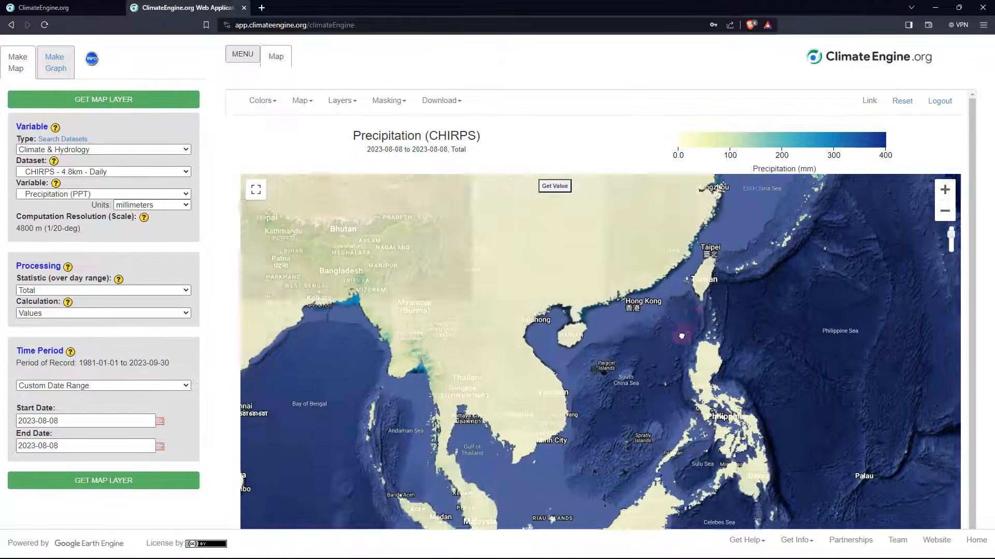
pyautogui.scroll(2, 610, 396)
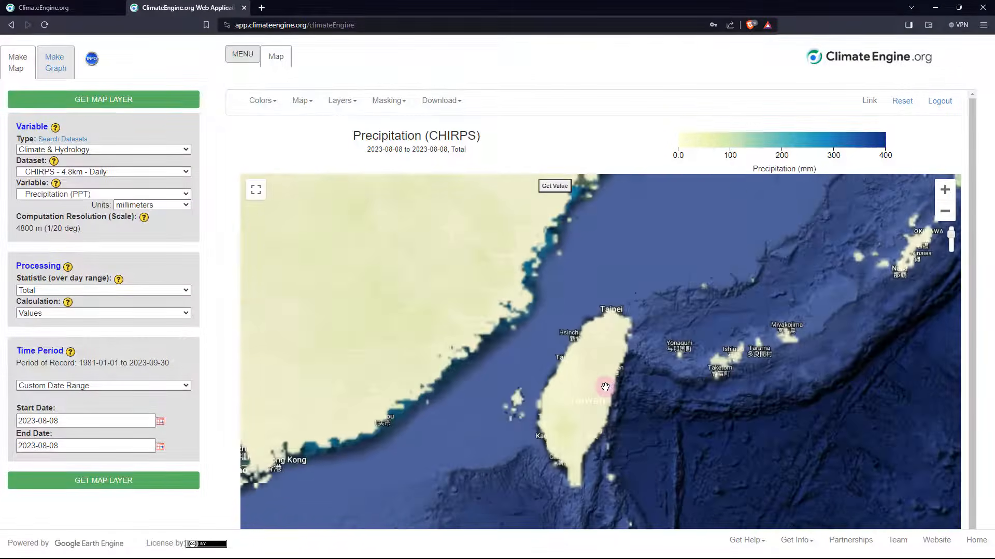
pyautogui.scroll(1, 626, 378)
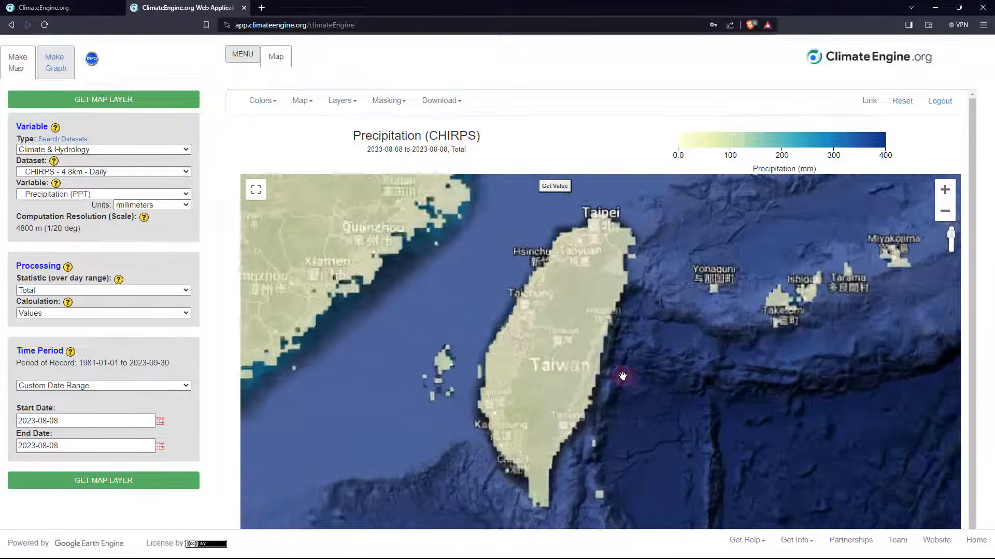
pyautogui.scroll(-1, 644, 382)
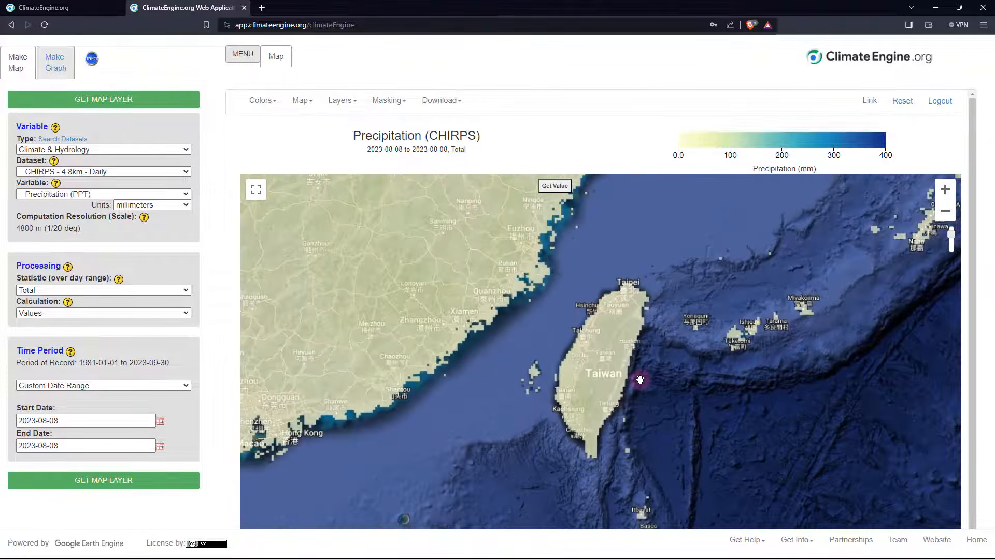
pyautogui.scroll(1, 640, 379)
pyautogui.scroll(-1, 639, 383)
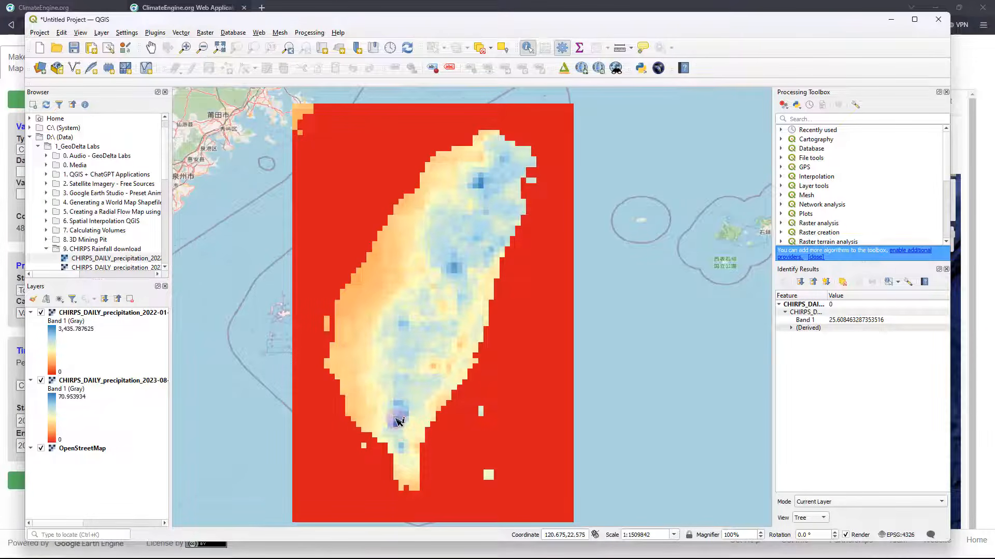
pyautogui.click(527, 49)
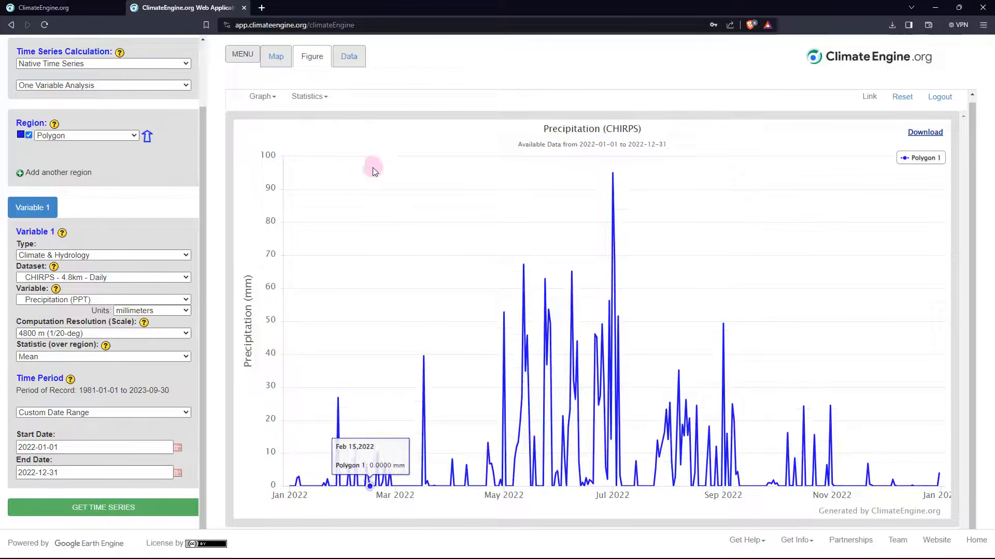
# Step: Show the polygon's 2022 precipitation time series as a text listing and review the first daily values
pyautogui.click(348, 55)
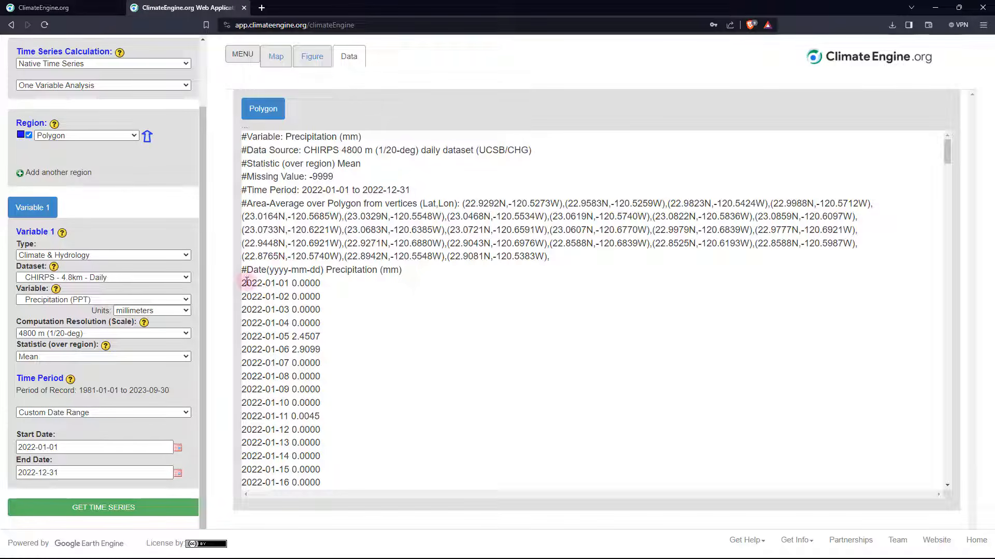
pyautogui.moveTo(241, 284); pyautogui.dragTo(343, 363)
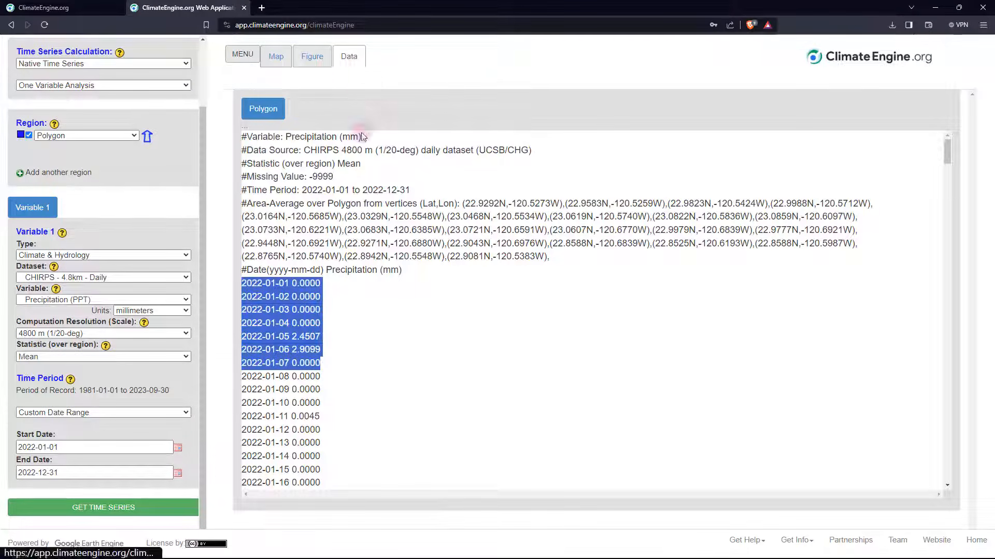
pyautogui.moveTo(946, 153)
pyautogui.mouseDown()
pyautogui.moveTo(971, 452)
pyautogui.moveTo(950, 399)
pyautogui.moveTo(940, 313)
pyautogui.moveTo(935, 173)
pyautogui.moveTo(943, 149)
pyautogui.mouseUp()
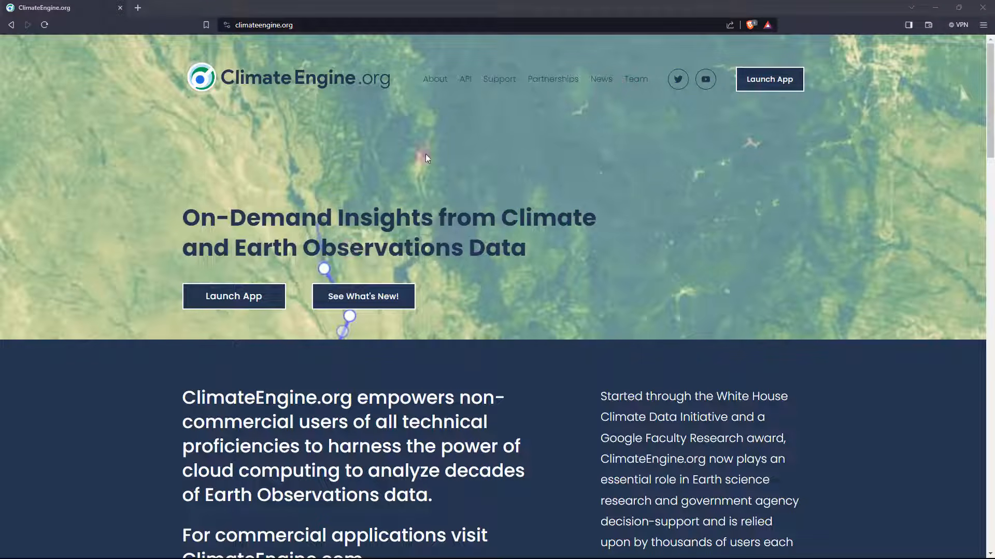
# Step: Launch the ClimateEngine app, log in with the account's e-mail and password, and dismiss the welcome window
pyautogui.click(762, 86)
pyautogui.click(763, 88)
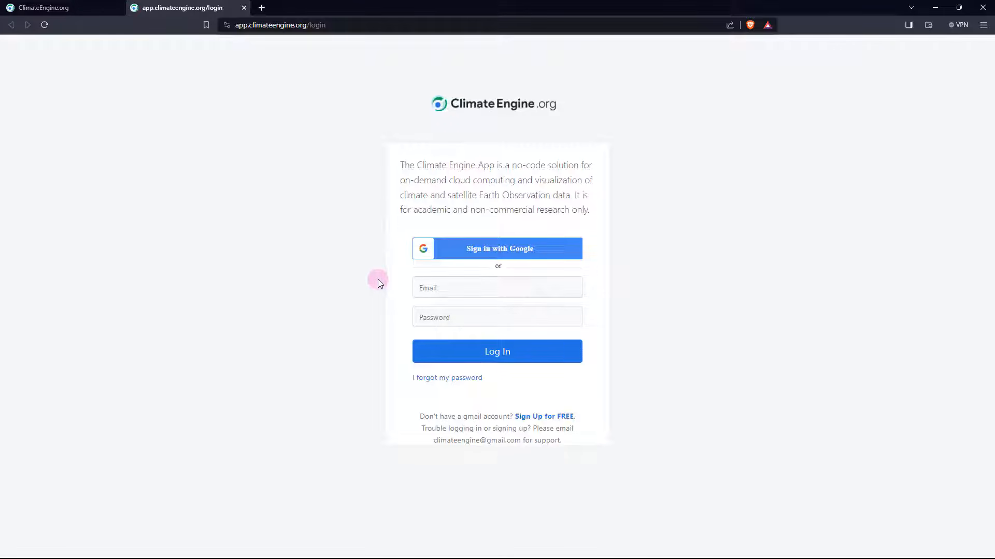
pyautogui.click(440, 287)
pyautogui.click(443, 311)
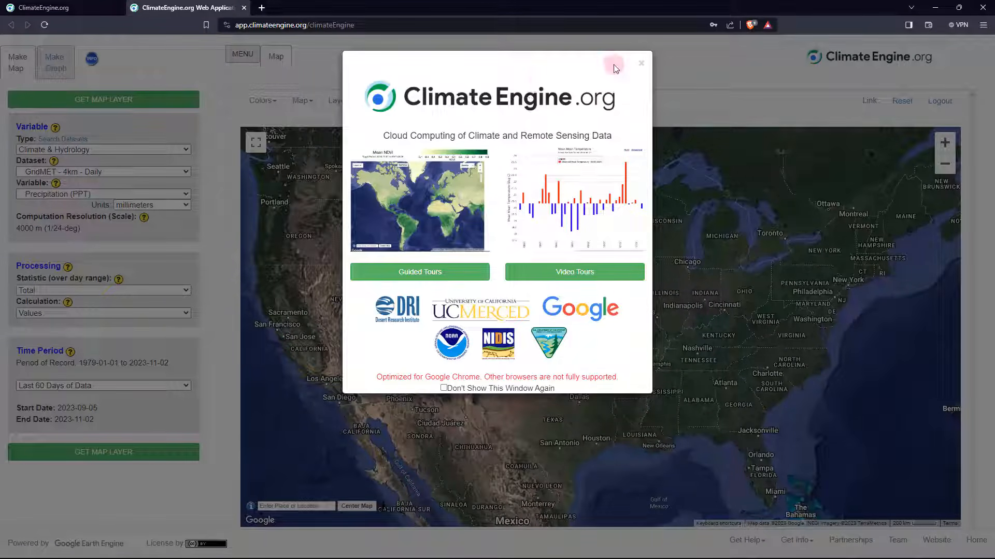
pyautogui.click(640, 64)
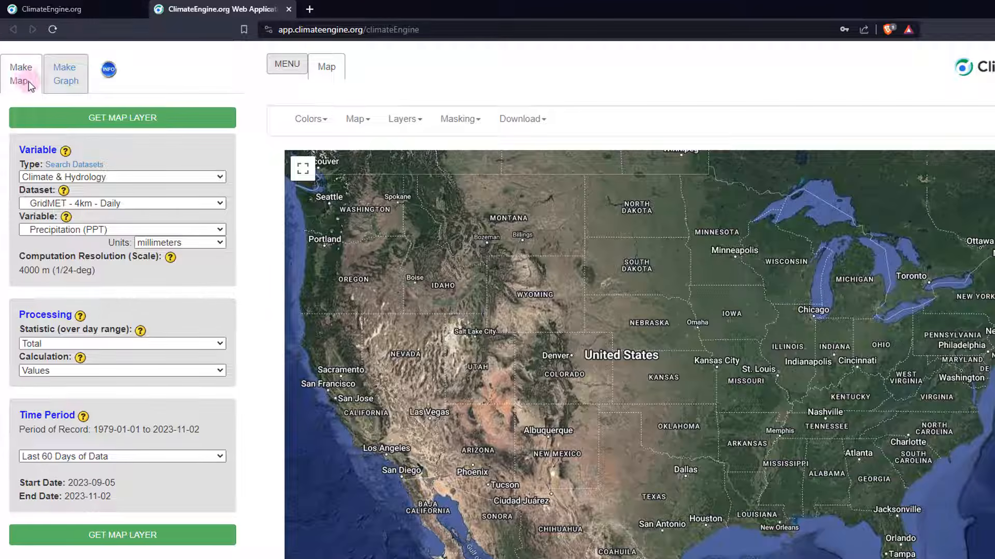
# Step: Compare the settings for making a graph with those for making a map, finishing on the map settings
pyautogui.click(74, 80)
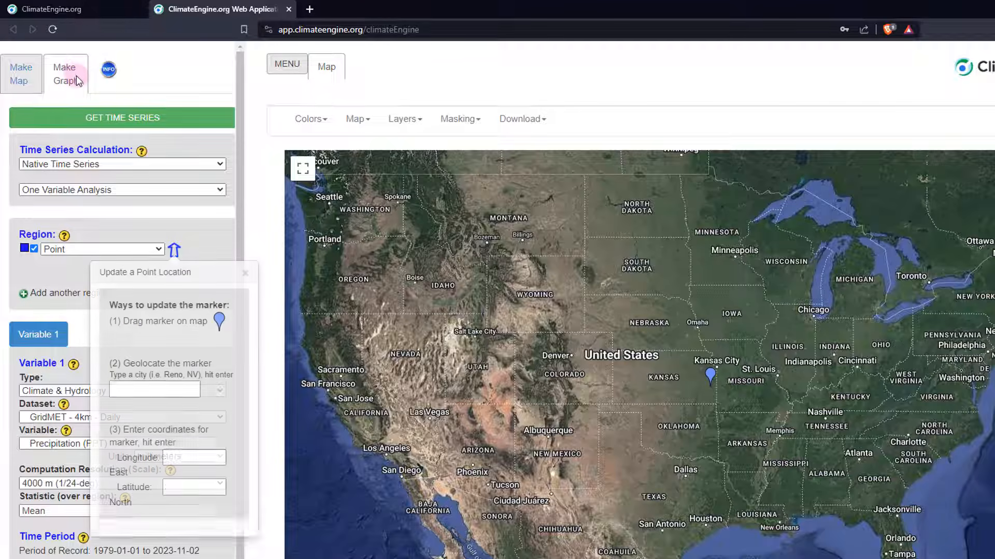
pyautogui.click(13, 68)
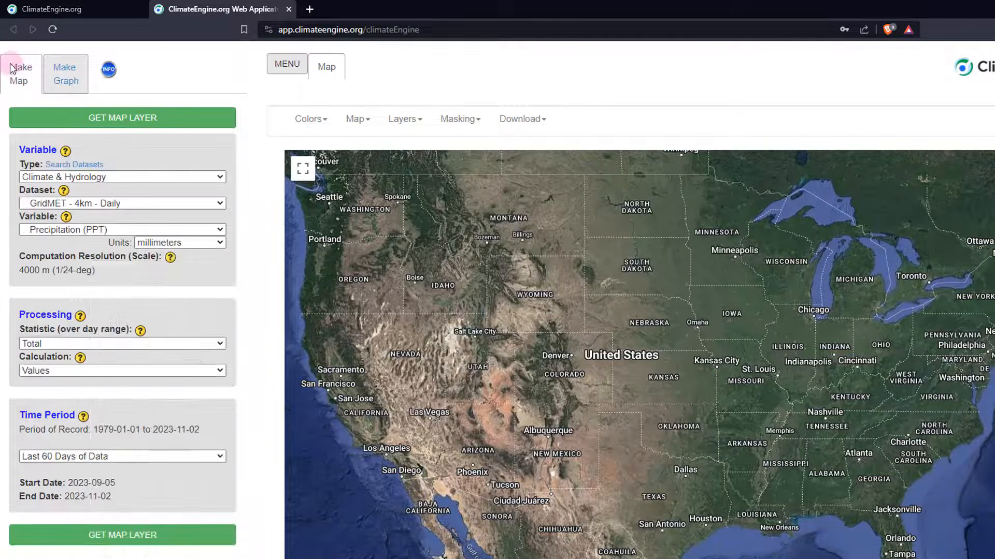
pyautogui.click(20, 83)
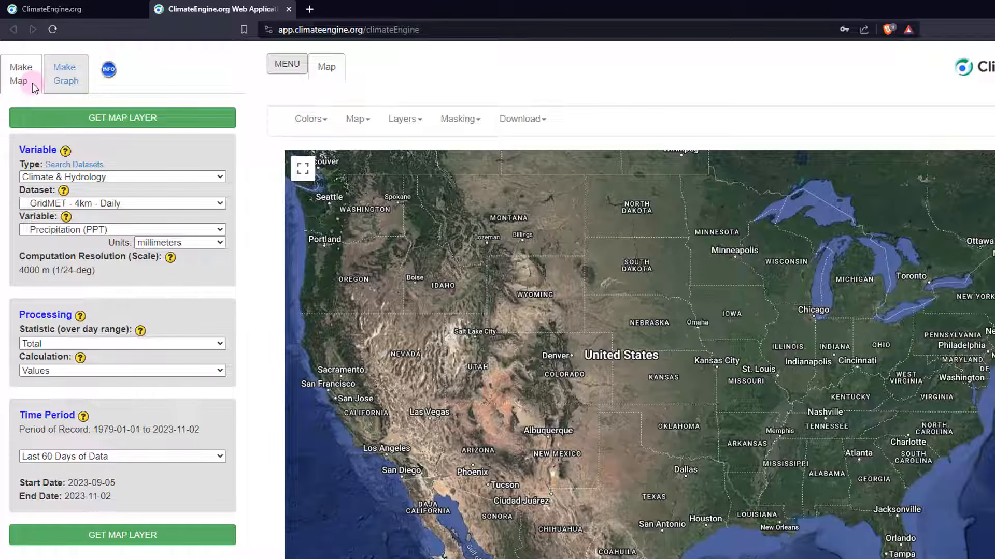
pyautogui.click(66, 82)
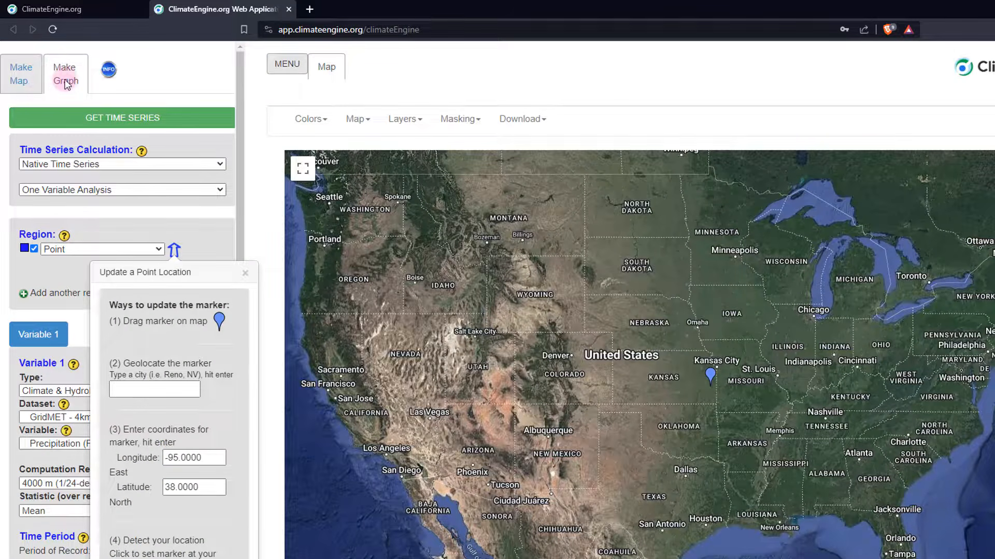
pyautogui.click(27, 81)
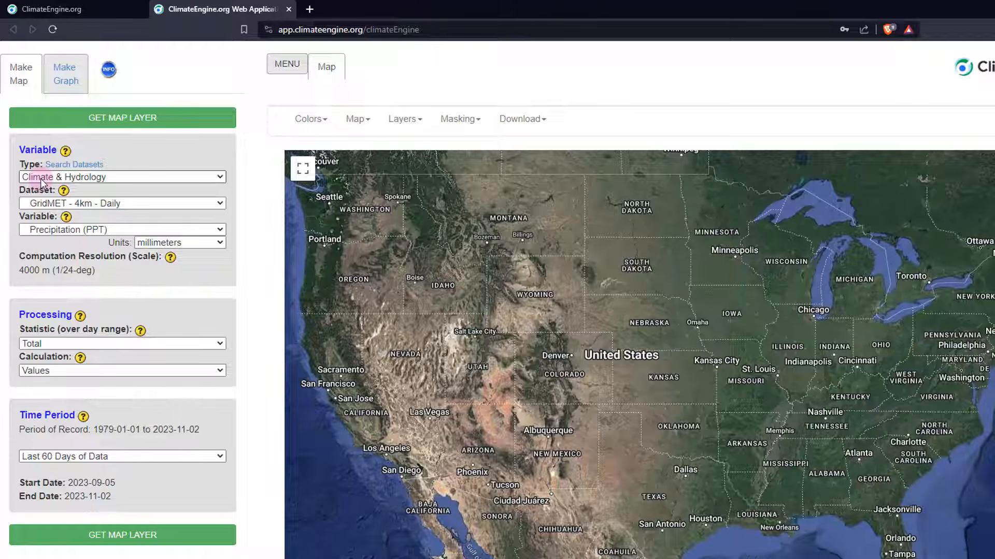
# Step: Set the map's Climate & Hydrology dataset to CHIRPS - 4.8km - Daily
pyautogui.click(100, 205)
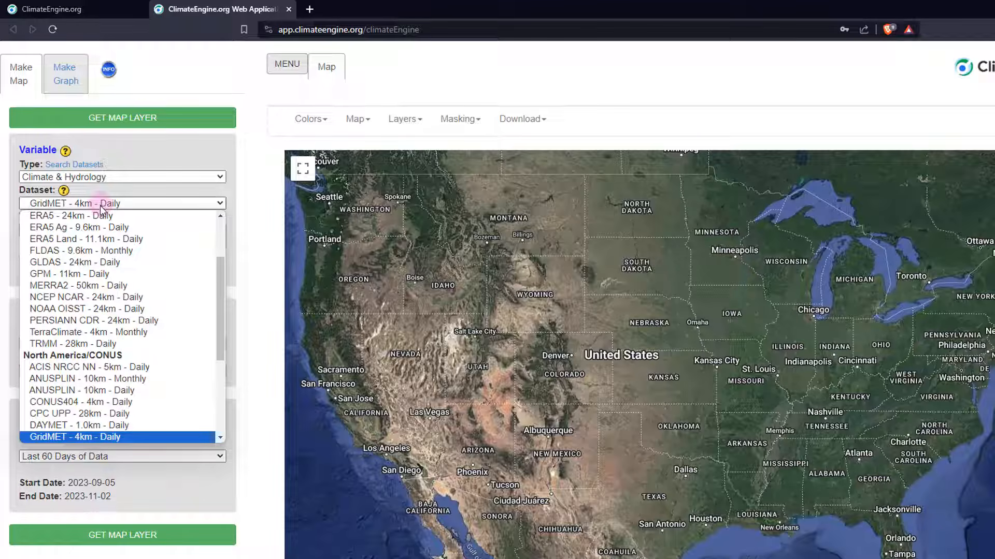
pyautogui.scroll(-3, 119, 253)
pyautogui.scroll(5, 119, 254)
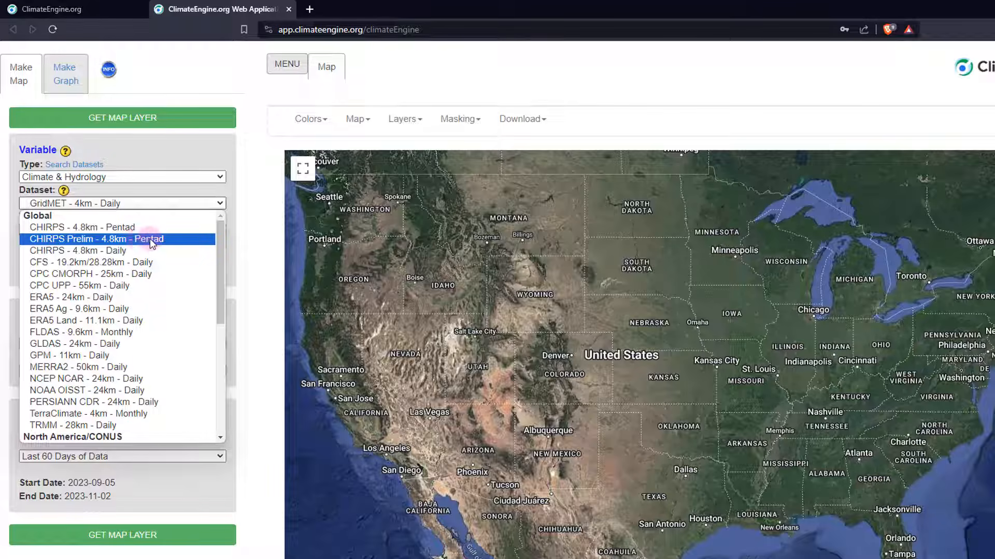
pyautogui.press('Up')
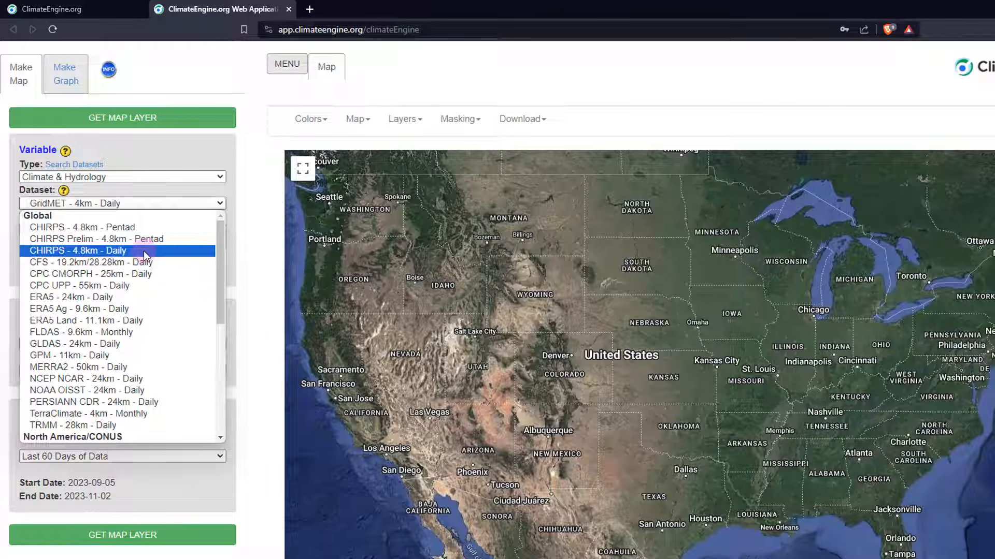
pyautogui.click(141, 250)
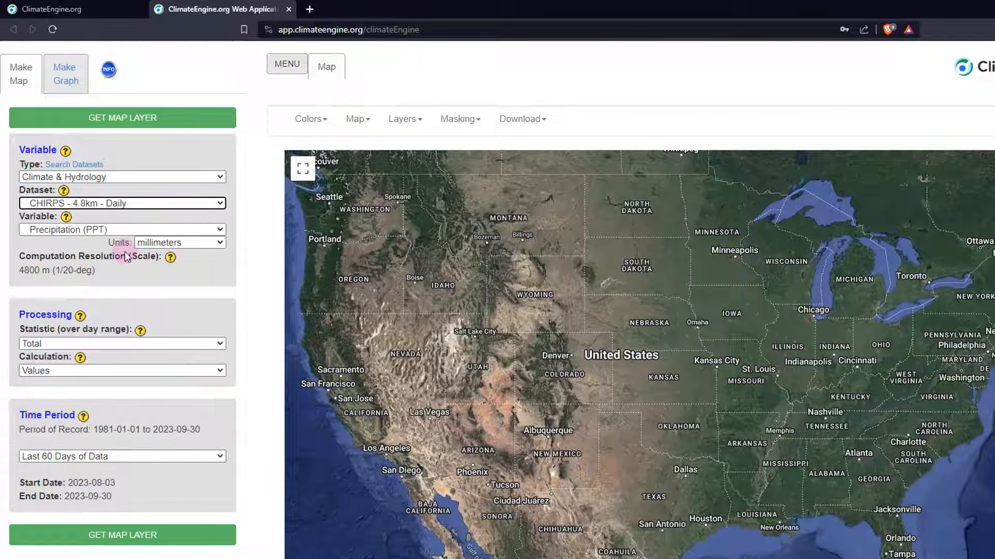
# Step: Choose Precipitation (PPT) as the variable and millimeters as its units
pyautogui.click(112, 230)
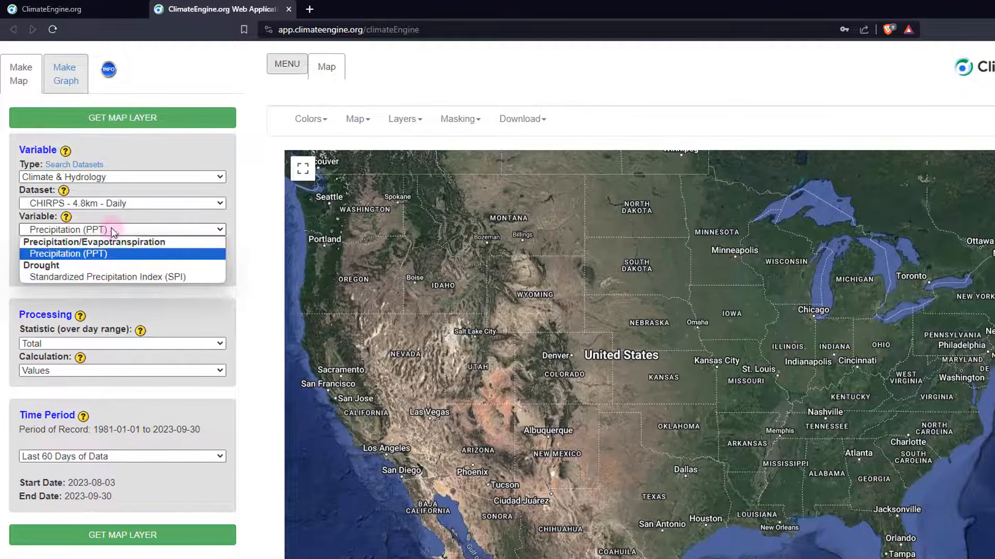
pyautogui.click(90, 253)
pyautogui.click(183, 243)
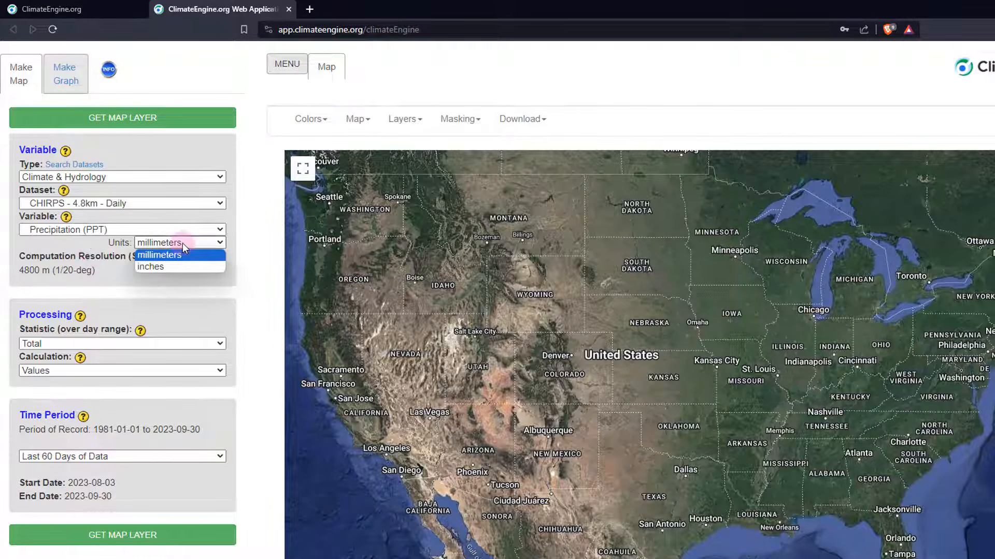
pyautogui.click(179, 255)
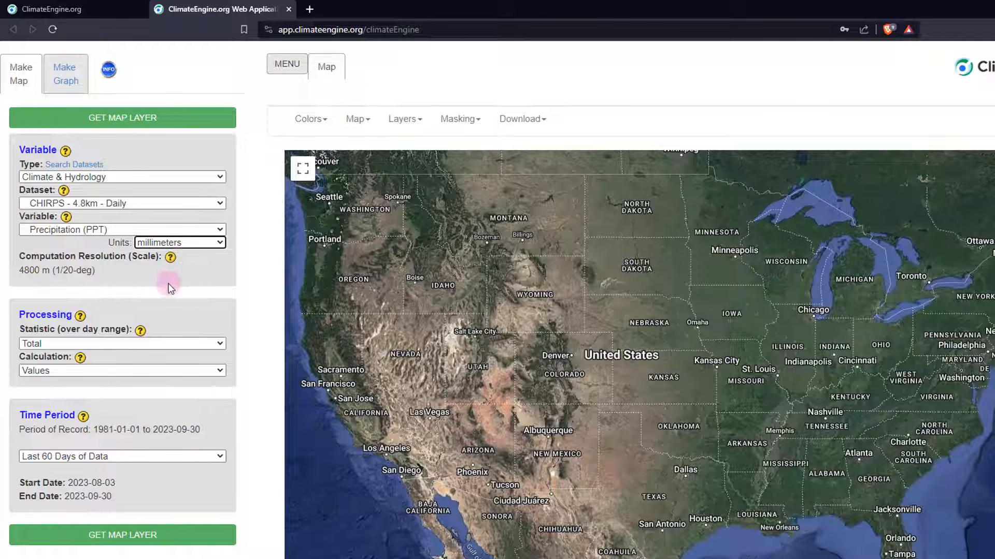
# Step: Set the statistic over the day range to Total, consulting its help text, and the calculation to Values
pyautogui.click(217, 344)
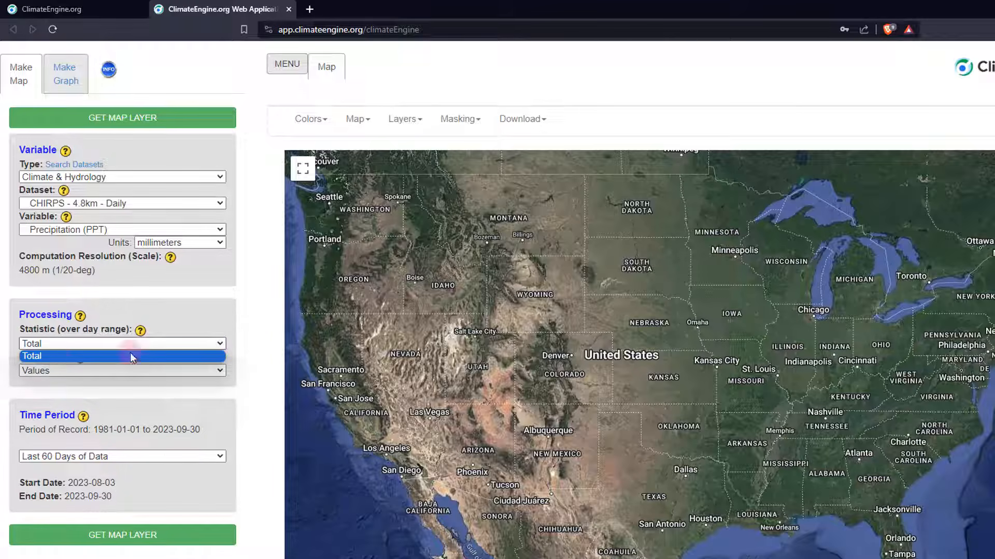
pyautogui.click(42, 361)
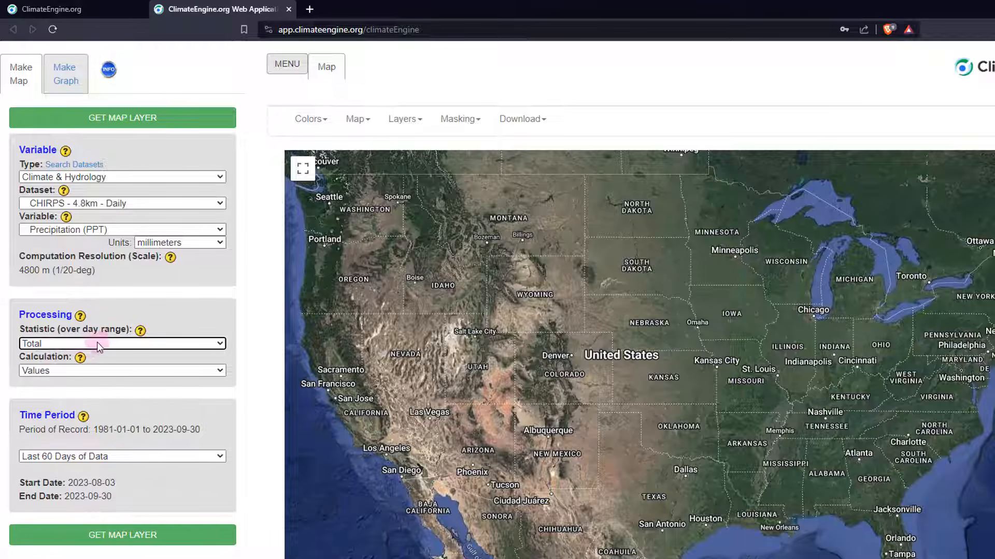
pyautogui.click(141, 332)
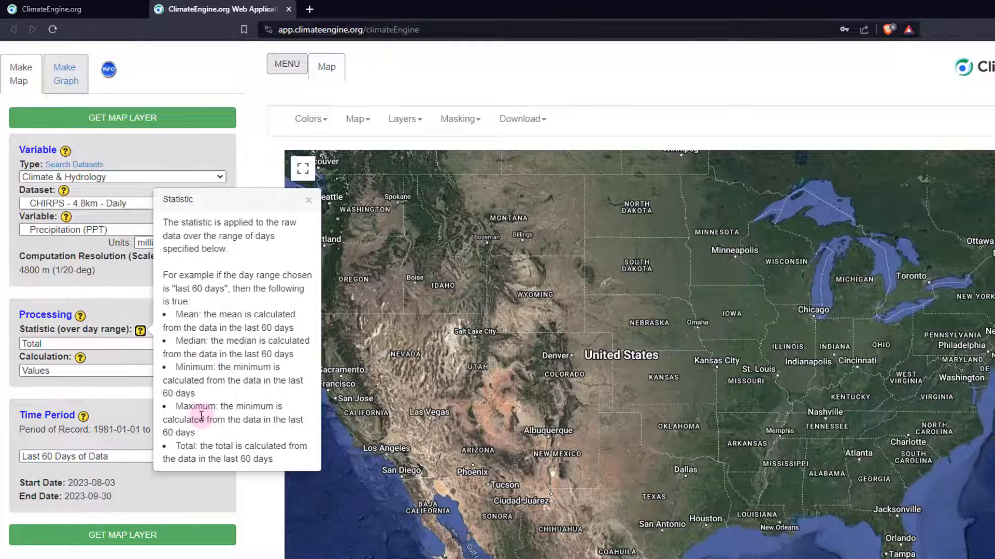
pyautogui.click(110, 344)
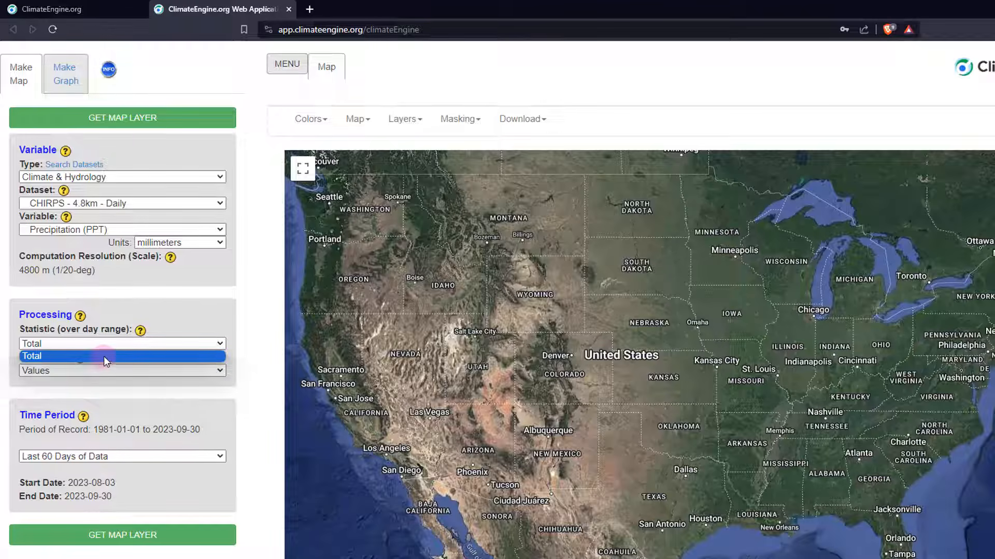
pyautogui.click(103, 357)
pyautogui.click(152, 344)
pyautogui.click(132, 356)
pyautogui.click(100, 370)
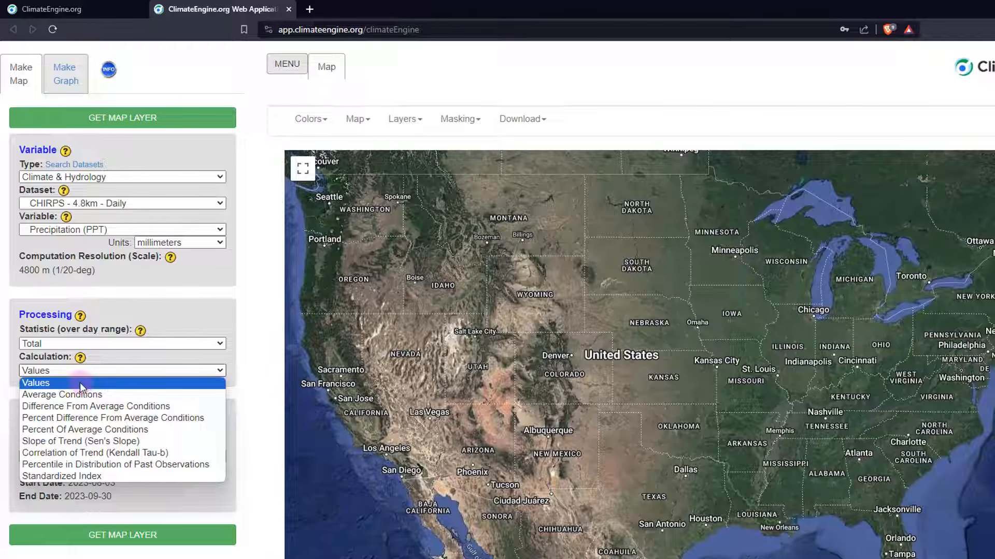
pyautogui.click(81, 385)
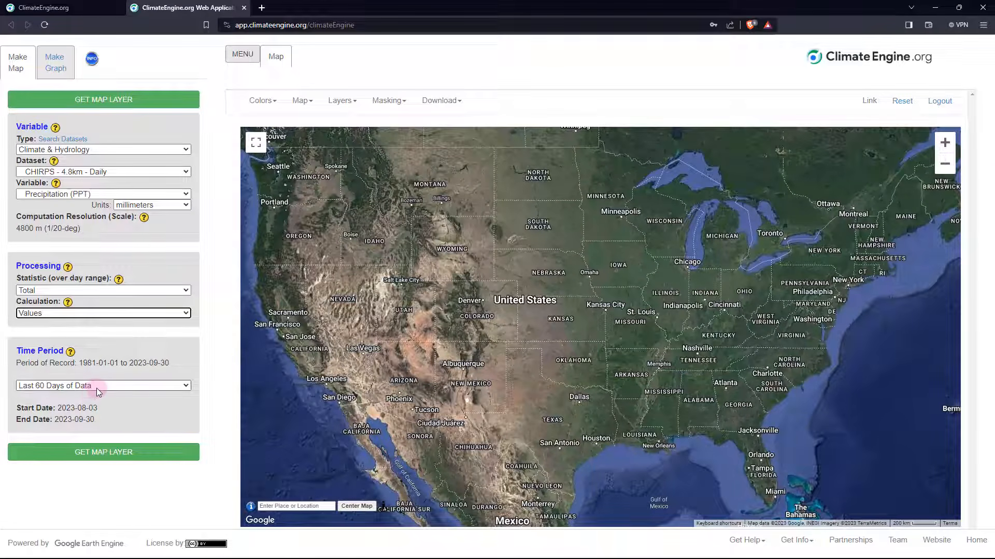
# Step: Switch the time period to Custom Date Range and set the start date to 2023-08-08
pyautogui.click(100, 388)
pyautogui.click(100, 389)
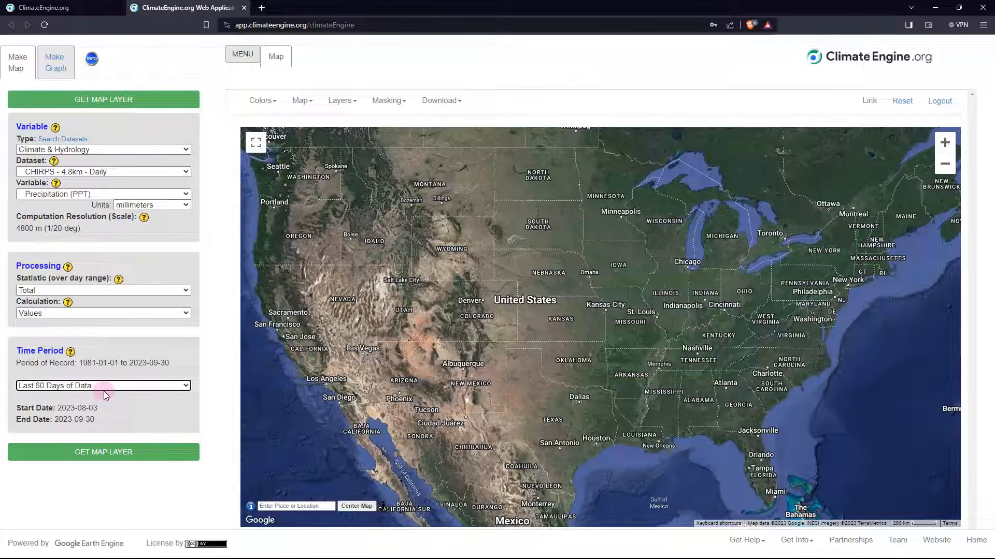
pyautogui.click(105, 389)
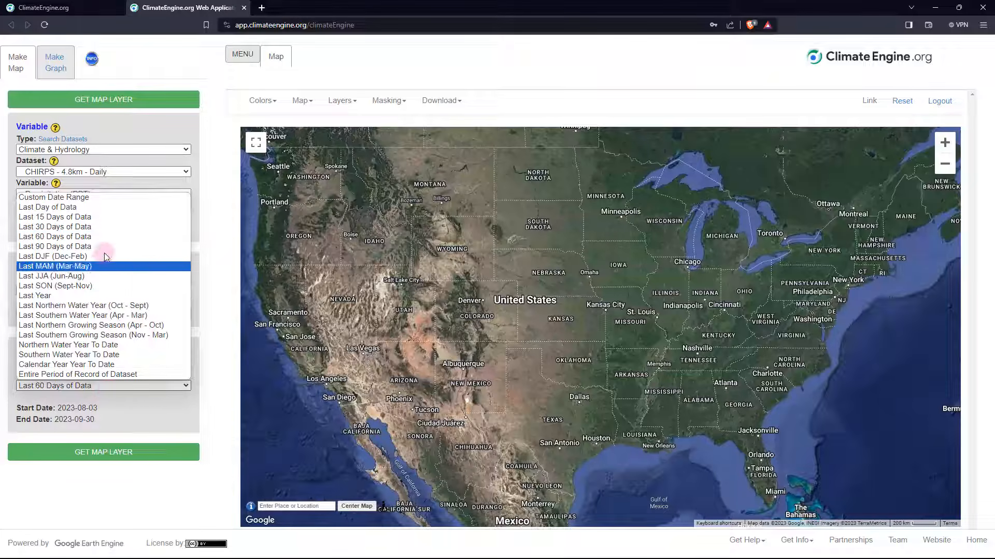
pyautogui.click(108, 200)
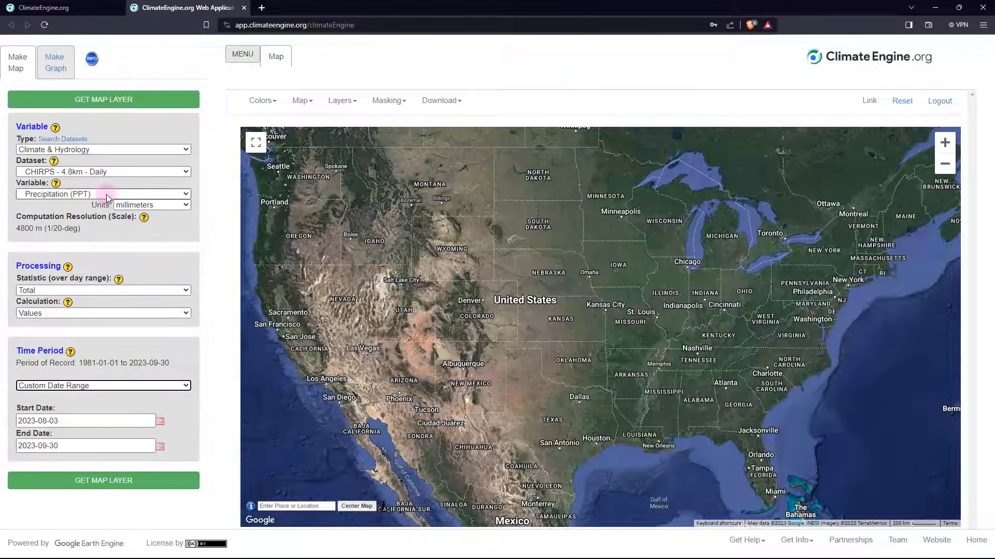
pyautogui.click(148, 417)
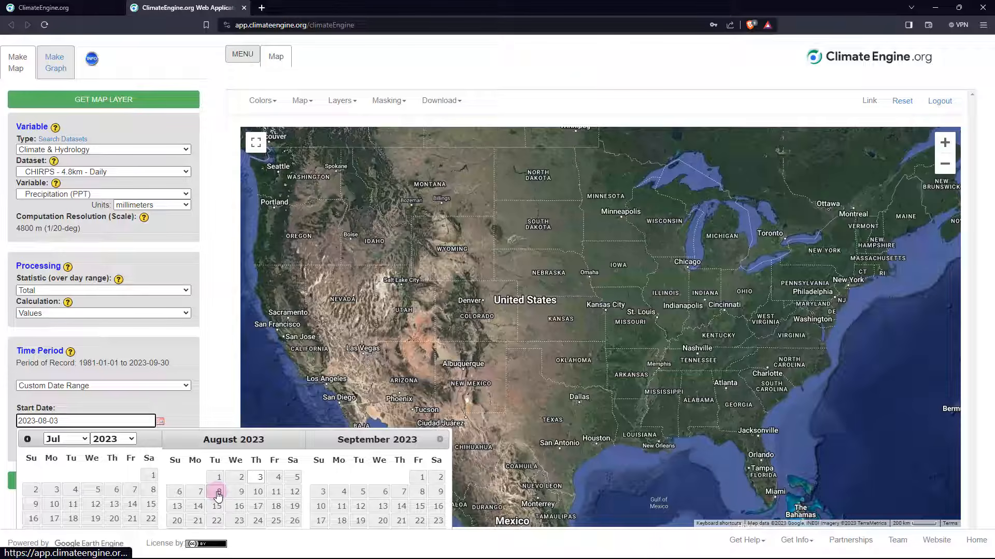
pyautogui.click(217, 493)
# Step: Set the end date to 2023-08-08 and generate the CHIRPS precipitation map layer
pyautogui.click(160, 446)
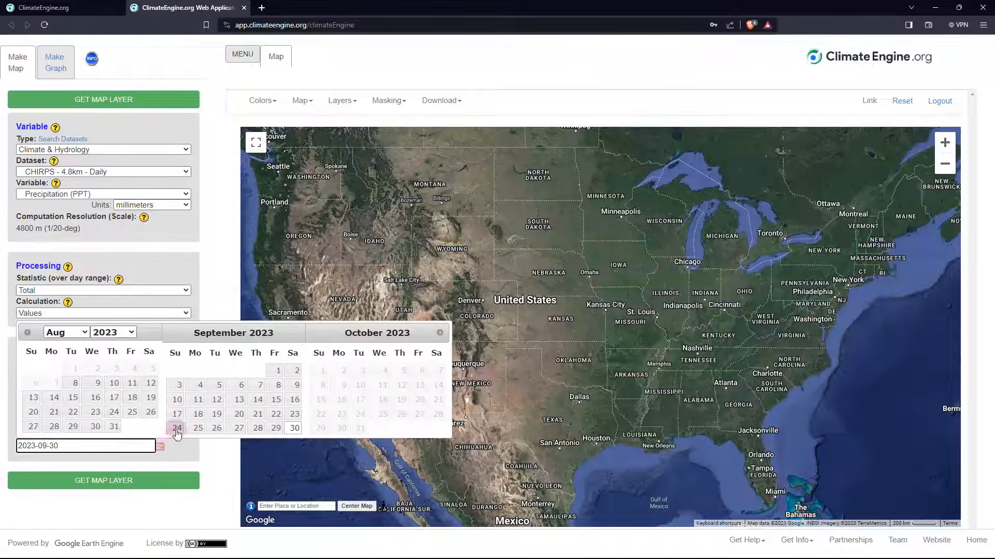
pyautogui.click(76, 385)
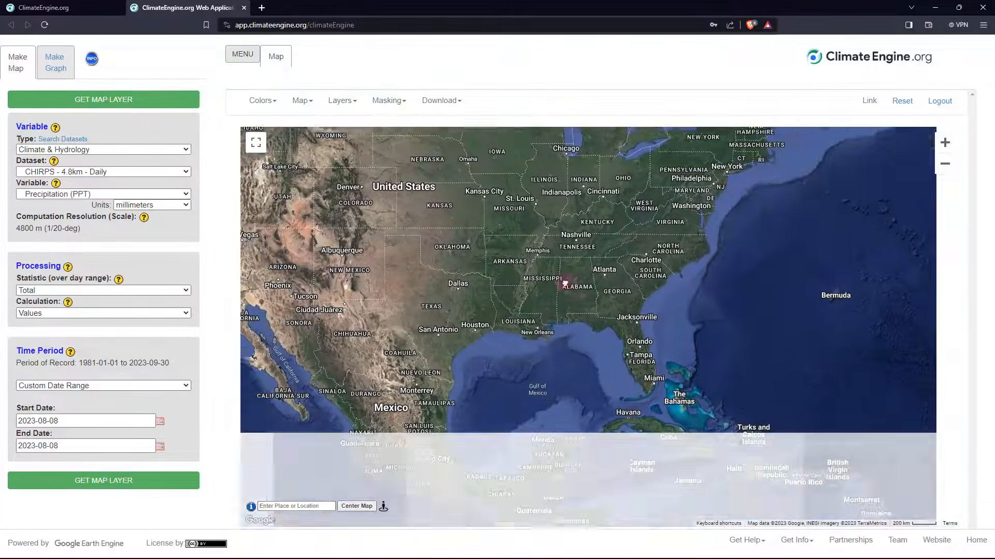
pyautogui.moveTo(702, 422); pyautogui.dragTo(606, 331)
pyautogui.scroll(-2, 606, 331)
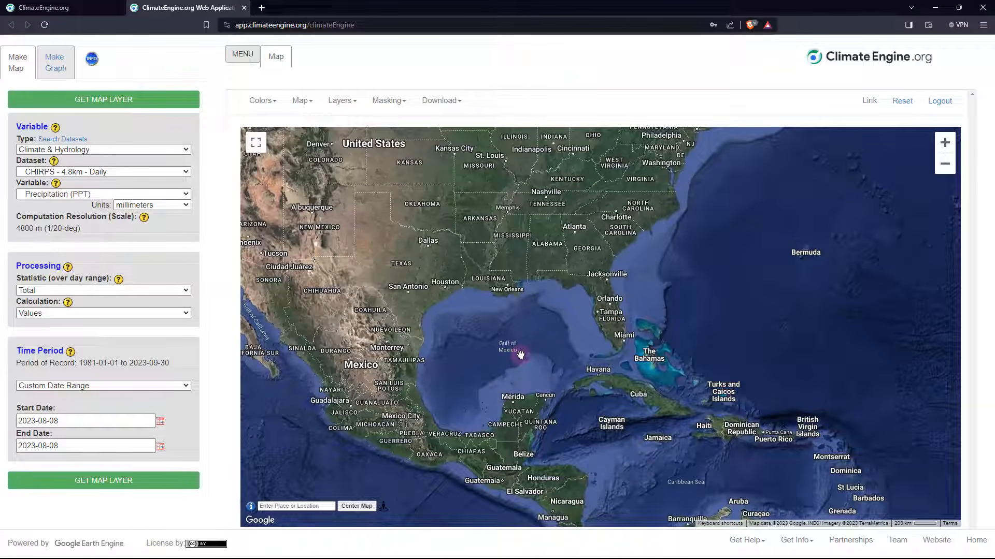
pyautogui.scroll(-4, 521, 355)
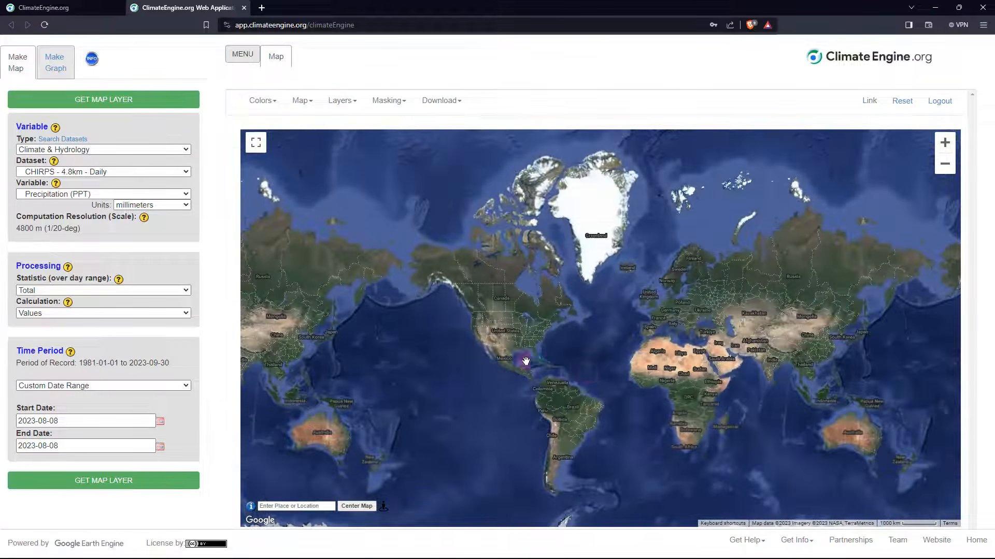
pyautogui.moveTo(592, 378); pyautogui.dragTo(513, 364)
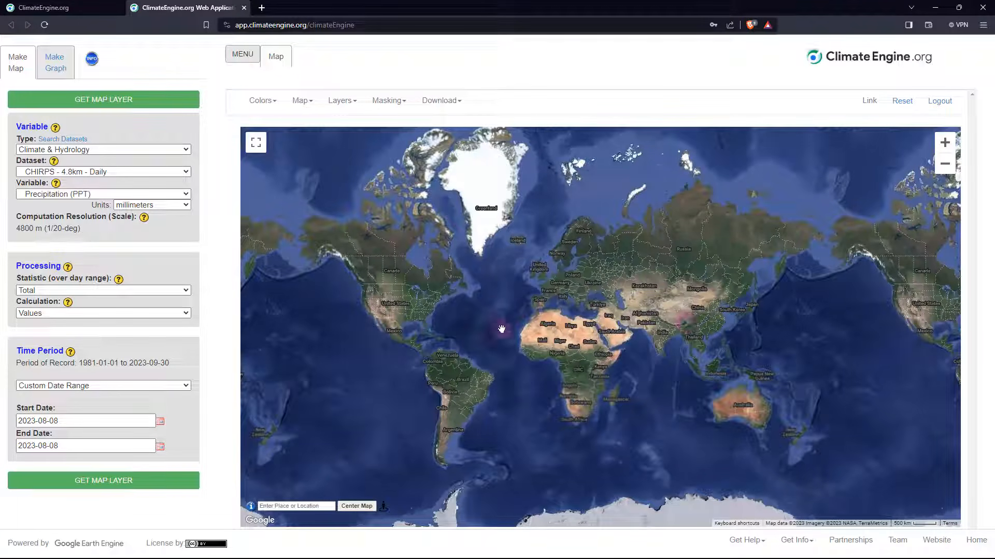
pyautogui.click(118, 486)
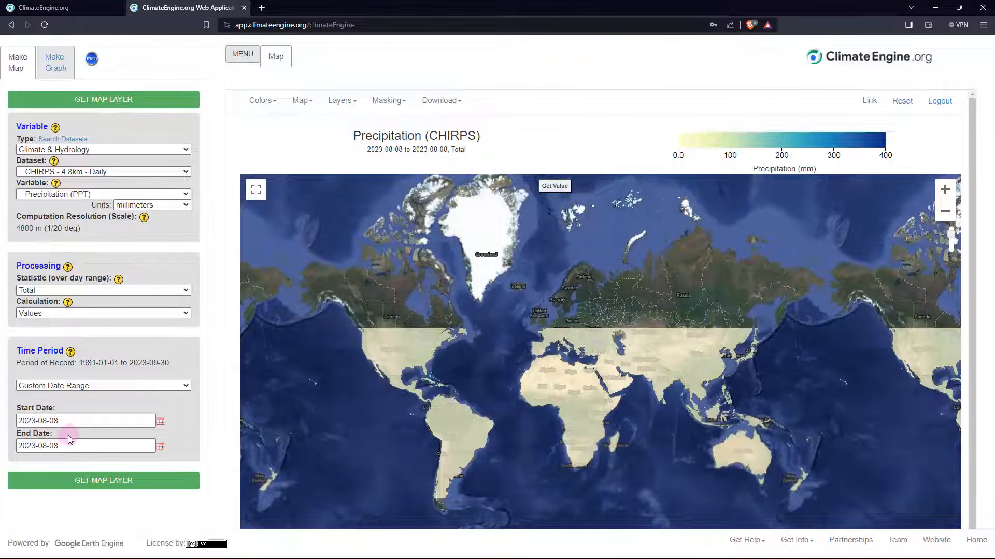
# Step: Examine the precipitation layer across Asia and up close over Taiwan
pyautogui.moveTo(641, 440); pyautogui.dragTo(628, 377)
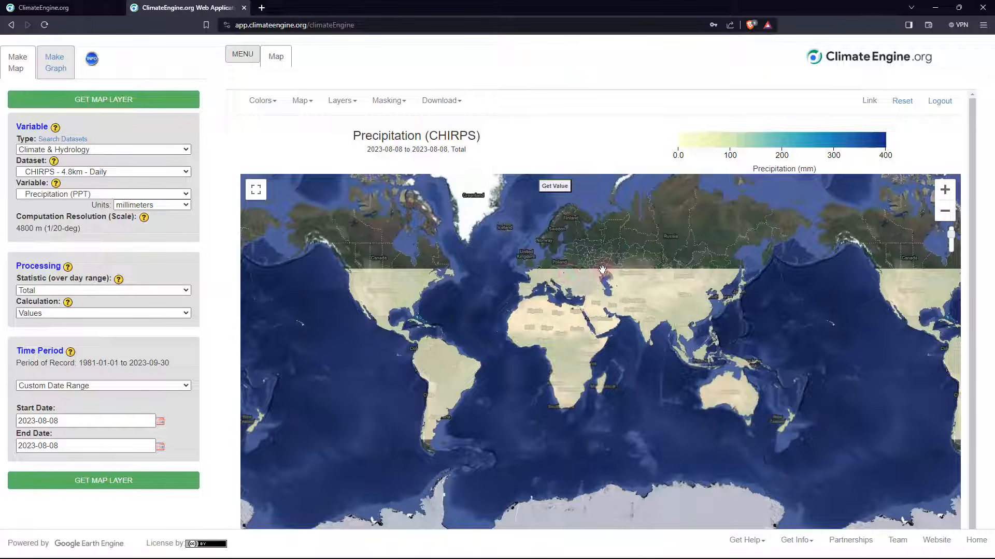
pyautogui.scroll(4, 601, 268)
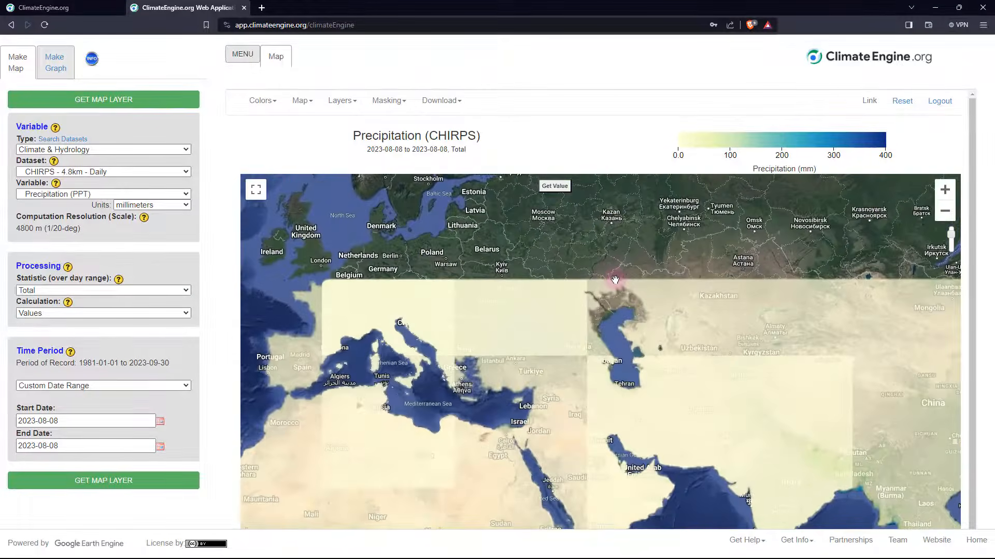
pyautogui.scroll(-3, 657, 334)
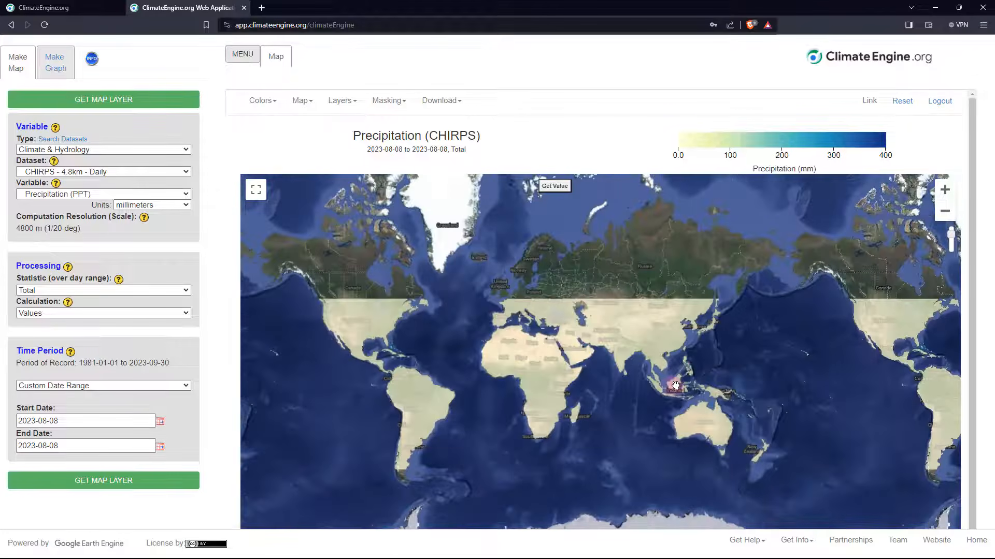
pyautogui.scroll(3, 680, 371)
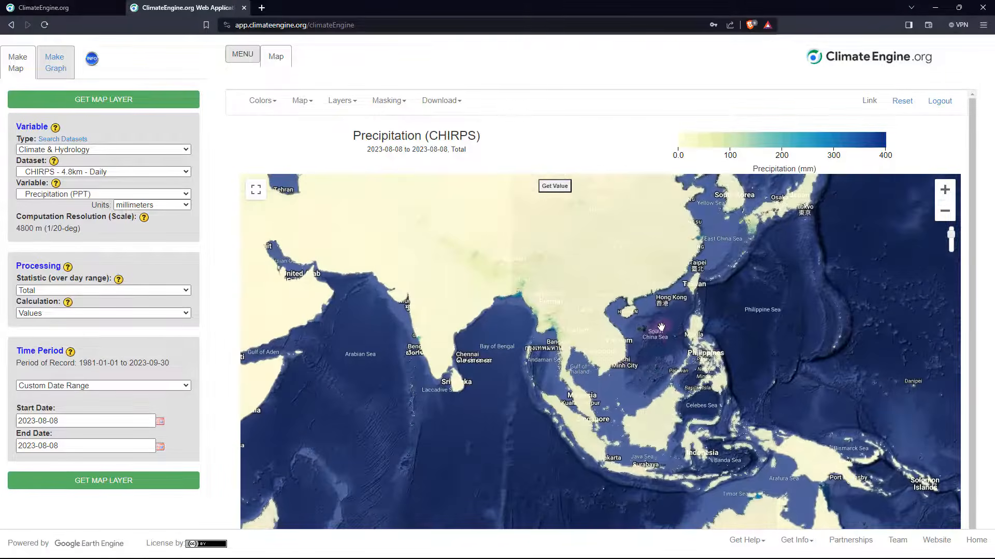
pyautogui.scroll(3, 694, 280)
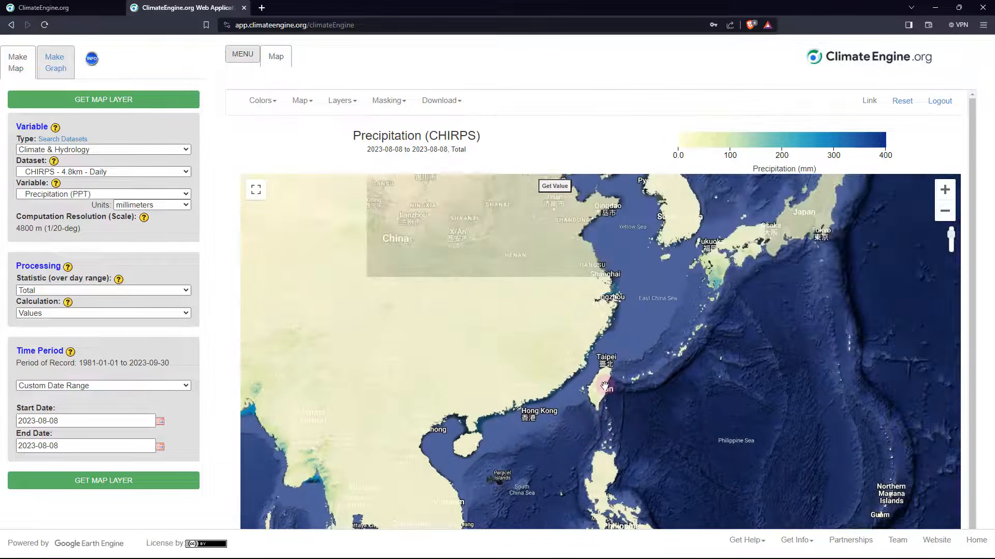
pyautogui.scroll(3, 605, 387)
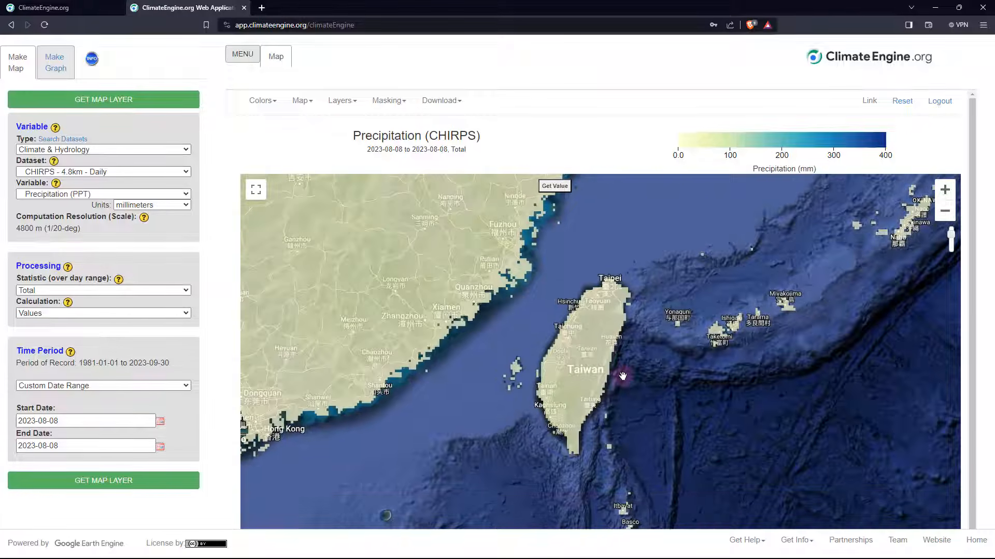
pyautogui.scroll(-1, 623, 376)
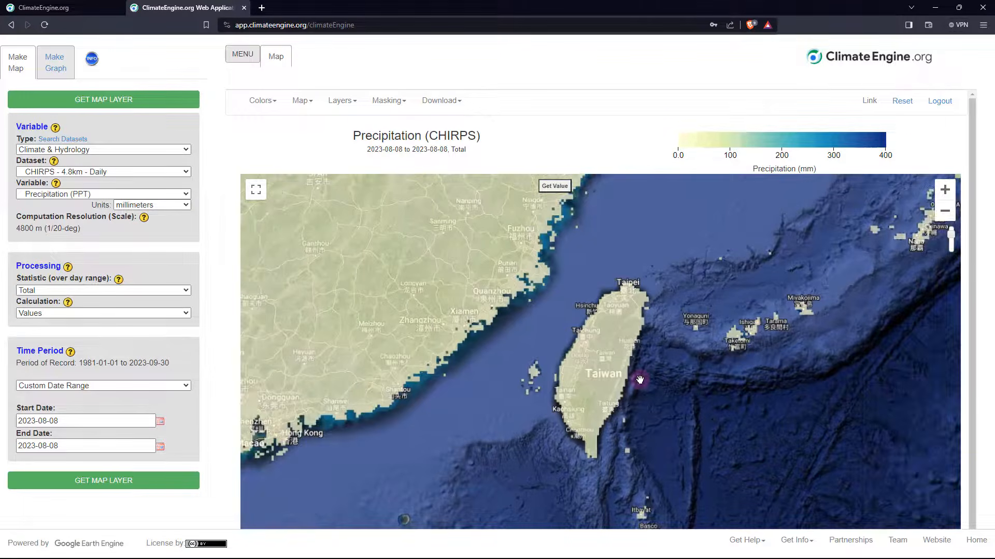
pyautogui.scroll(1, 640, 380)
pyautogui.scroll(-2, 636, 381)
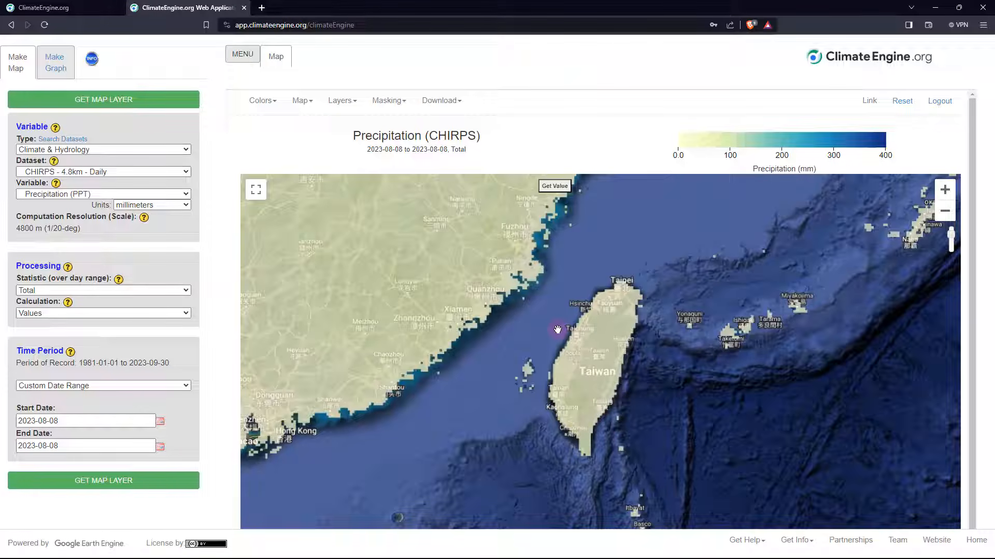
# Step: Choose Rectangular Region for the GeoTIFF download and fit the rectangle around Taiwan, about 21.65 to 25.50 N and 119.73 to 122.31 E
pyautogui.click(453, 101)
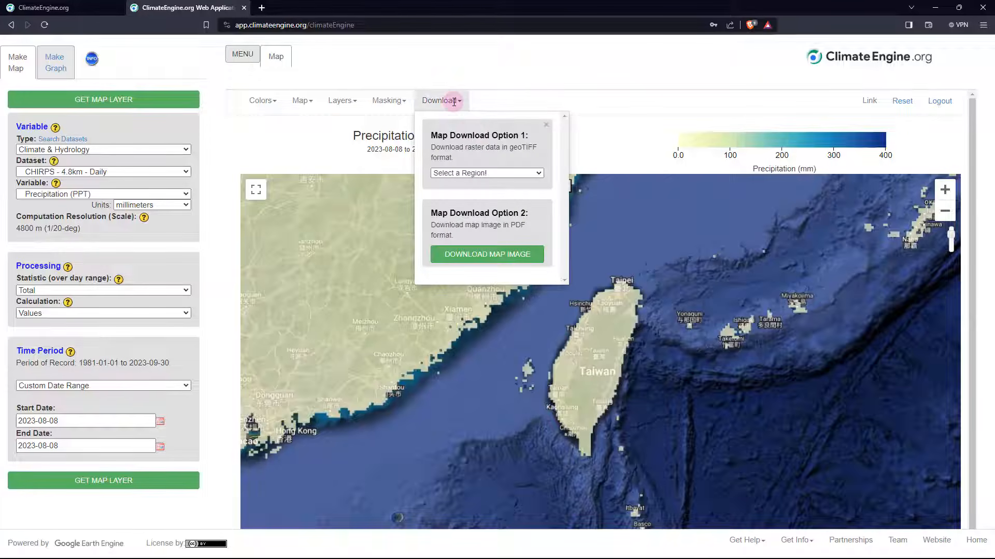
pyautogui.click(483, 174)
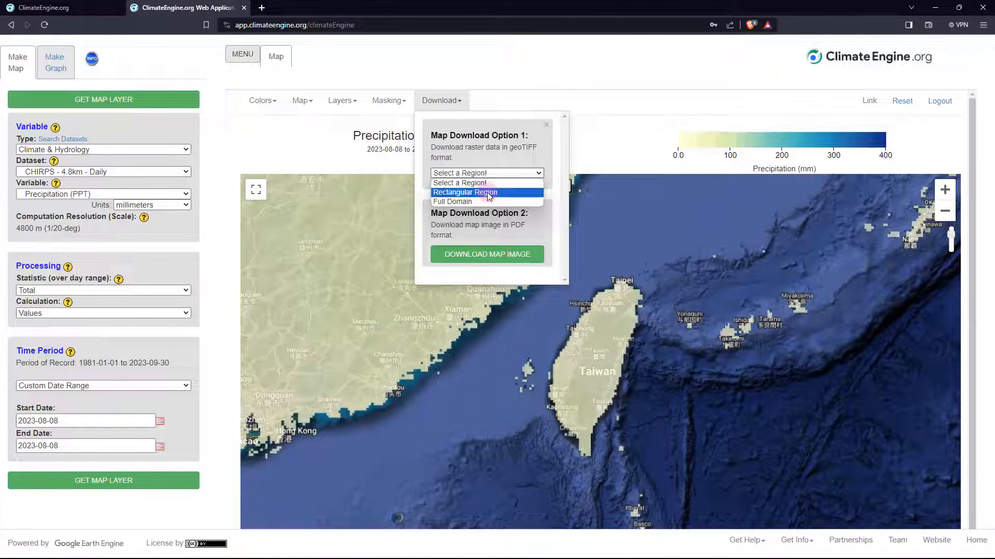
pyautogui.click(487, 192)
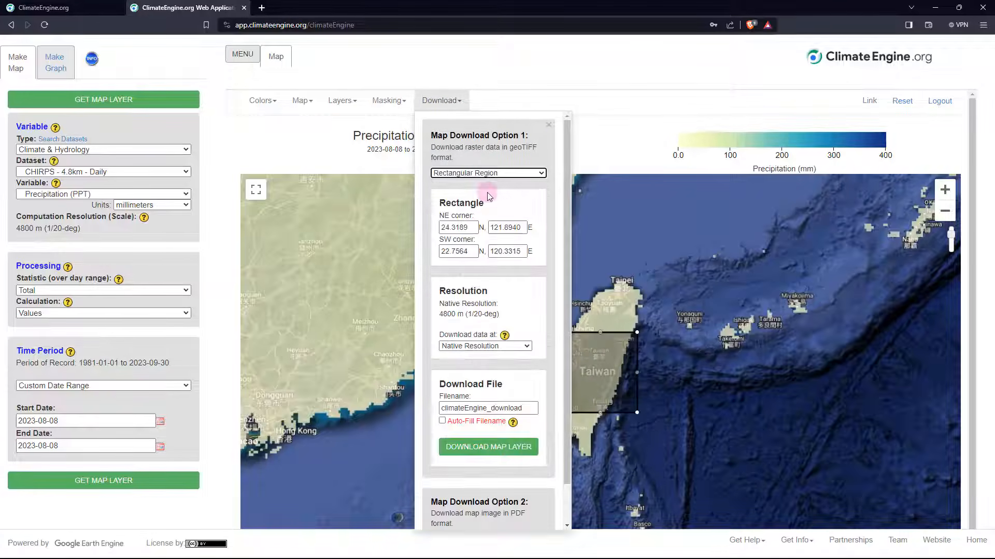
pyautogui.moveTo(603, 376); pyautogui.dragTo(621, 312)
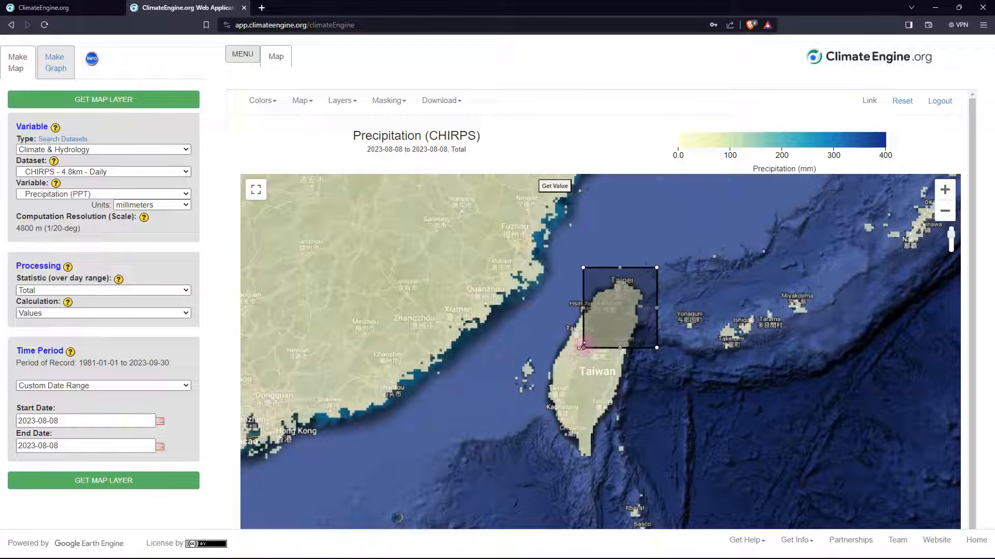
pyautogui.moveTo(584, 347); pyautogui.dragTo(534, 466)
pyautogui.moveTo(588, 363); pyautogui.dragTo(587, 367)
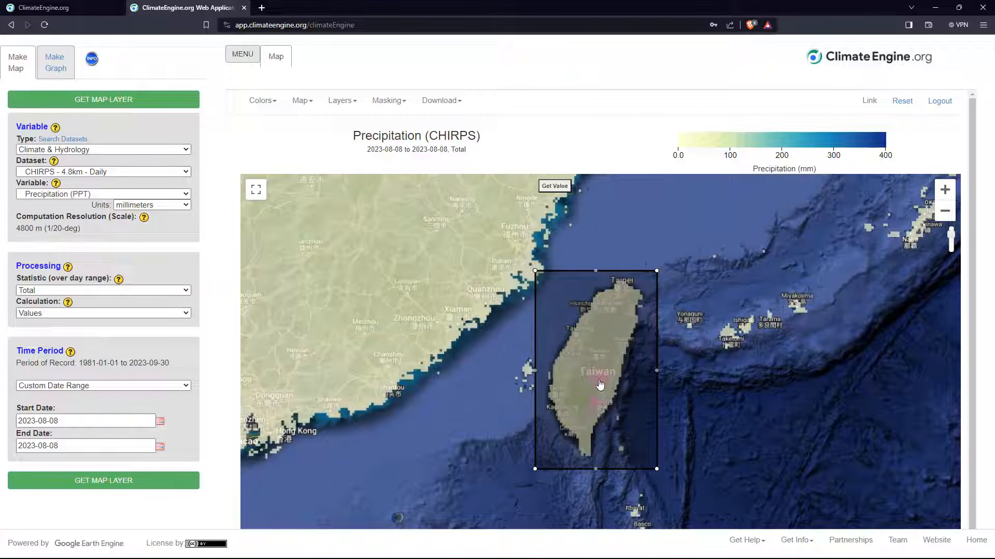
# Step: Keep the raster download at Native Resolution and enable Auto-Fill Filename for the Taiwan rectangle
pyautogui.click(448, 101)
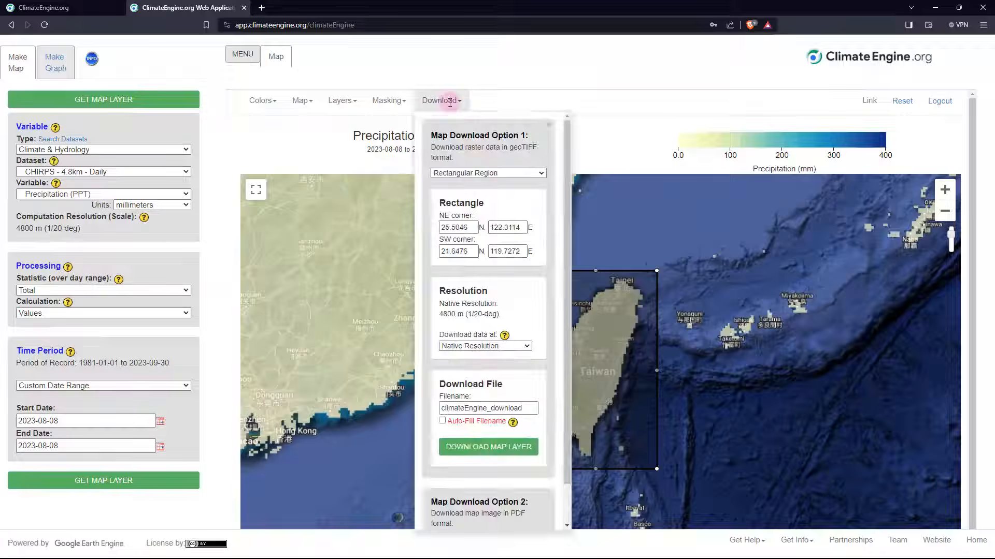
pyautogui.click(470, 228)
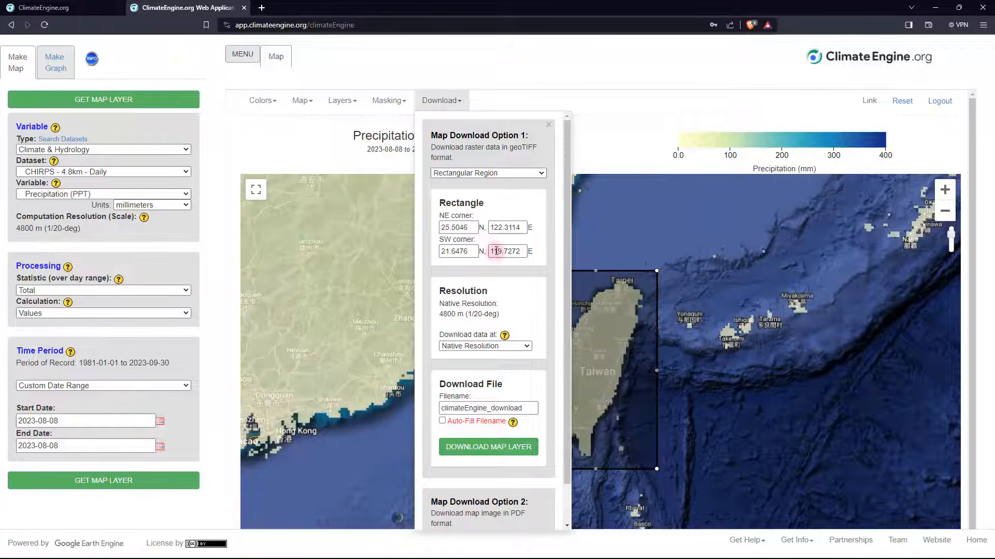
pyautogui.click(481, 345)
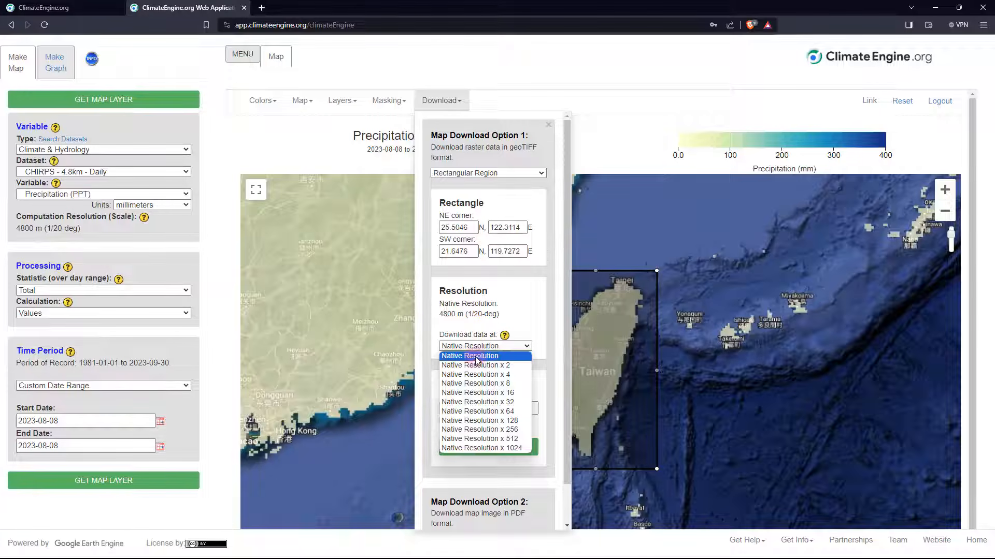
pyautogui.click(476, 357)
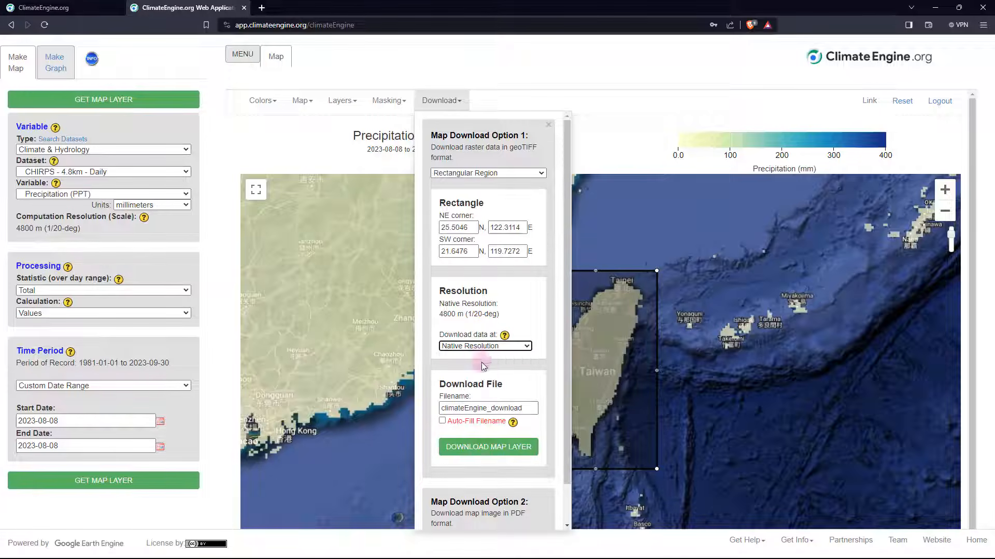
pyautogui.click(442, 421)
pyautogui.moveTo(441, 408); pyautogui.dragTo(419, 409)
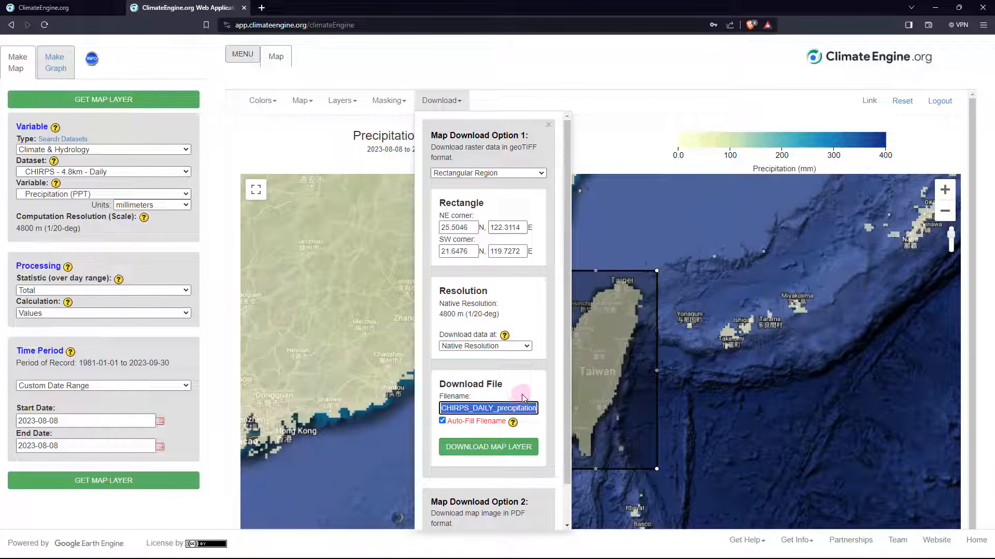
# Step: Download the map layer through its generated link and save the ZIP archive in the 9. CHIRPS Rainfall download folder
pyautogui.click(499, 453)
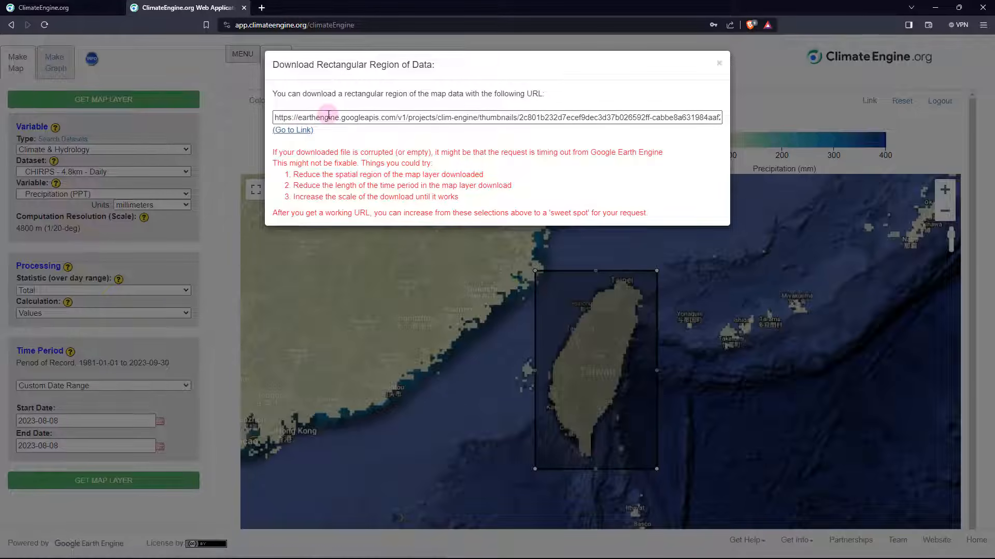
pyautogui.click(303, 132)
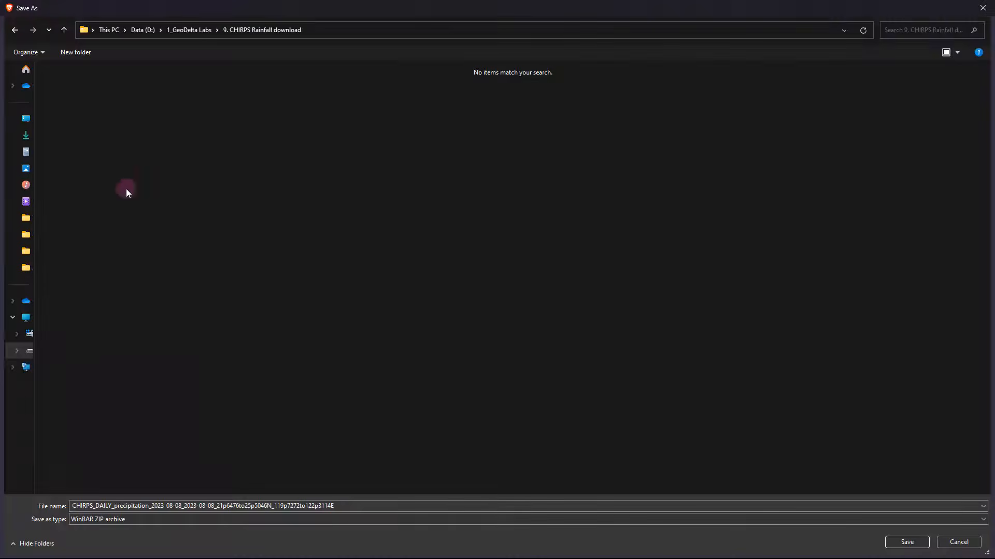
pyautogui.click(907, 543)
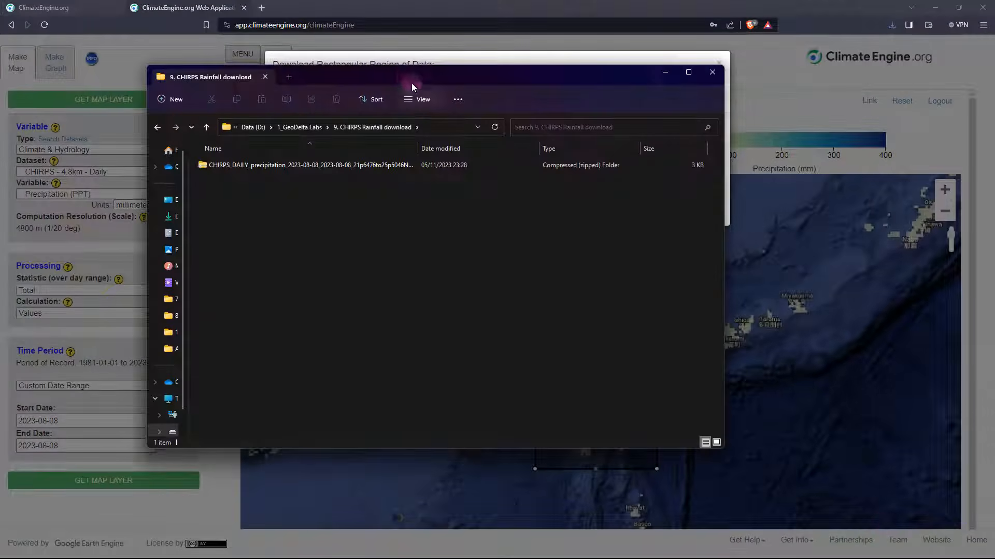
# Step: Extract the downloaded CHIRPS_DAILY precipitation archive into its current folder with WinRAR
pyautogui.moveTo(411, 83); pyautogui.dragTo(435, 88)
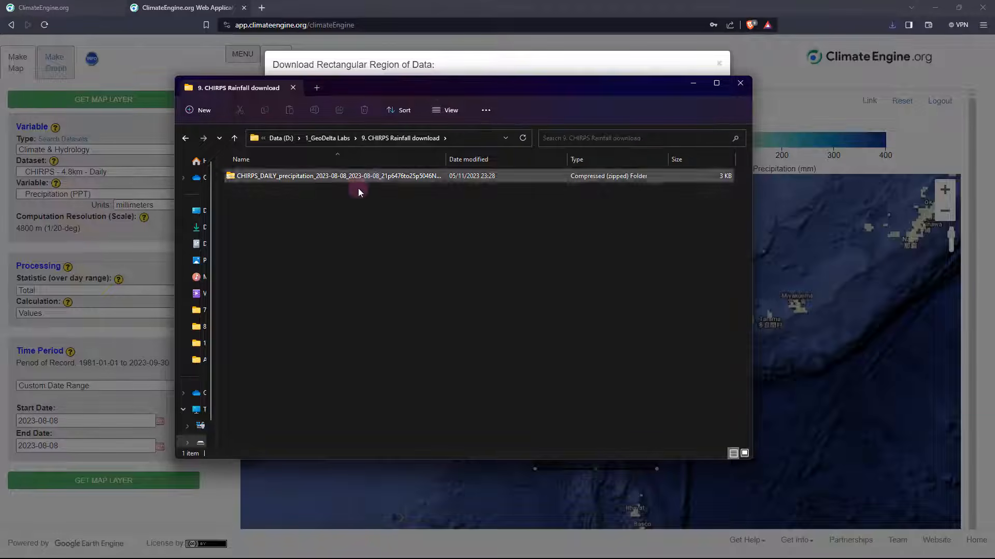
pyautogui.click(252, 176)
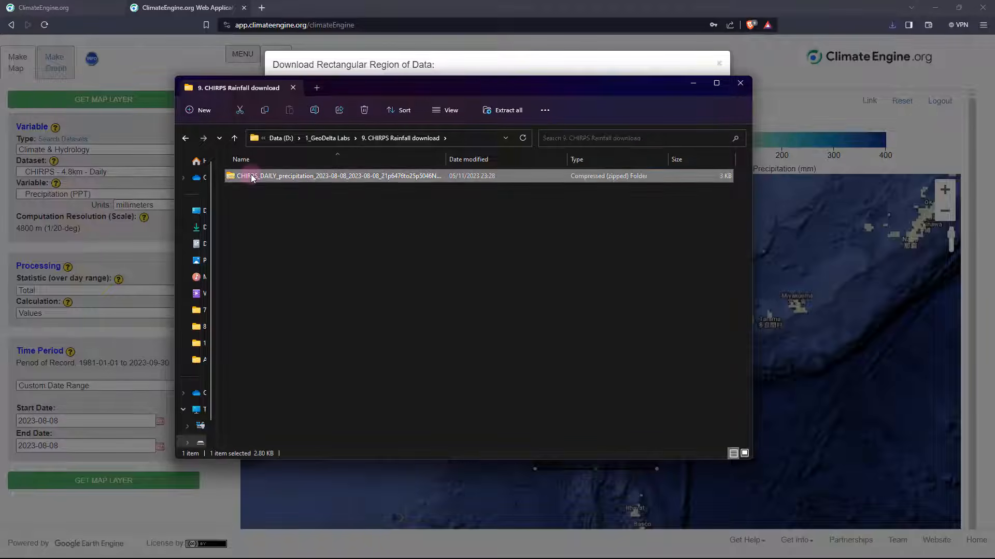
pyautogui.rightClick(367, 177)
pyautogui.moveTo(443, 396)
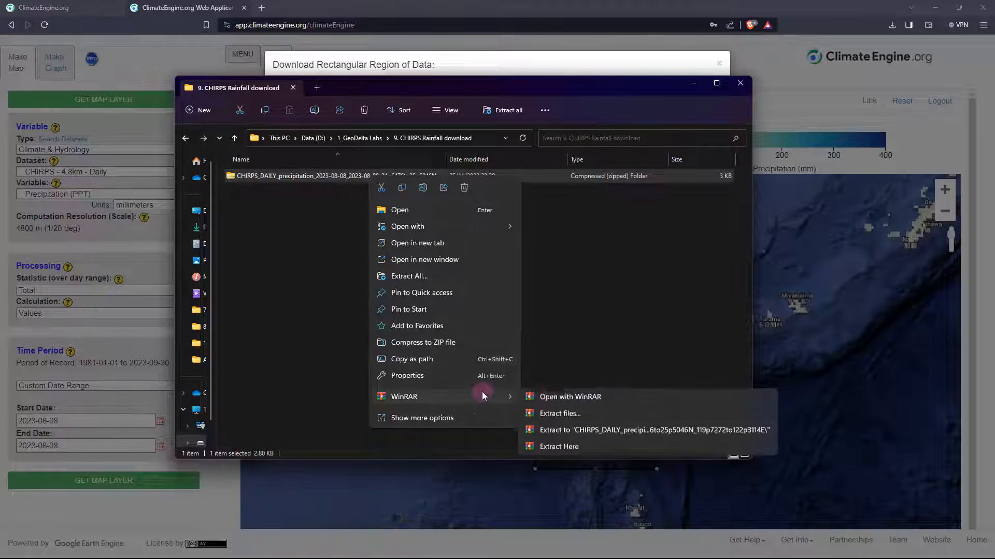
pyautogui.click(572, 448)
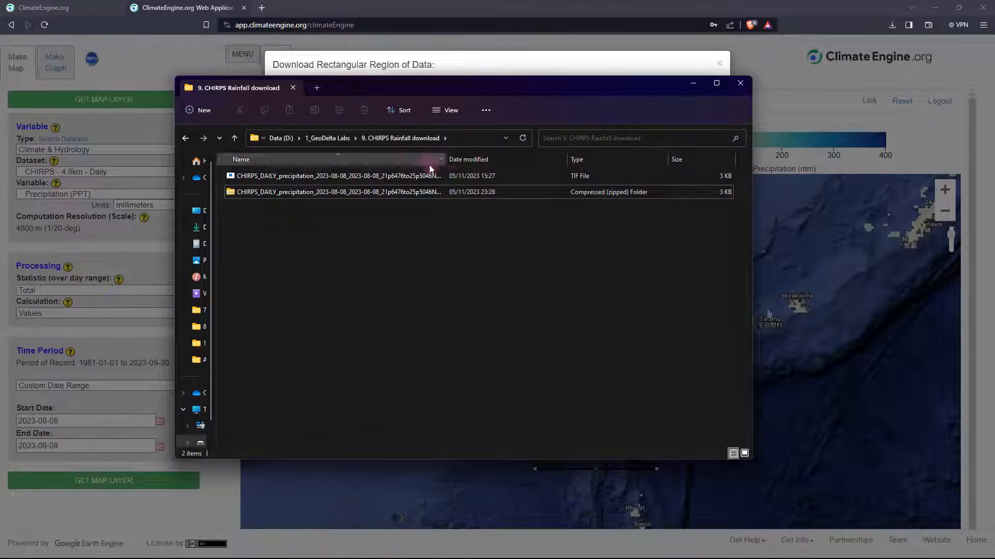
# Step: Delete the CHIRPS_DAILY precipitation ZIP archive, keeping the extracted TIF file
pyautogui.click(392, 177)
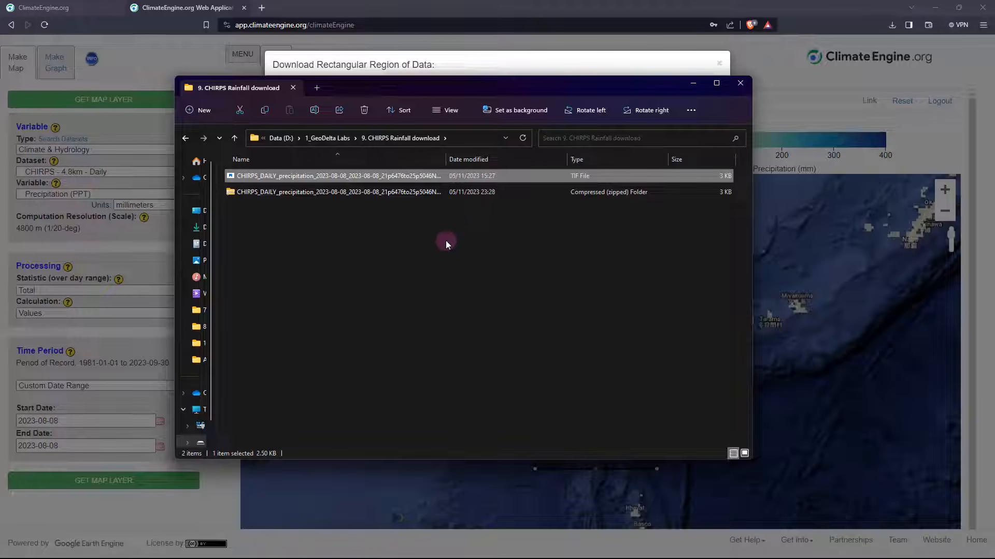
pyautogui.click(429, 254)
pyautogui.click(390, 197)
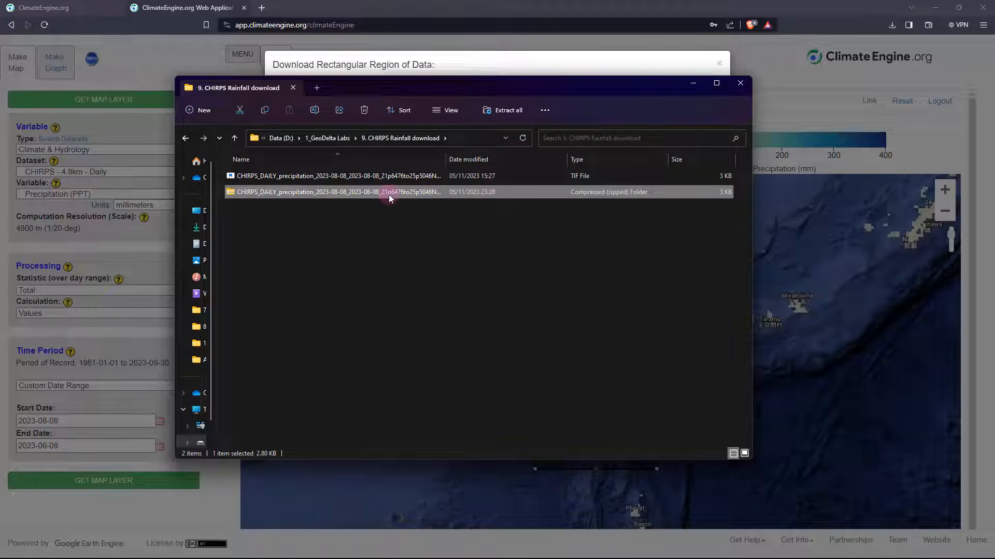
pyautogui.press('Delete')
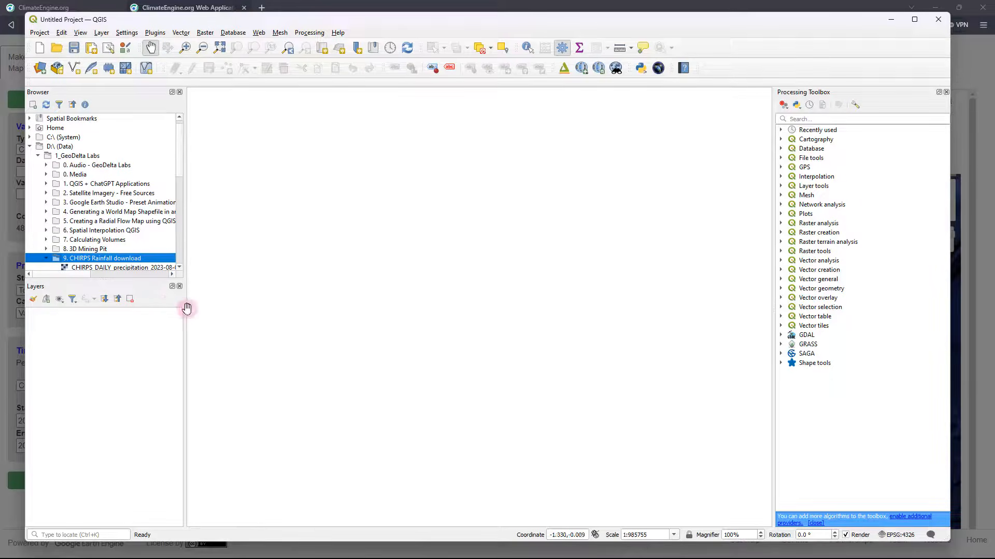
# Step: Add the CHIRPS_DAILY precipitation TIF from the 9. CHIRPS Rainfall download folder to the map as a raster layer
pyautogui.click(119, 267)
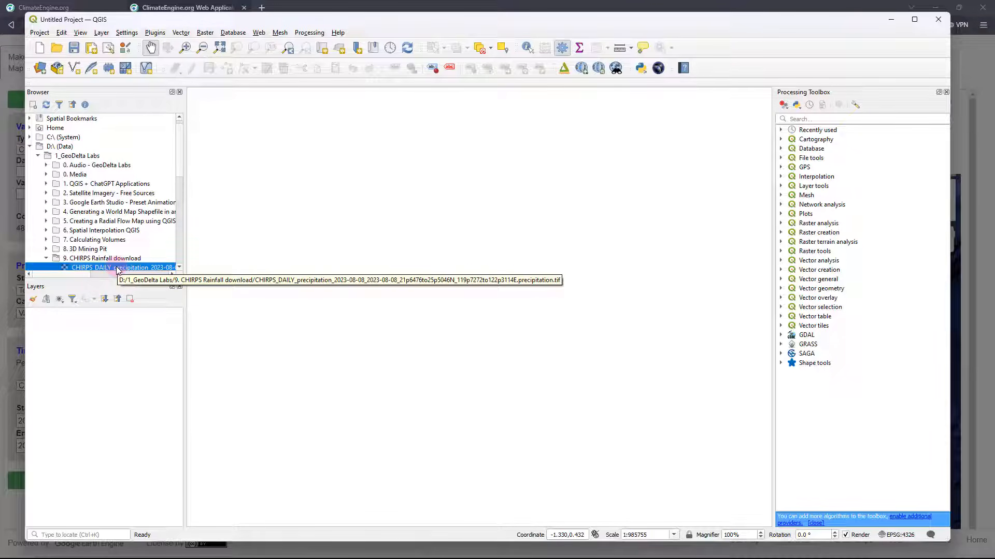
pyautogui.moveTo(117, 270); pyautogui.dragTo(278, 241)
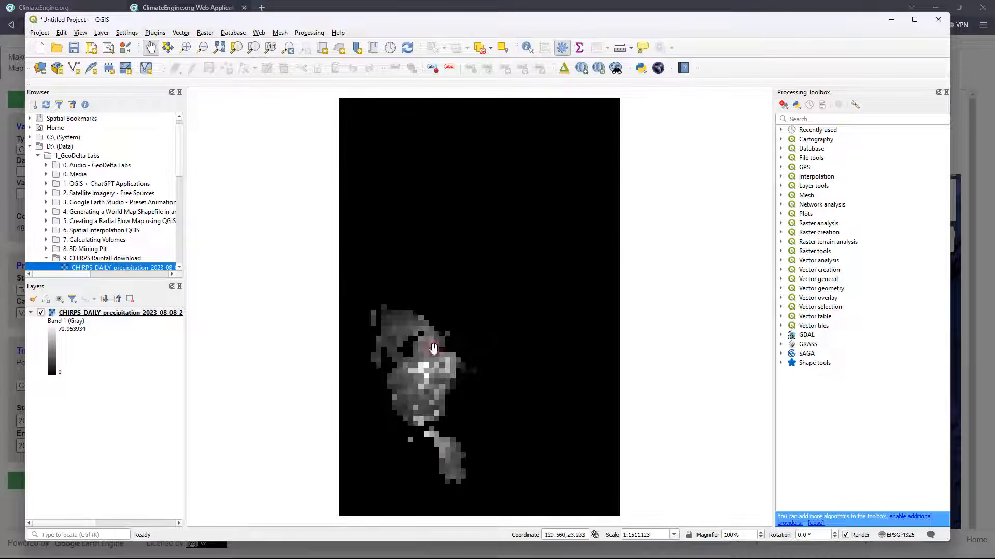
pyautogui.moveTo(457, 373)
pyautogui.mouseDown()
pyautogui.moveTo(478, 346)
pyautogui.moveTo(451, 379)
pyautogui.mouseUp()
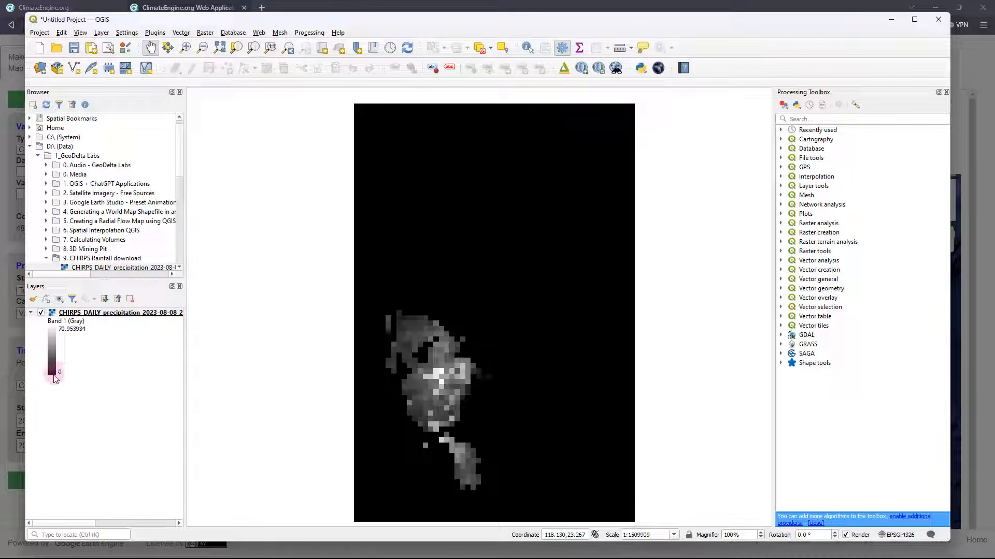
# Step: Style the CHIRPS precipitation layer as Singleband pseudocolor, keeping the default red-to-blue color ramp and Linear interpolation
pyautogui.click(53, 346)
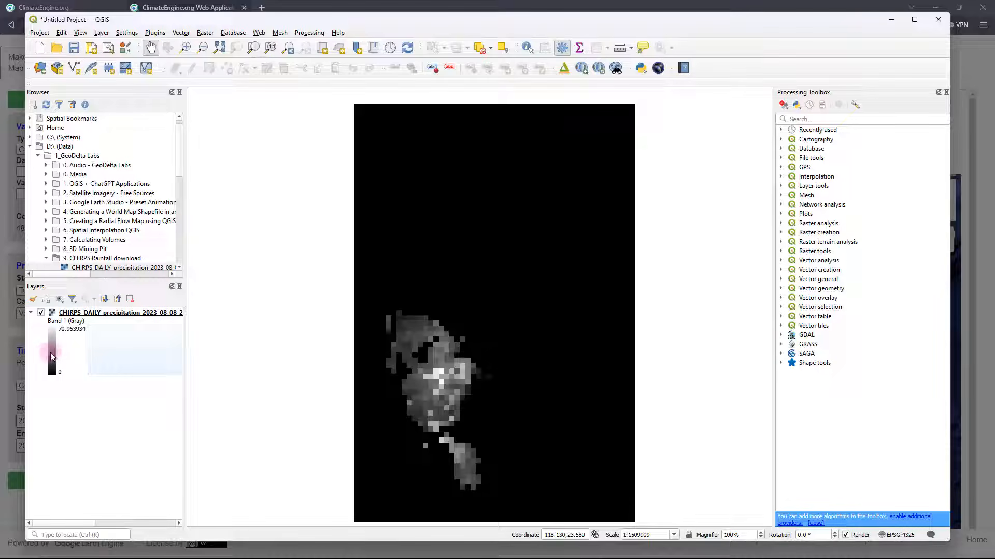
pyautogui.doubleClick(52, 353)
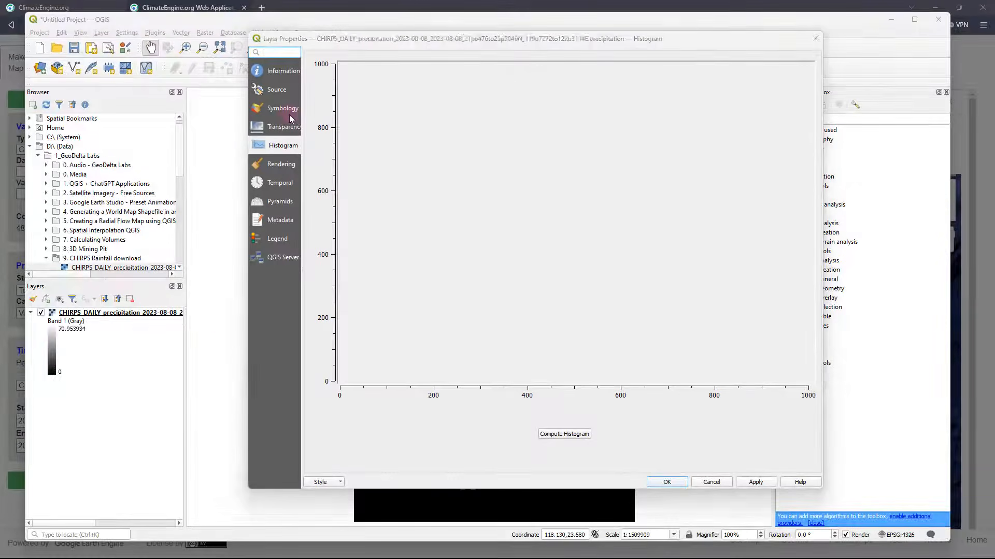
pyautogui.click(288, 108)
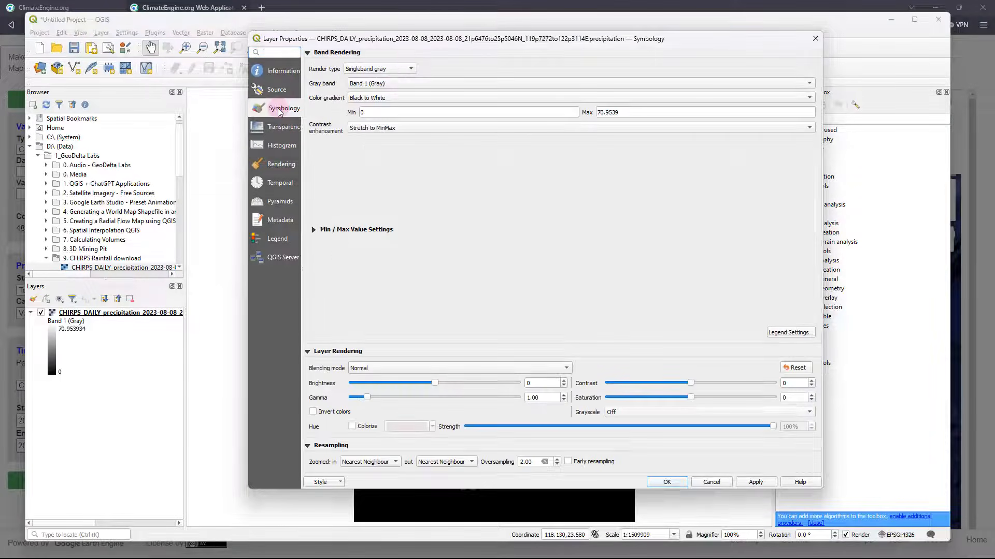
pyautogui.click(392, 70)
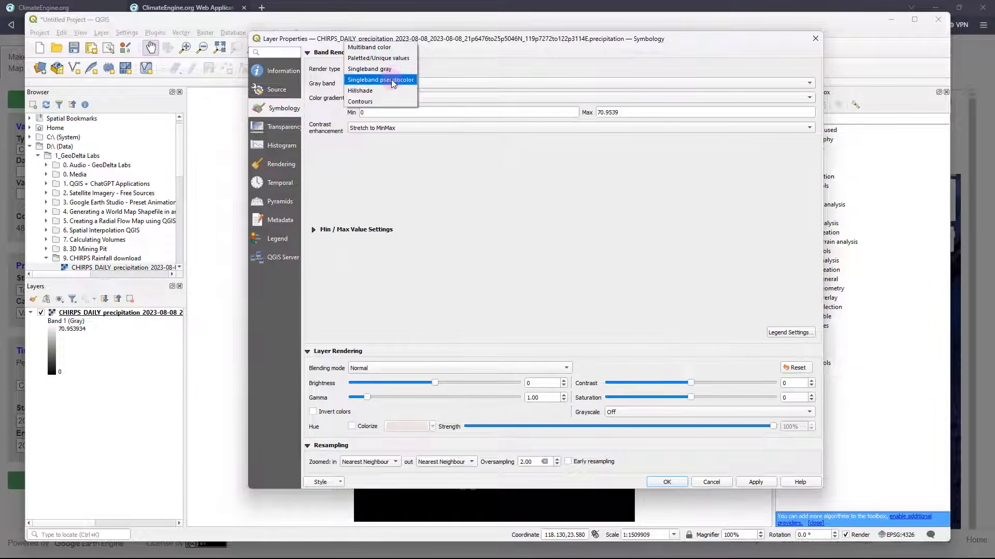
pyautogui.click(390, 79)
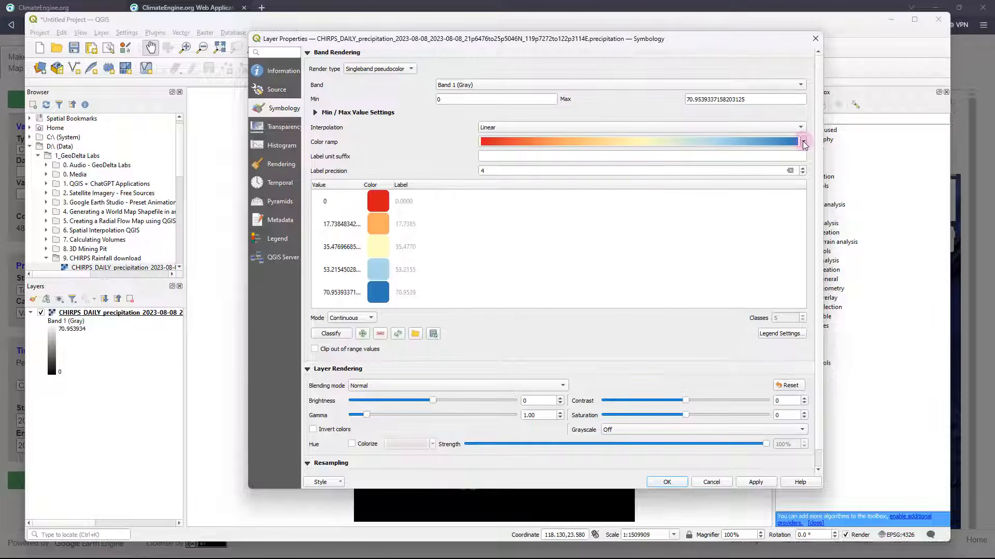
pyautogui.click(803, 142)
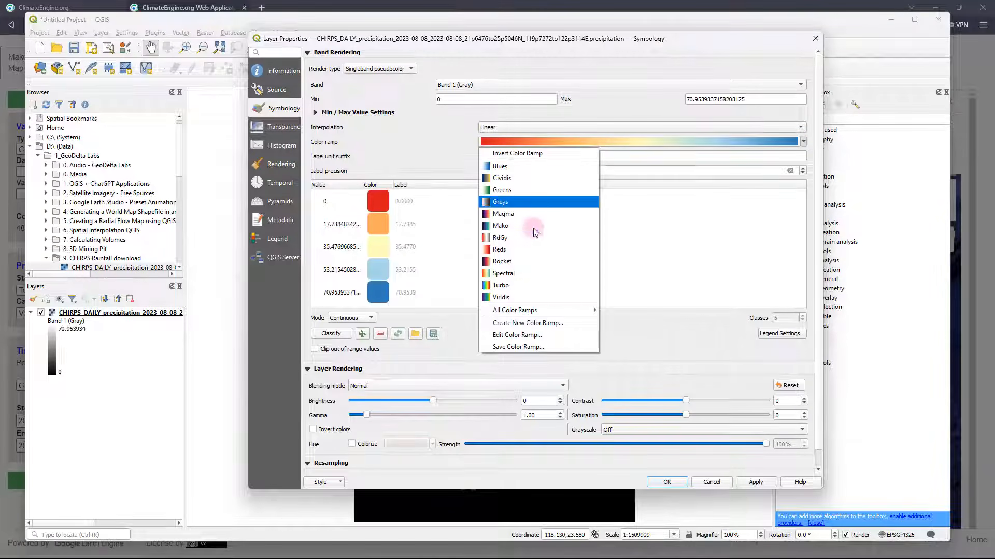
pyautogui.click(625, 324)
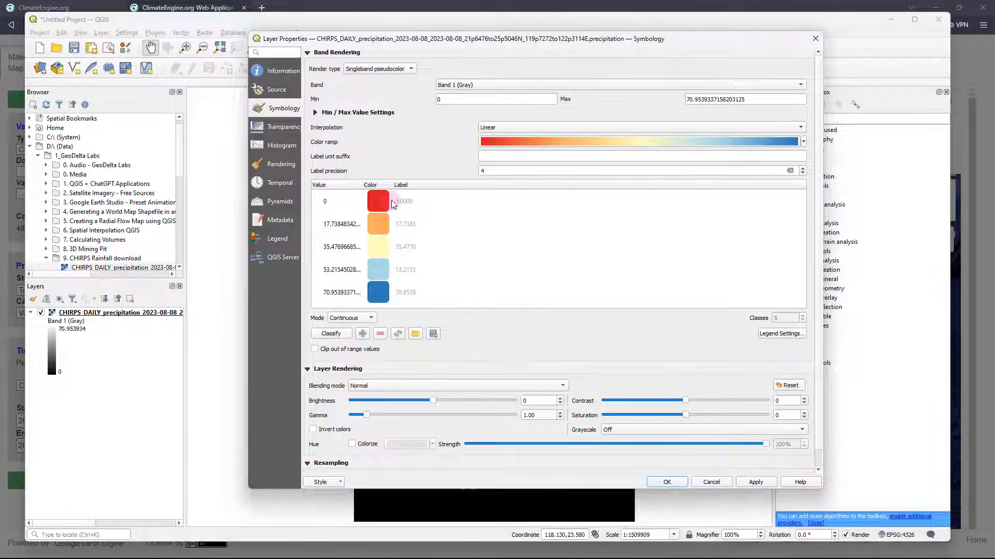
pyautogui.click(754, 482)
pyautogui.click(667, 482)
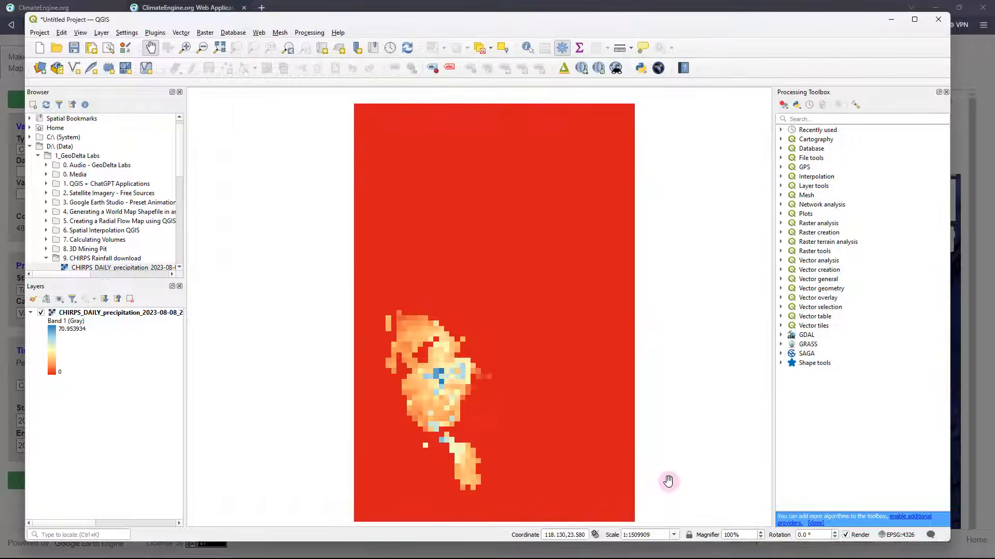
# Step: Add the OpenStreetMap XYZ tile layer as a basemap beneath the CHIRPS precipitation layer
pyautogui.moveTo(459, 379); pyautogui.dragTo(461, 373)
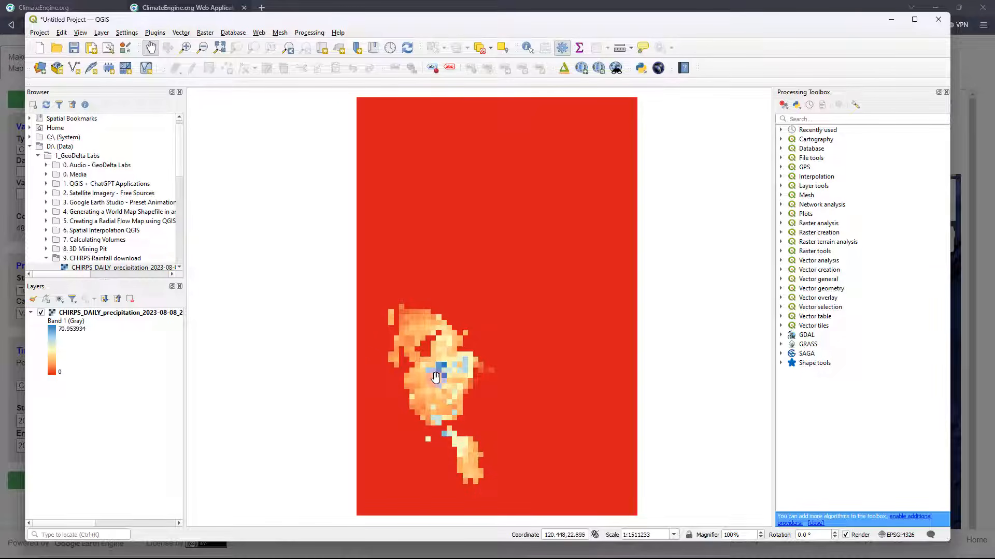
pyautogui.scroll(2, 442, 373)
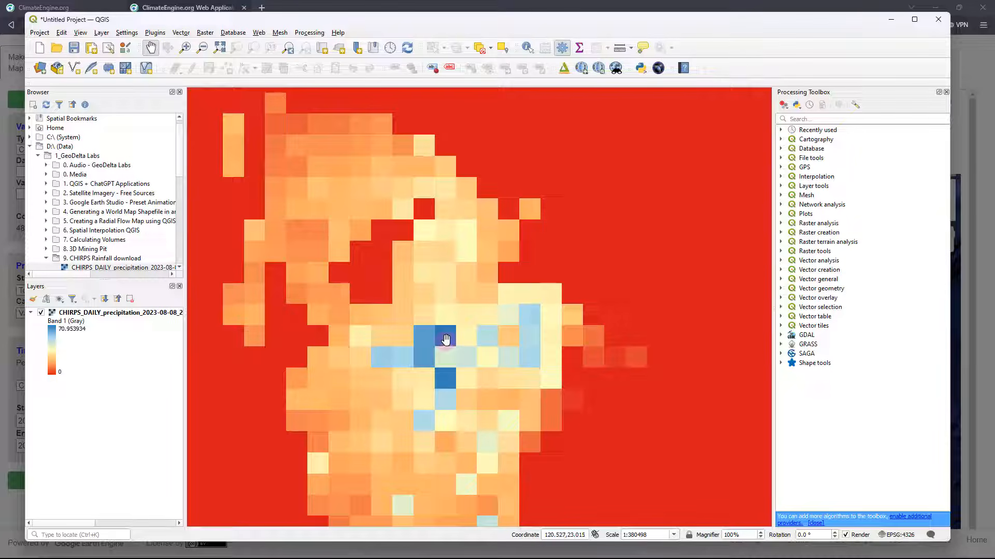
pyautogui.scroll(-3, 446, 339)
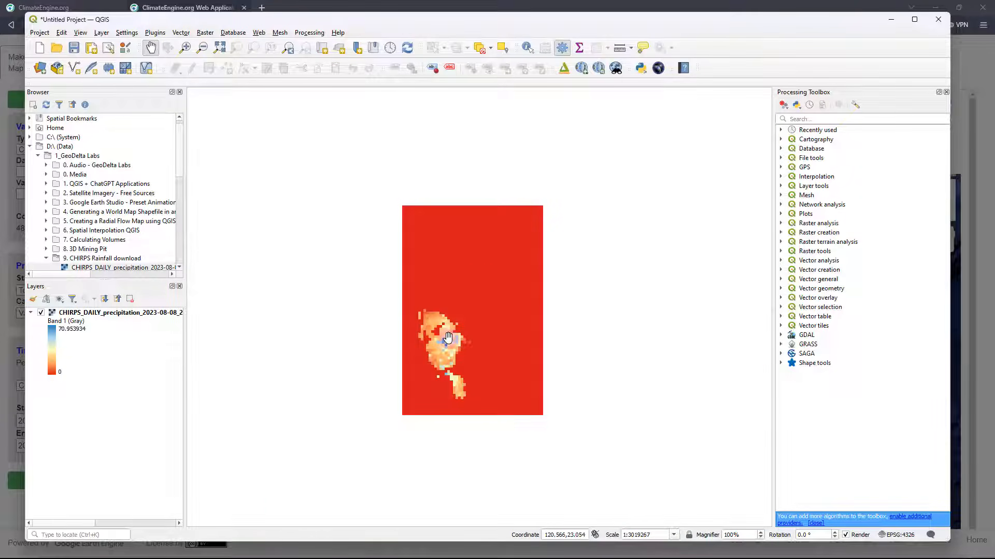
pyautogui.scroll(1, 448, 337)
pyautogui.moveTo(448, 323); pyautogui.dragTo(446, 353)
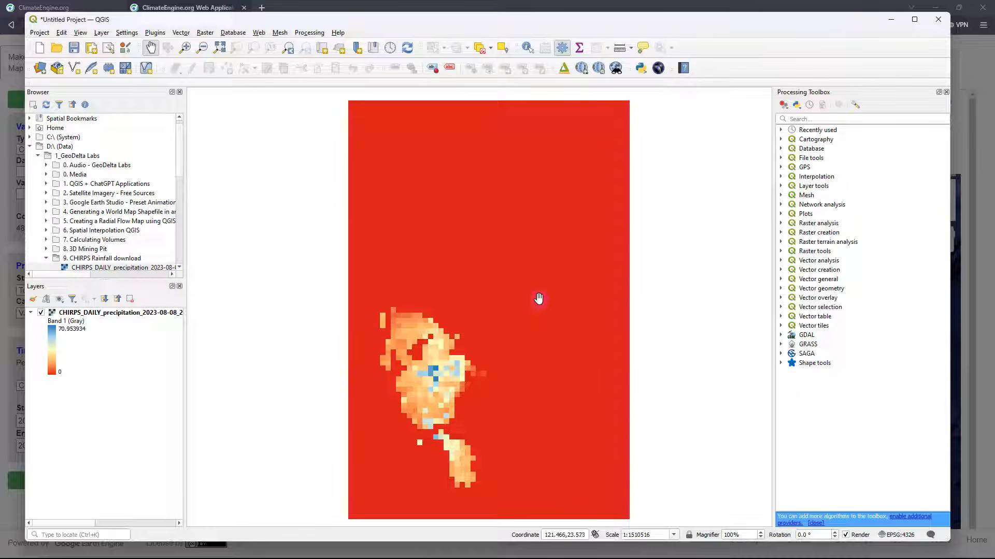
pyautogui.scroll(-10, 89, 216)
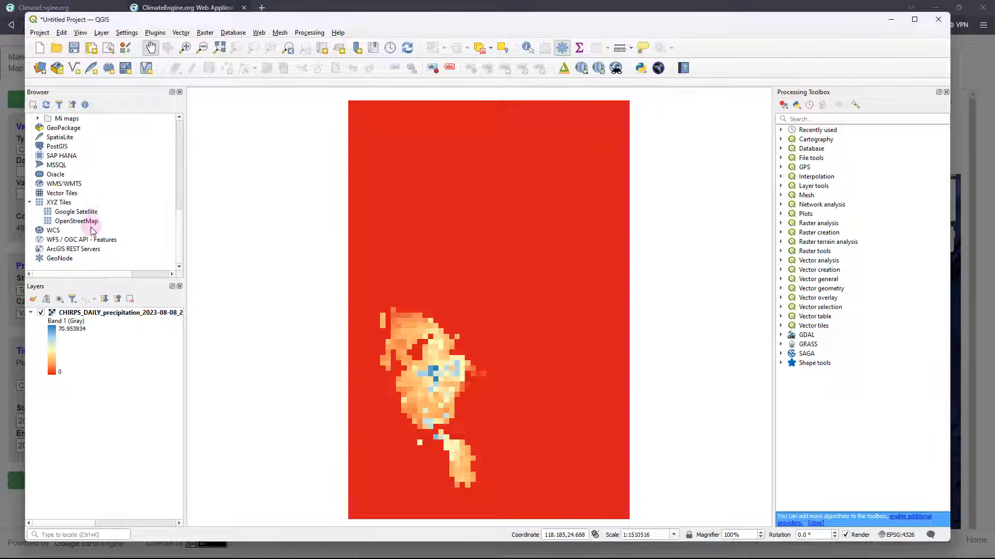
pyautogui.click(88, 223)
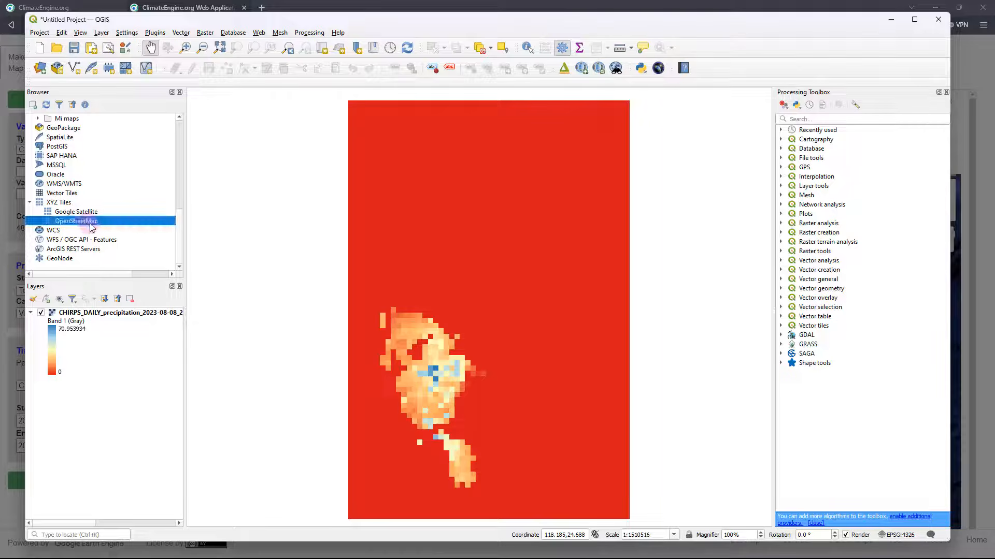
pyautogui.moveTo(89, 224); pyautogui.dragTo(99, 387)
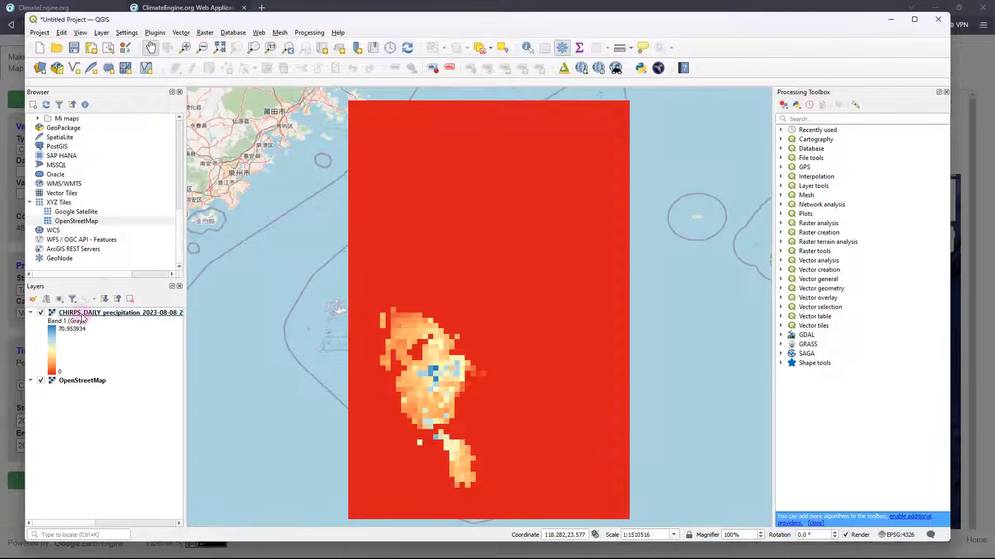
# Step: Reduce the CHIRPS precipitation layer's global opacity to 73.8 % so the basemap shows through
pyautogui.rightClick(83, 313)
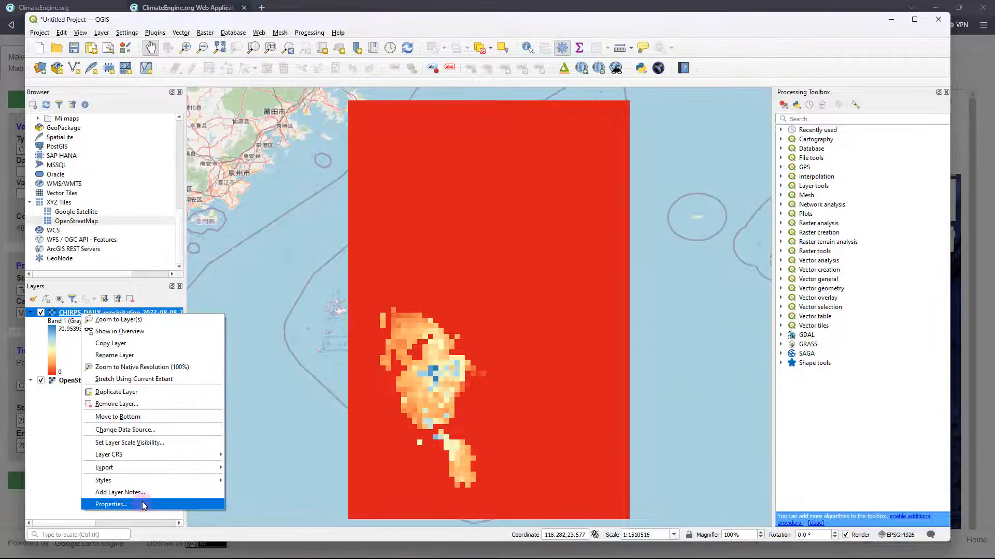
pyautogui.click(142, 502)
pyautogui.click(282, 127)
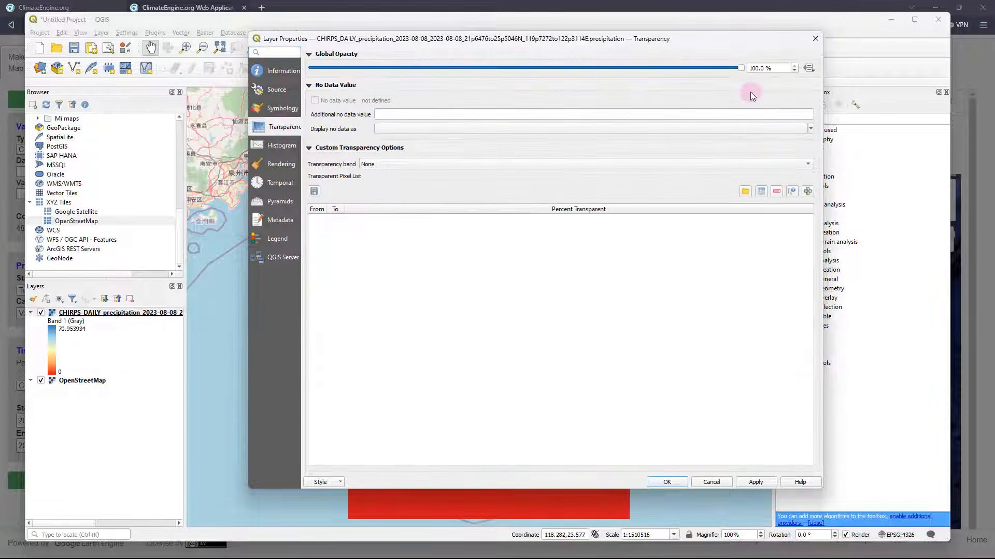
pyautogui.click(741, 69)
pyautogui.moveTo(728, 70); pyautogui.dragTo(629, 76)
pyautogui.click(756, 482)
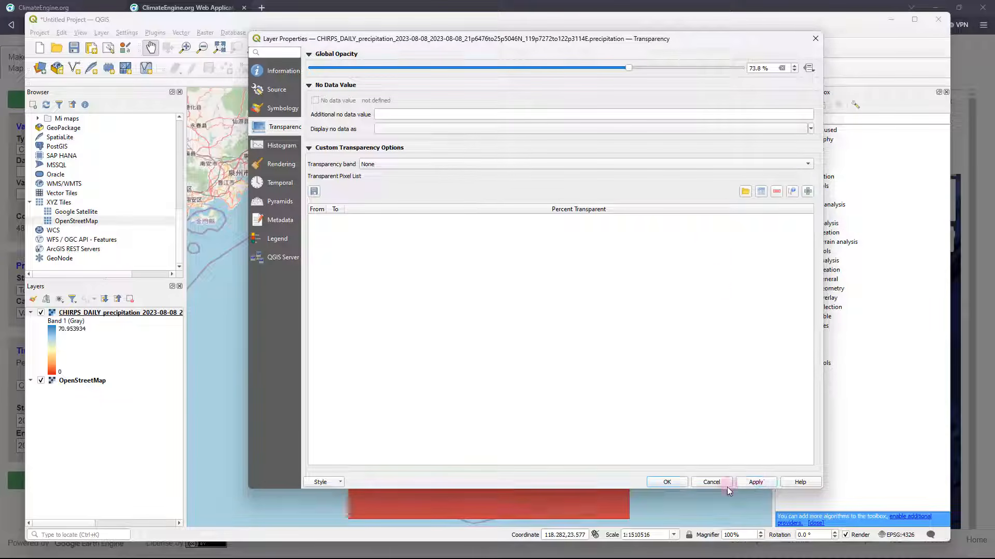
pyautogui.click(663, 484)
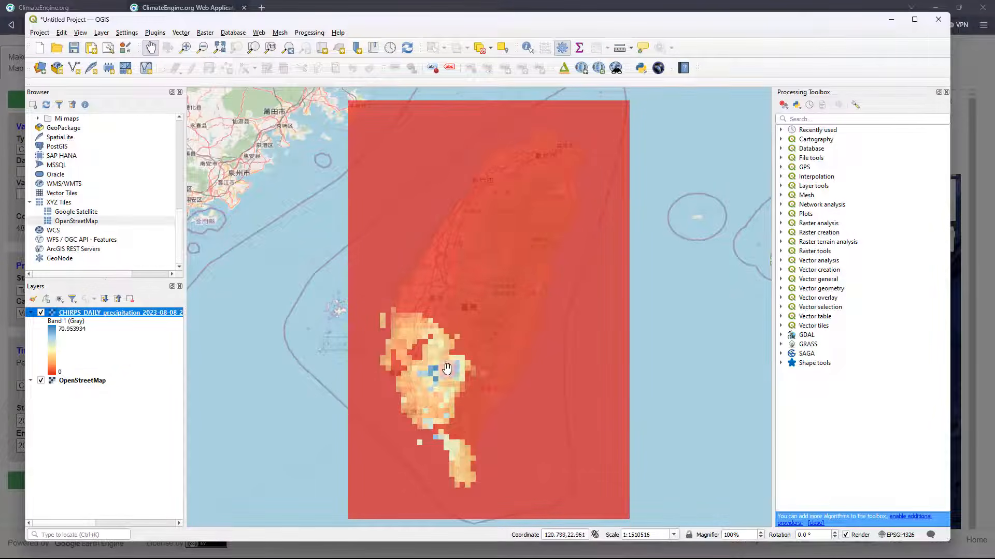
# Step: Measure the width of the upper-right dark blue peak rainfall cell along its lower edge, in ellipsoidal meters
pyautogui.moveTo(447, 368); pyautogui.dragTo(450, 370)
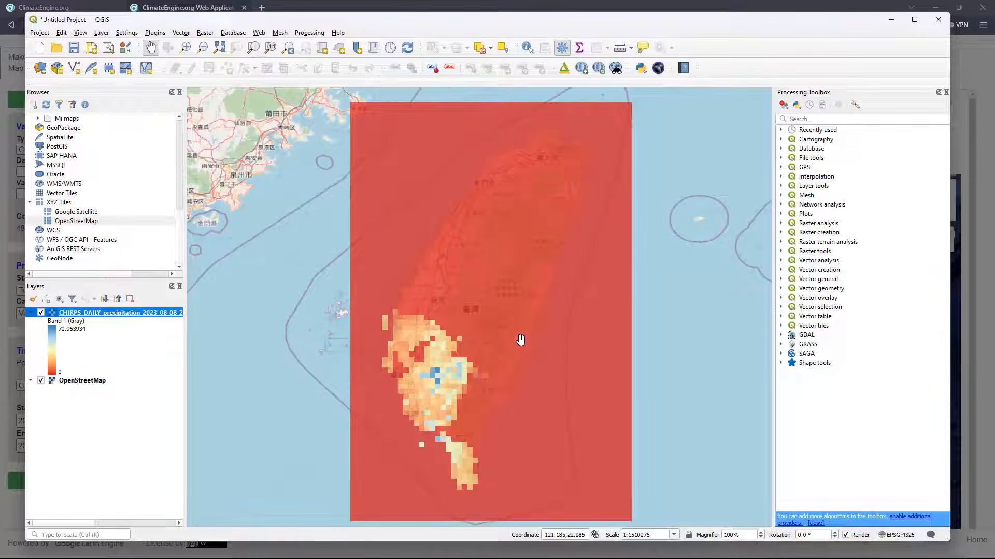
pyautogui.scroll(1, 436, 386)
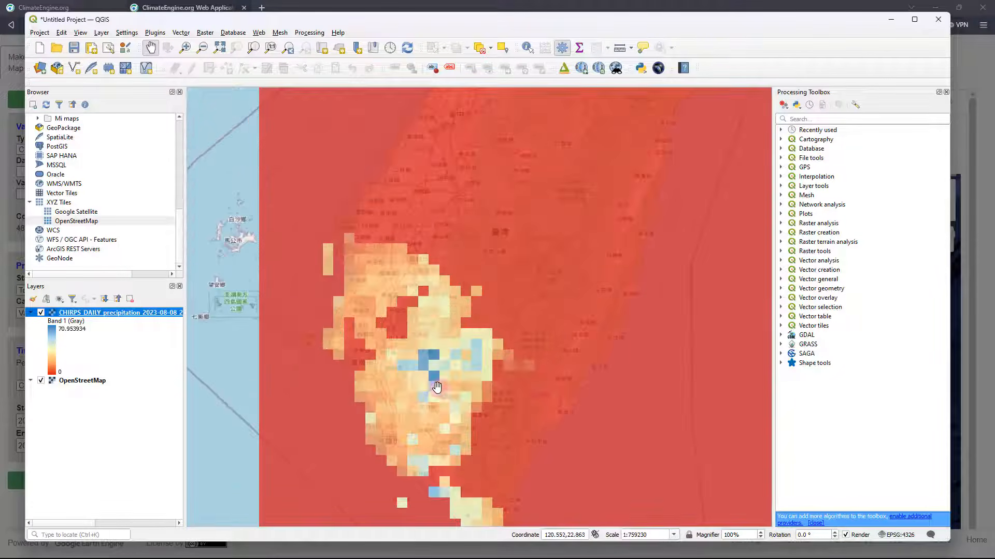
pyautogui.scroll(1, 437, 386)
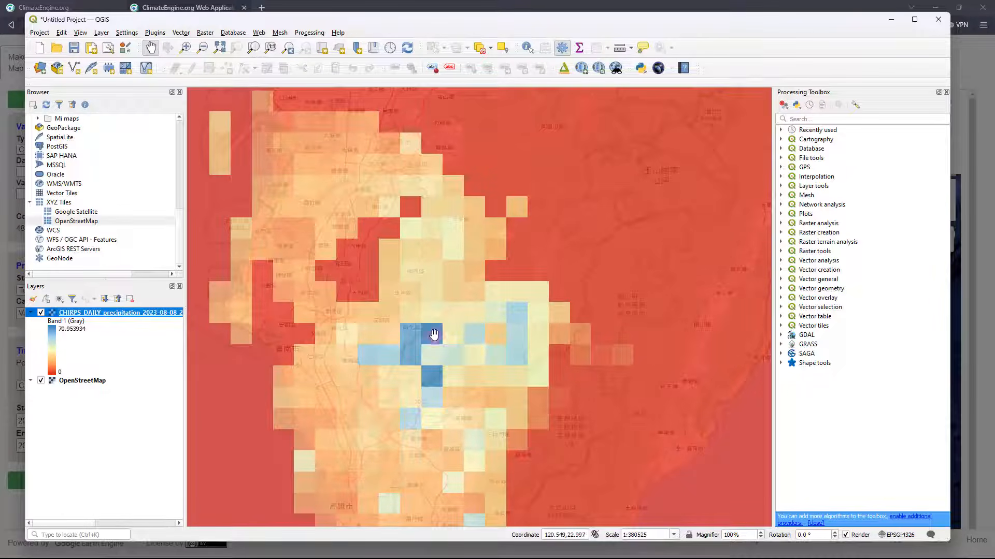
pyautogui.scroll(-2, 427, 355)
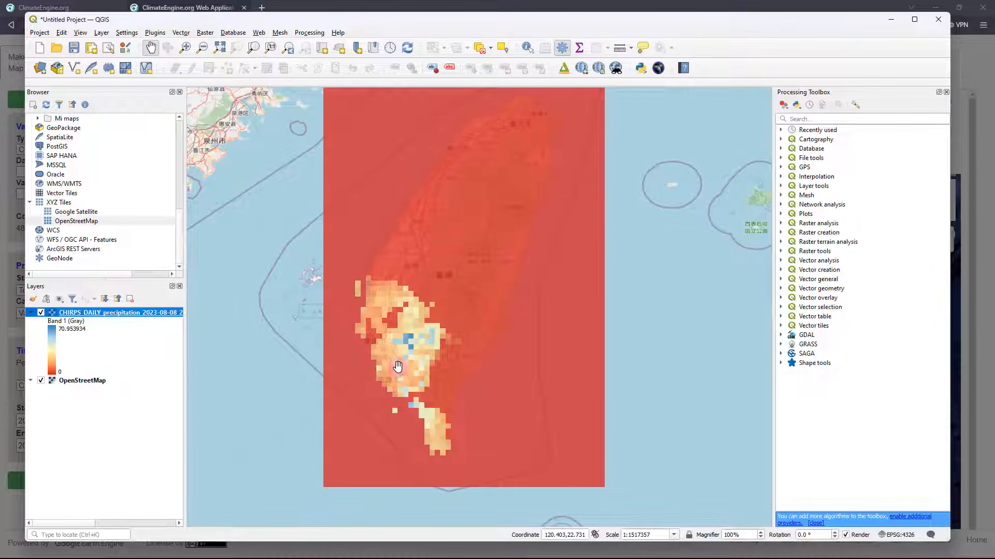
pyautogui.scroll(1, 399, 355)
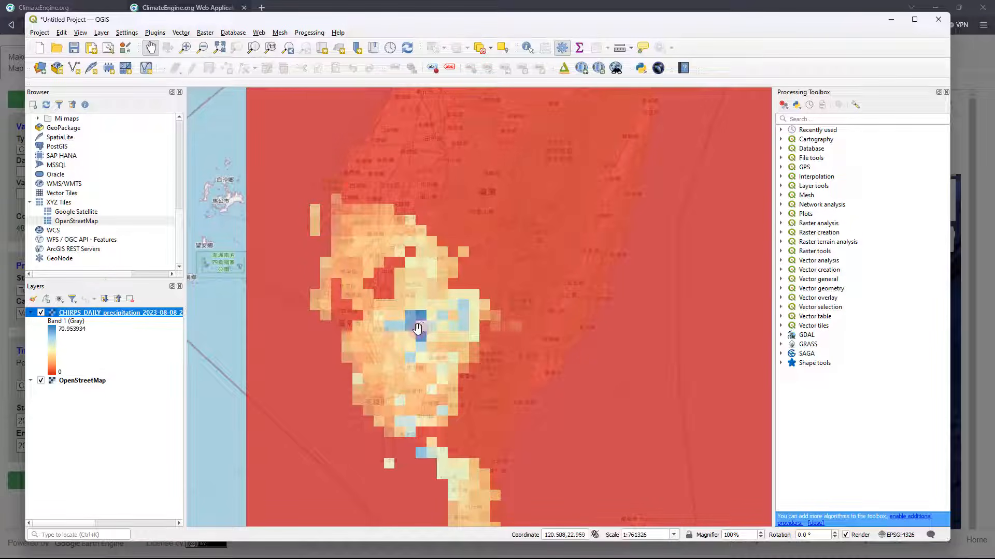
pyautogui.scroll(3, 416, 321)
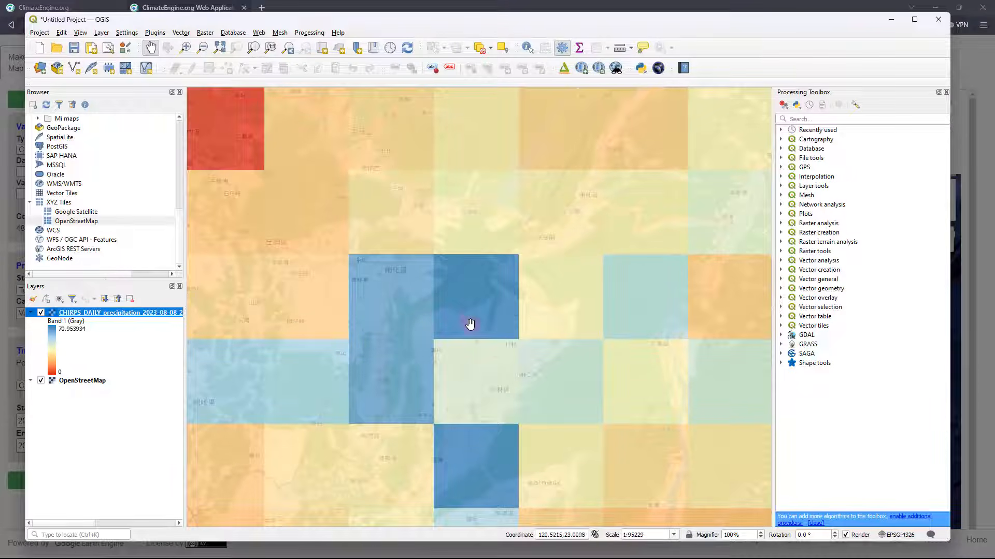
pyautogui.click(626, 51)
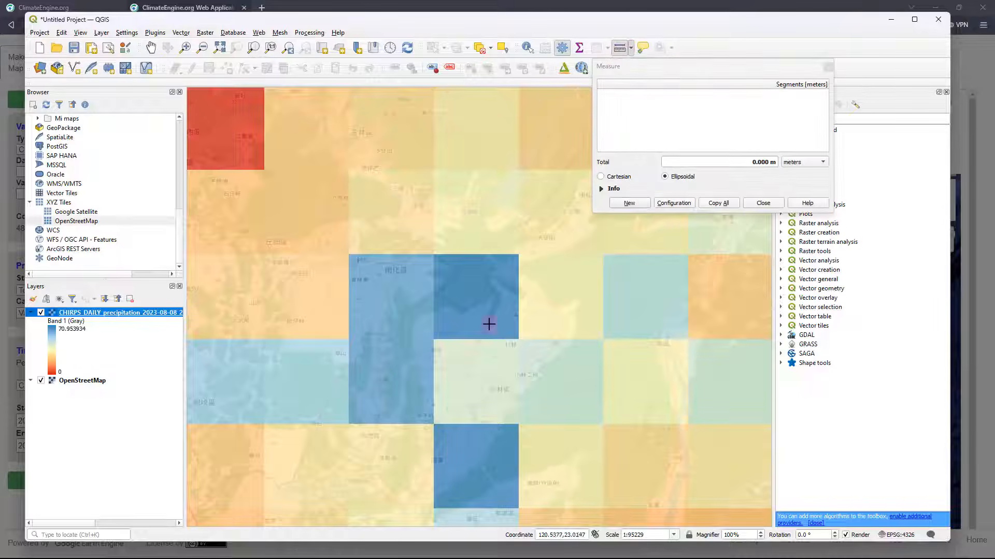
pyautogui.click(434, 340)
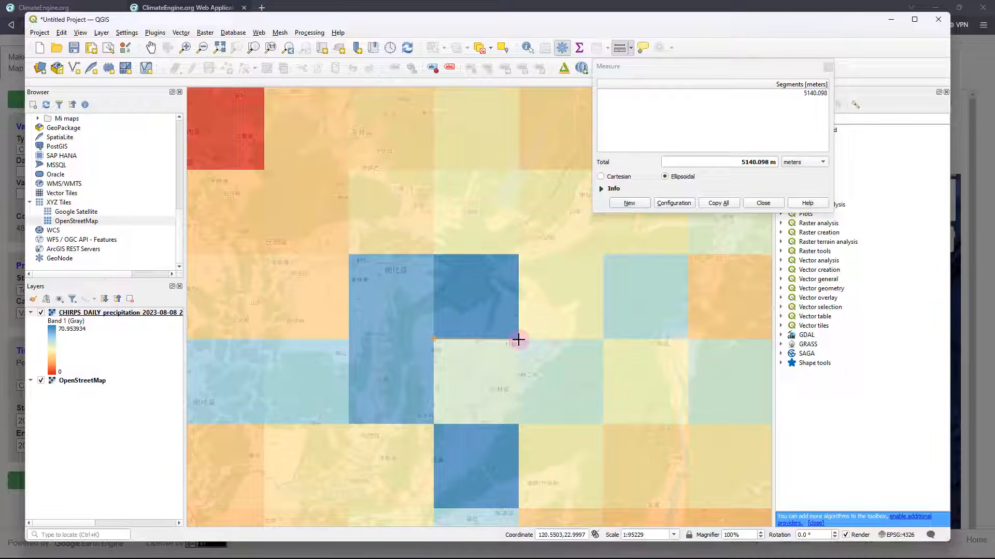
pyautogui.rightClick(521, 355)
# Step: Measure the upper edge of the pale yellow raster cell west of the blue peak cells, and clear the measurement
pyautogui.scroll(-2, 541, 358)
pyautogui.scroll(2, 465, 354)
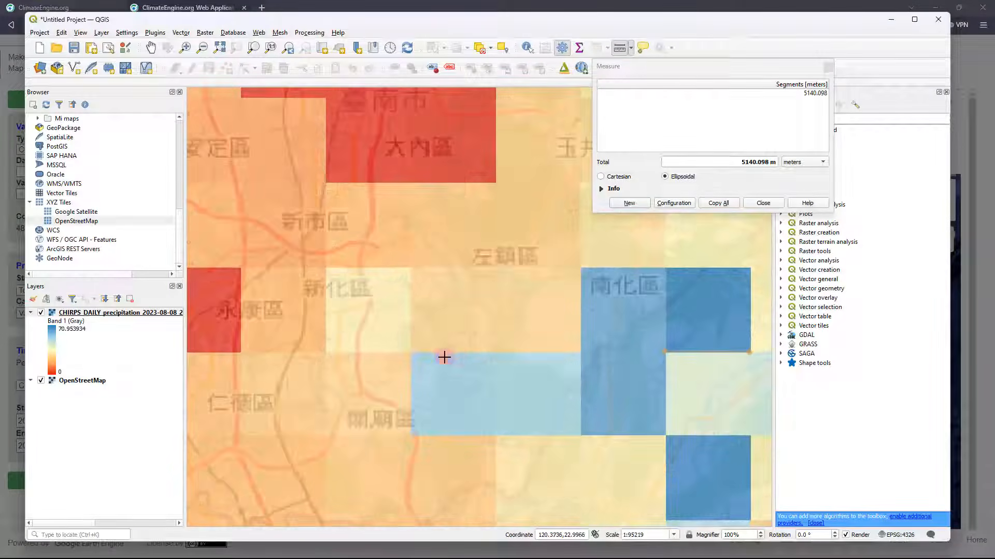
pyautogui.moveTo(434, 347); pyautogui.dragTo(535, 430)
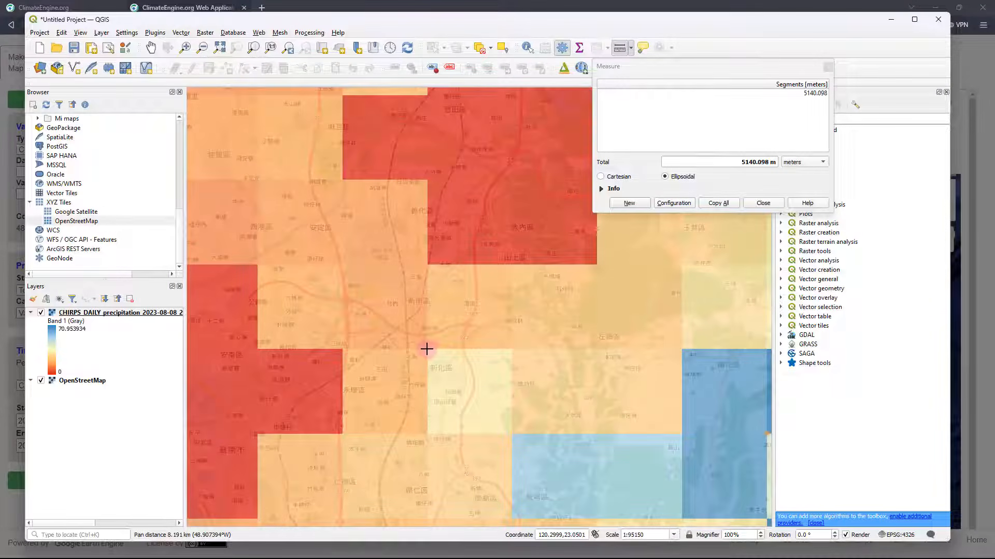
pyautogui.rightClick(513, 349)
pyautogui.rightClick(524, 365)
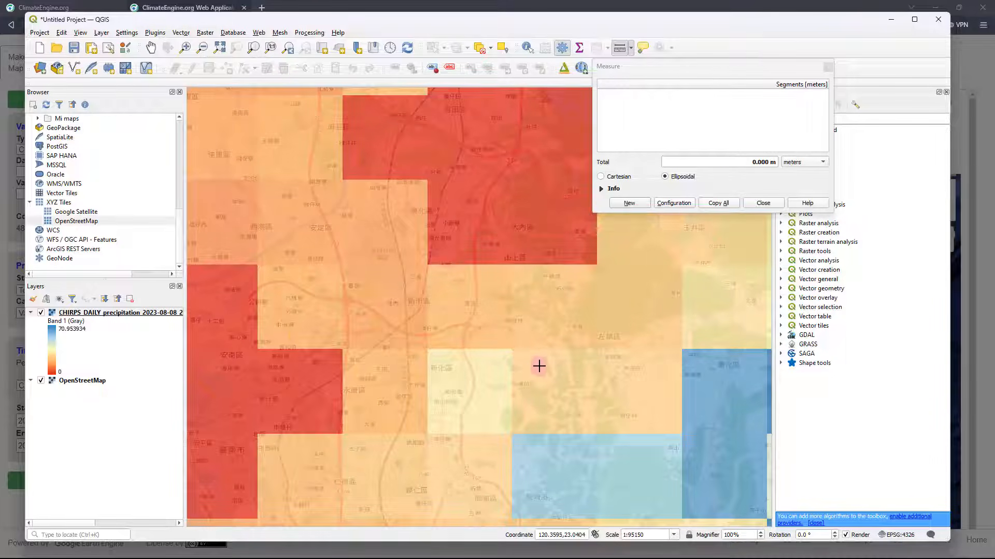
pyautogui.scroll(-2, 550, 373)
pyautogui.scroll(-2, 570, 377)
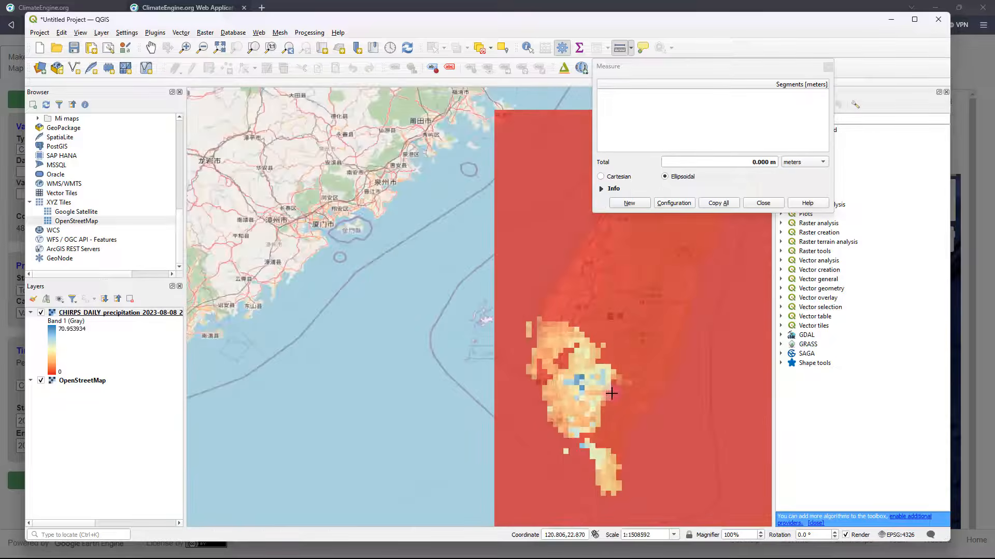
pyautogui.moveTo(570, 377); pyautogui.dragTo(484, 380)
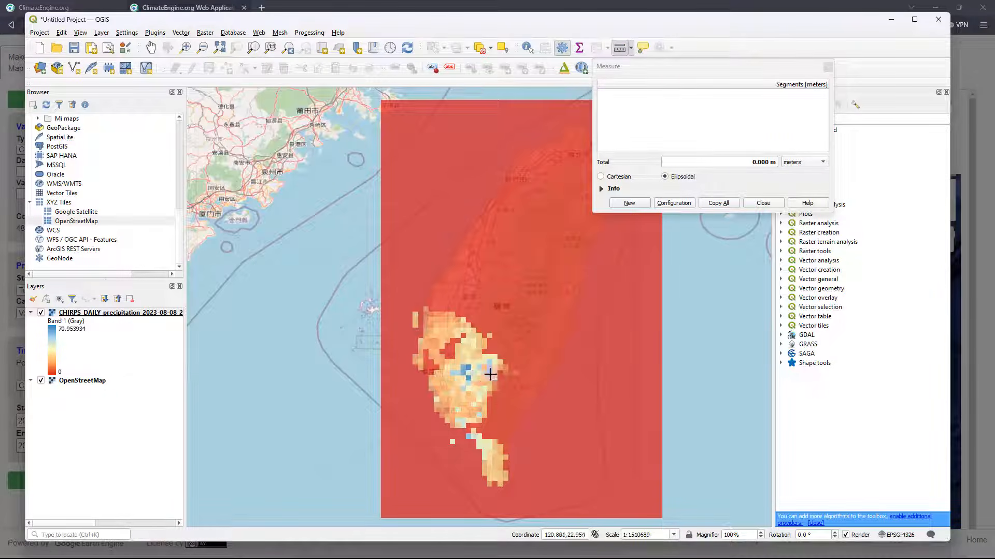
# Step: Examine the upper-right dark blue peak rainfall cell and its neighbouring pixels against the OpenStreetMap basemap at close range
pyautogui.scroll(1, 467, 372)
pyautogui.scroll(3, 463, 371)
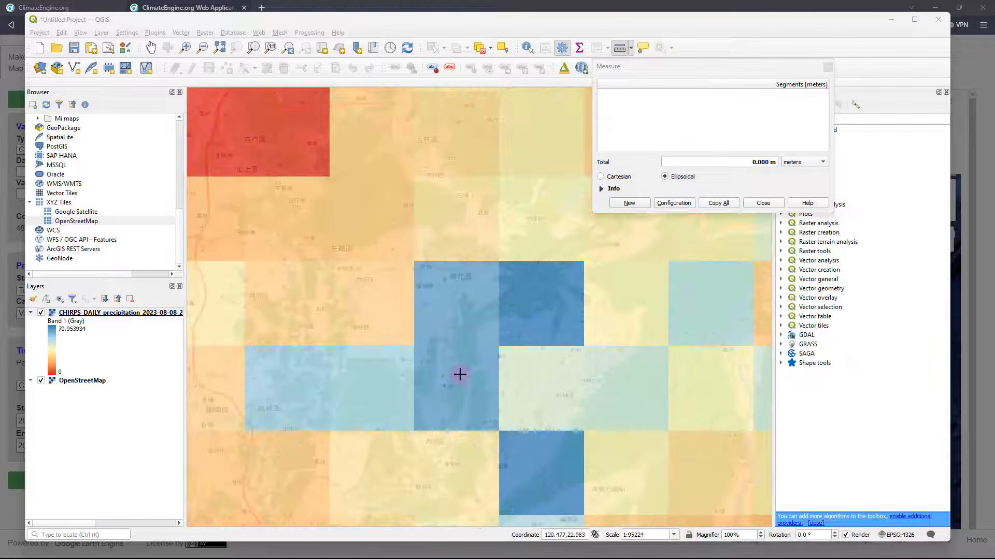
pyautogui.scroll(1, 557, 280)
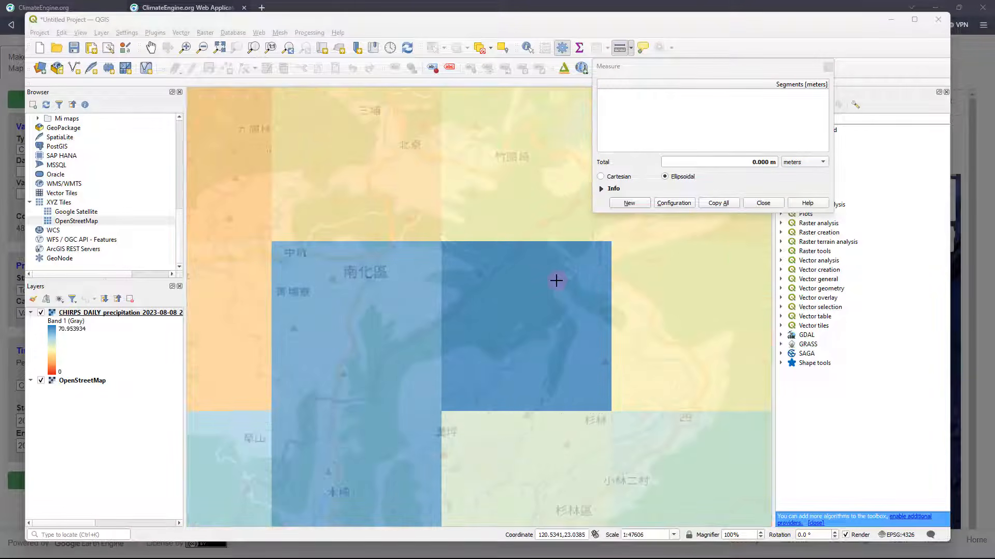
pyautogui.moveTo(556, 280); pyautogui.dragTo(511, 296)
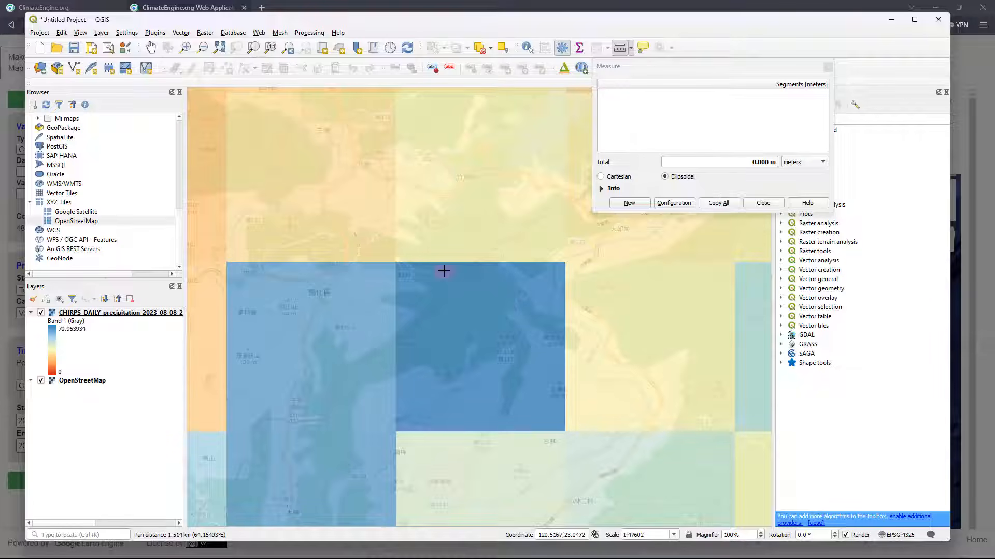
pyautogui.click(395, 264)
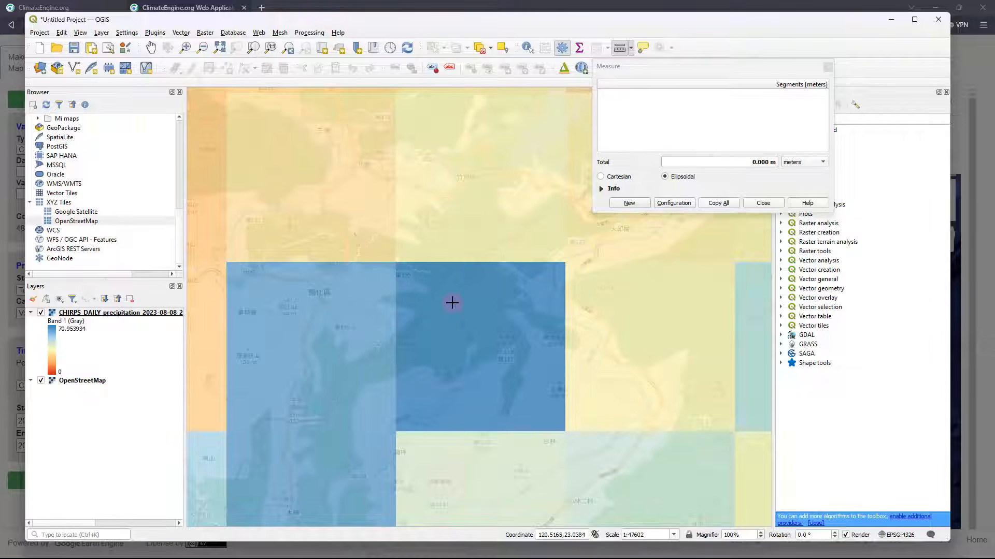
pyautogui.scroll(-1, 451, 303)
pyautogui.scroll(1, 452, 344)
pyautogui.scroll(1, 519, 300)
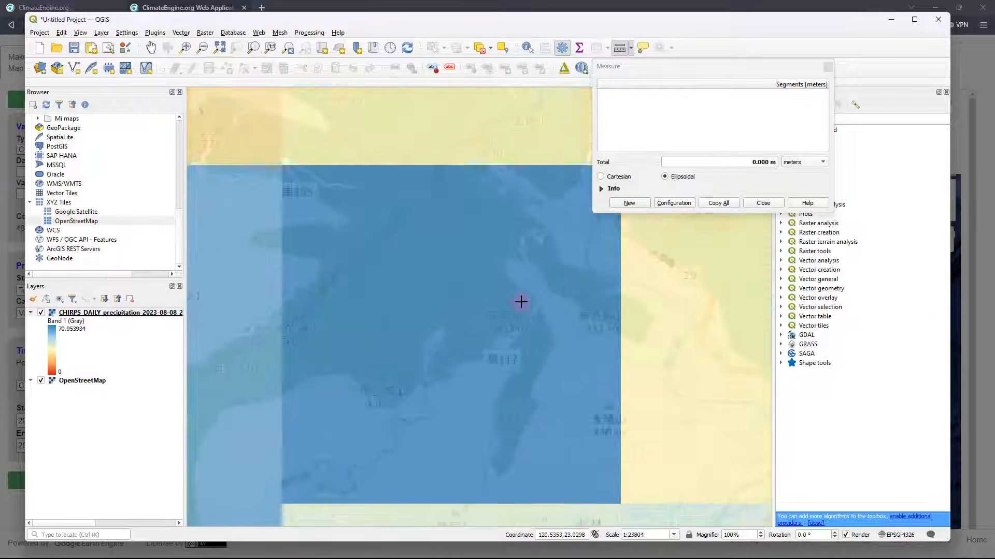
pyautogui.moveTo(519, 300)
pyautogui.mouseDown()
pyautogui.moveTo(501, 299)
pyautogui.moveTo(521, 304)
pyautogui.mouseUp()
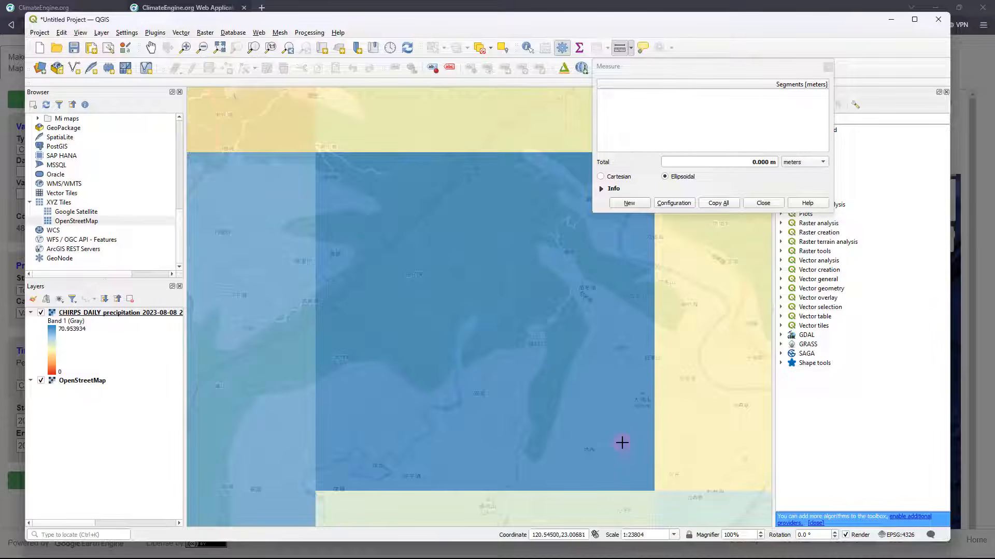
pyautogui.scroll(-1, 624, 439)
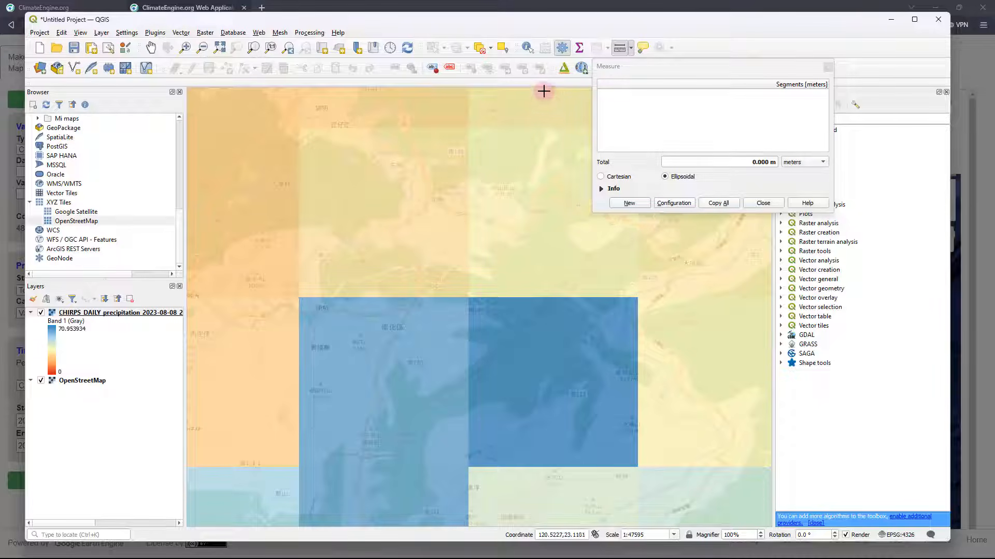
# Step: Identify the Band 1 precipitation value of the upper-right dark blue peak cell in the CHIRPS layer
pyautogui.click(527, 48)
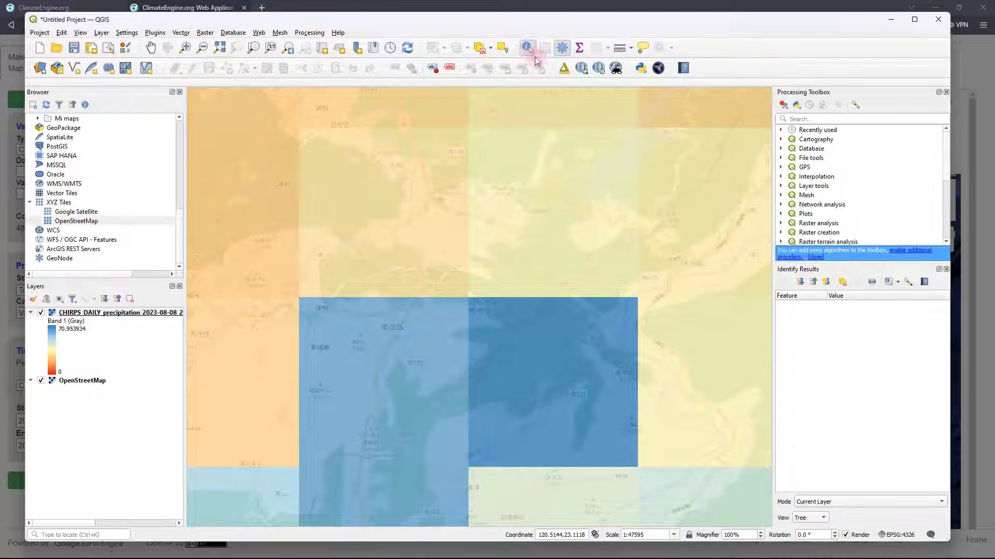
pyautogui.click(565, 359)
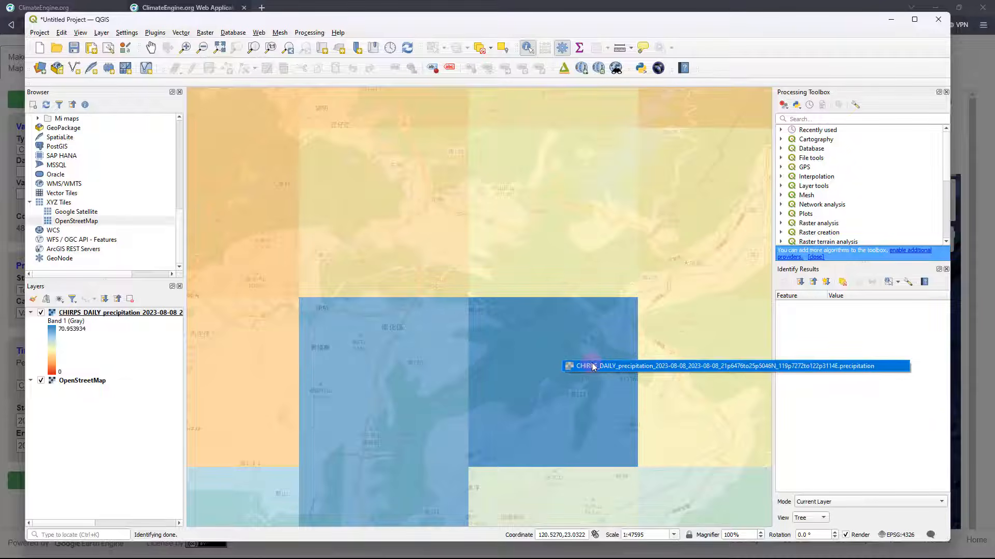
pyautogui.click(589, 368)
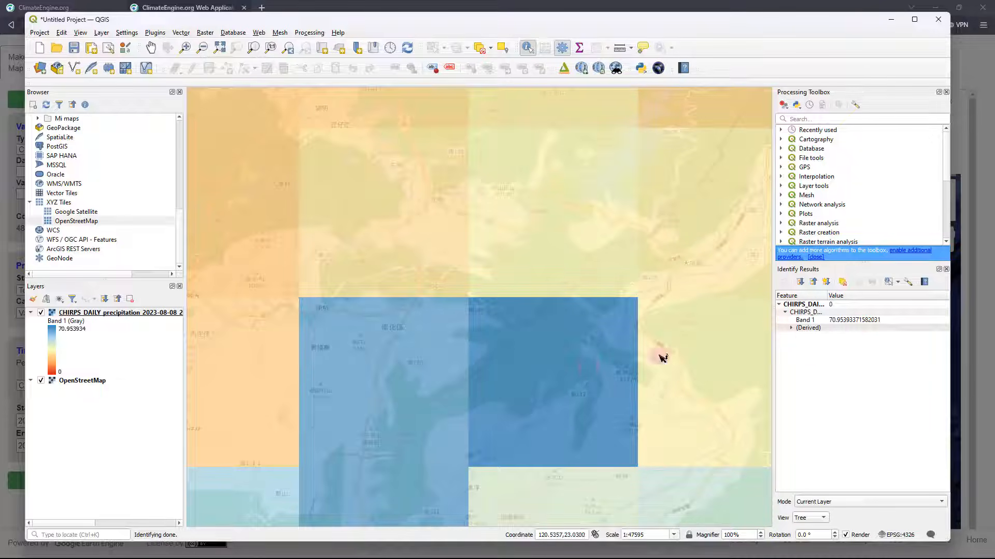
pyautogui.click(836, 321)
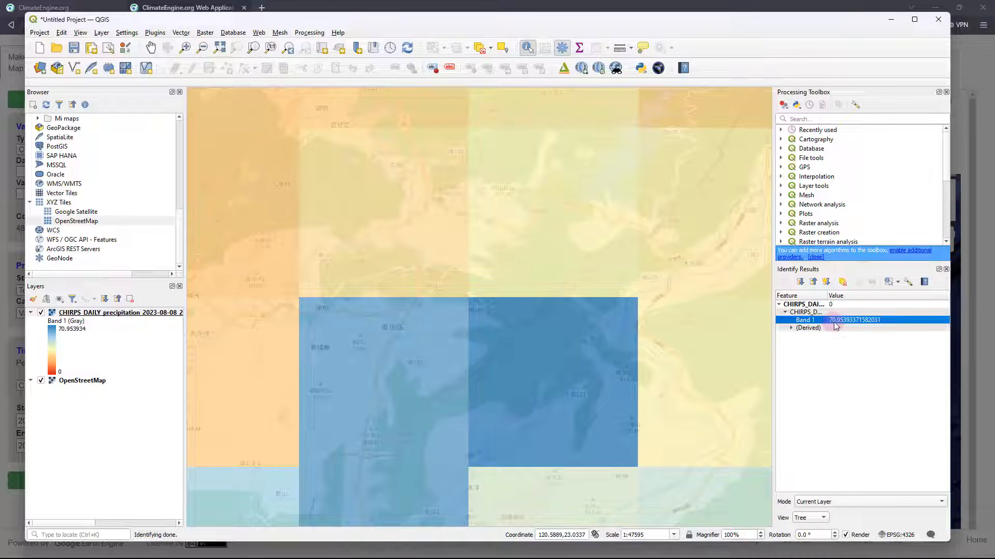
# Step: Identify the Band 1 precipitation value of a light orange cell northwest of the peak, diagonally adjacent to the isolated red cell
pyautogui.scroll(-3, 668, 346)
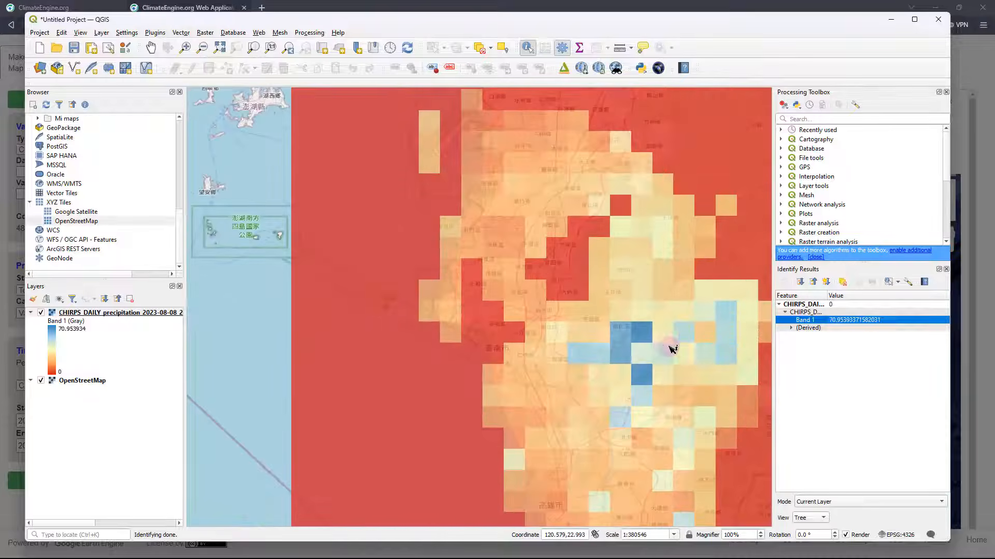
pyautogui.scroll(1, 639, 366)
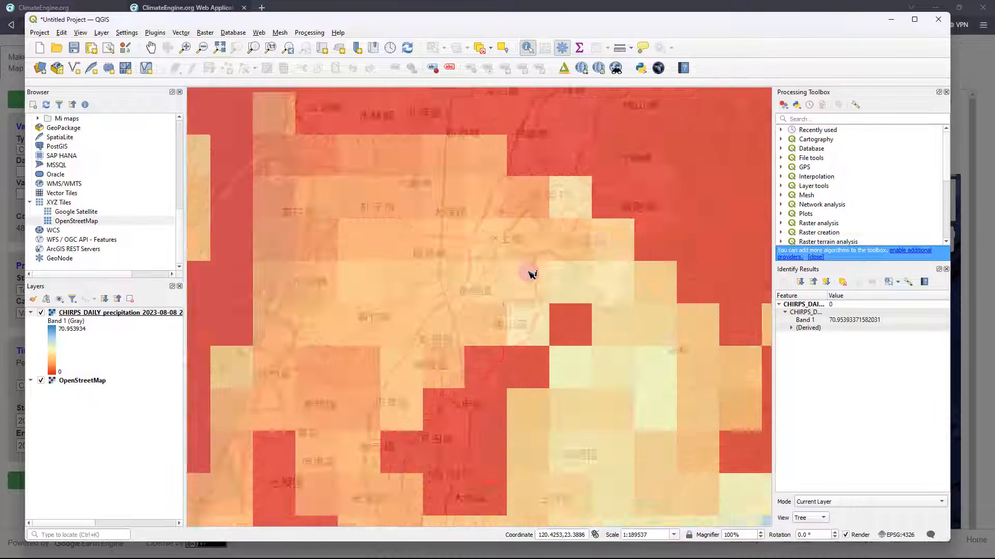
pyautogui.scroll(1, 532, 274)
pyautogui.scroll(1, 536, 272)
pyautogui.click(534, 310)
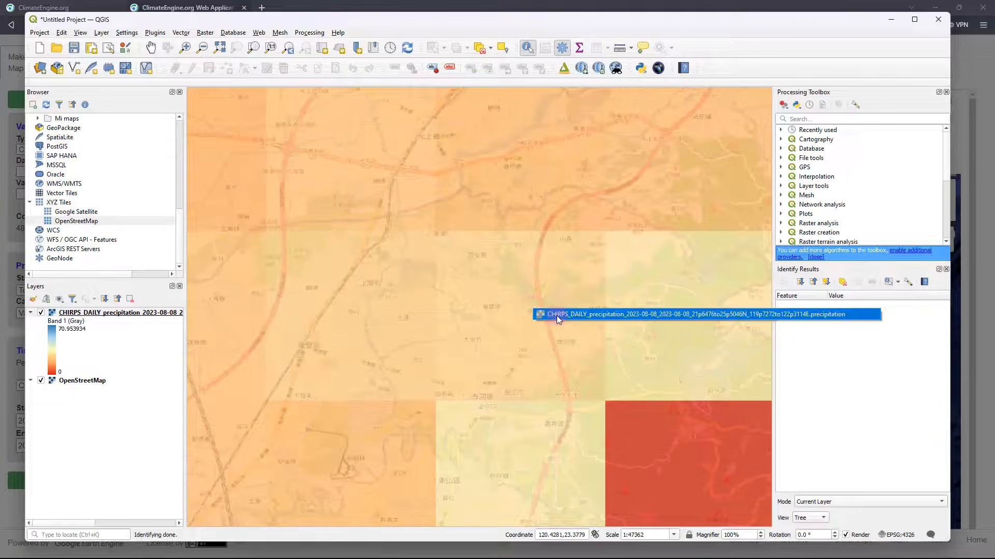
pyautogui.click(557, 316)
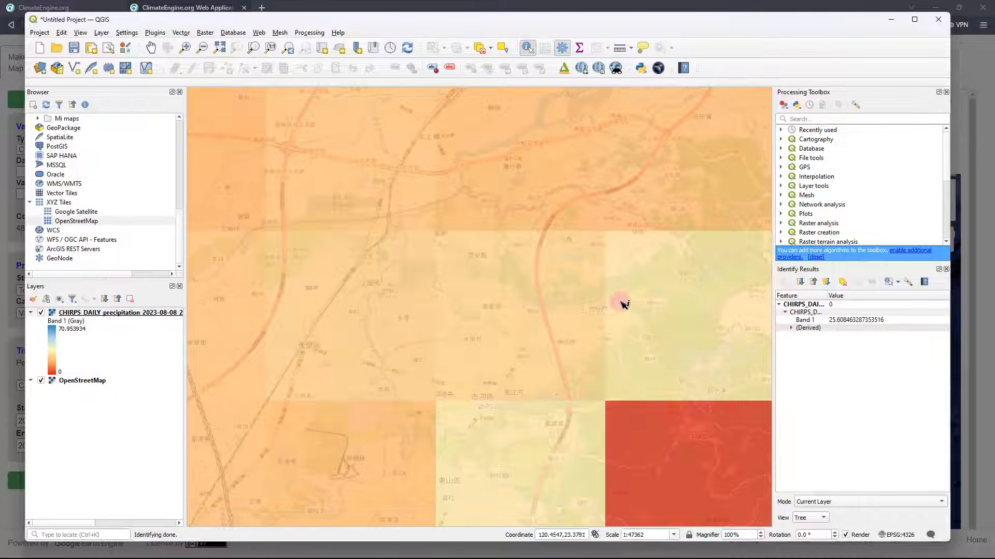
# Step: Switch back to ClimateEngine.org in the browser, minimizing QGIS and the file window, and dismiss the finished rectangular-region download dialog
pyautogui.scroll(-4, 624, 304)
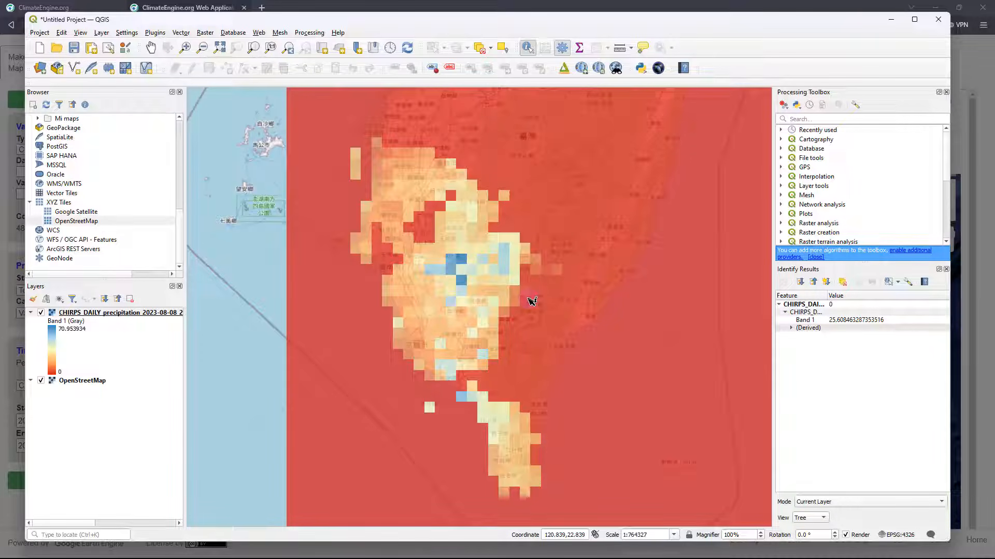
pyautogui.click(890, 19)
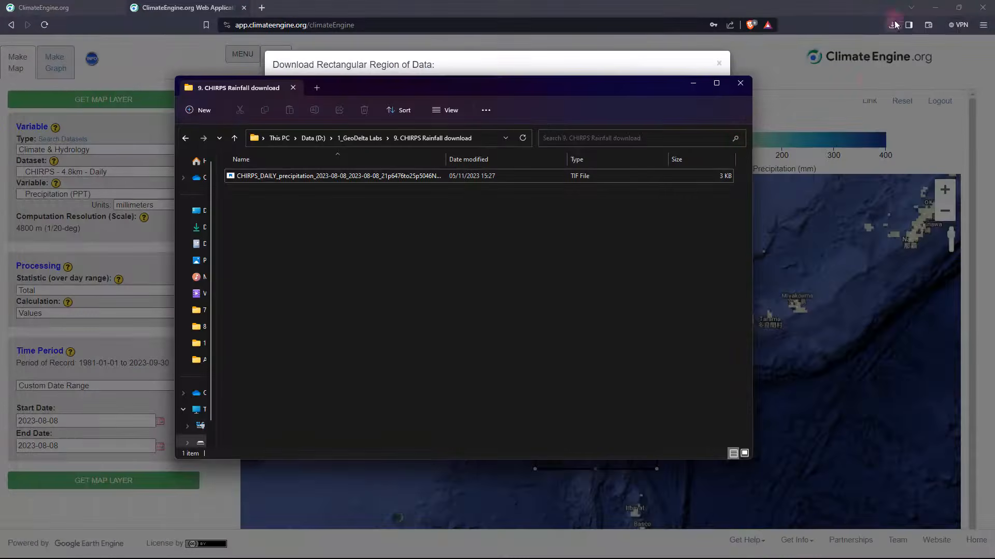
pyautogui.click(690, 84)
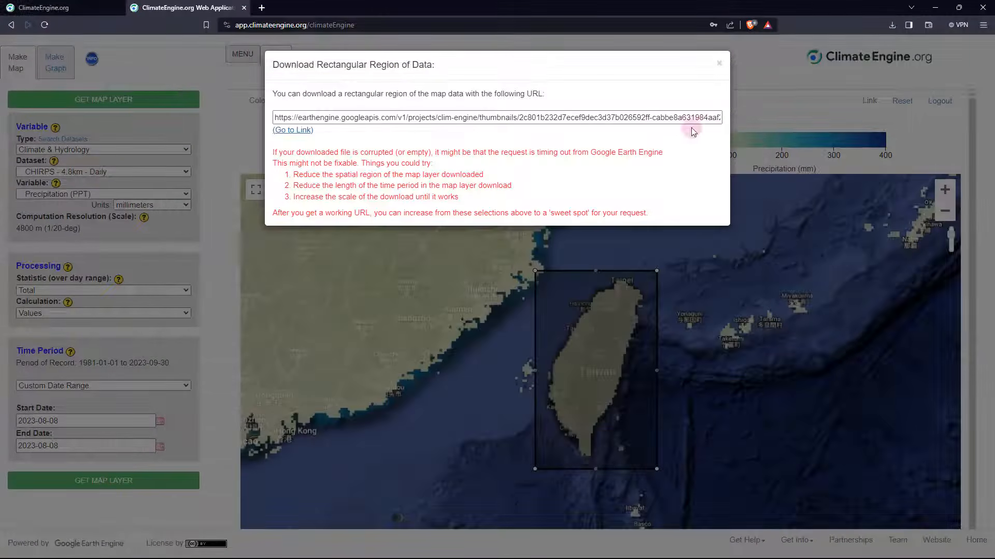
pyautogui.click(721, 67)
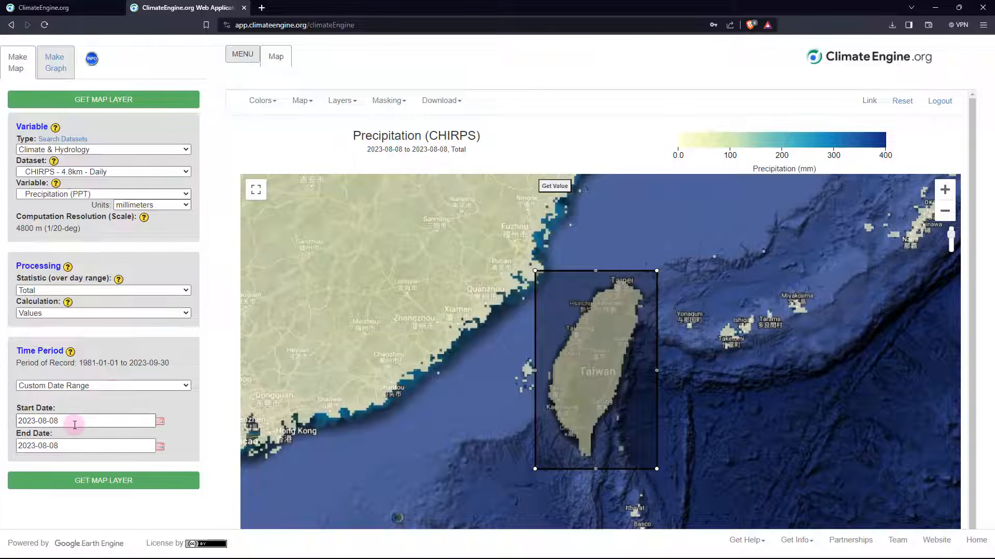
# Step: Set the start date of the custom date range to 2022-01-01
pyautogui.click(160, 422)
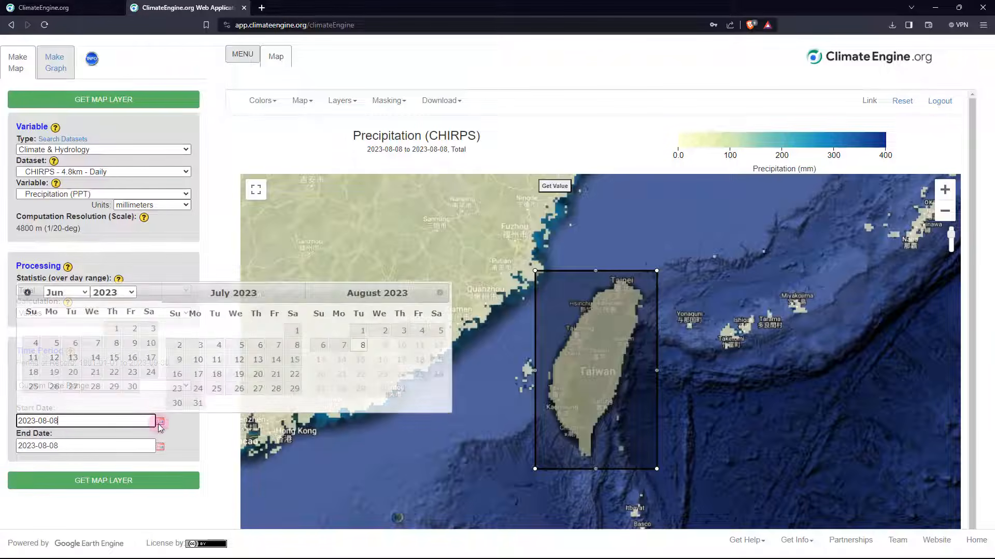
pyautogui.click(114, 292)
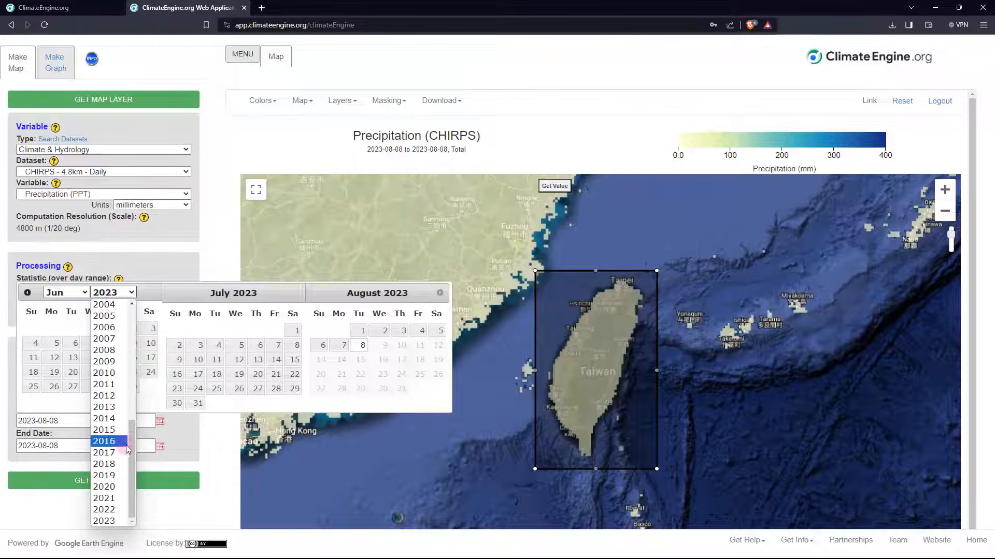
pyautogui.click(120, 511)
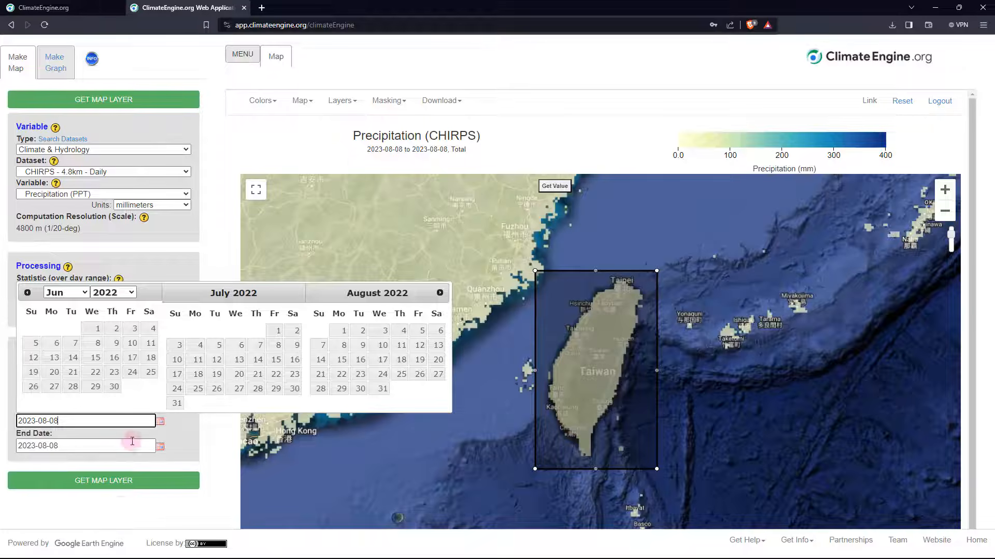
pyautogui.click(77, 293)
pyautogui.click(74, 305)
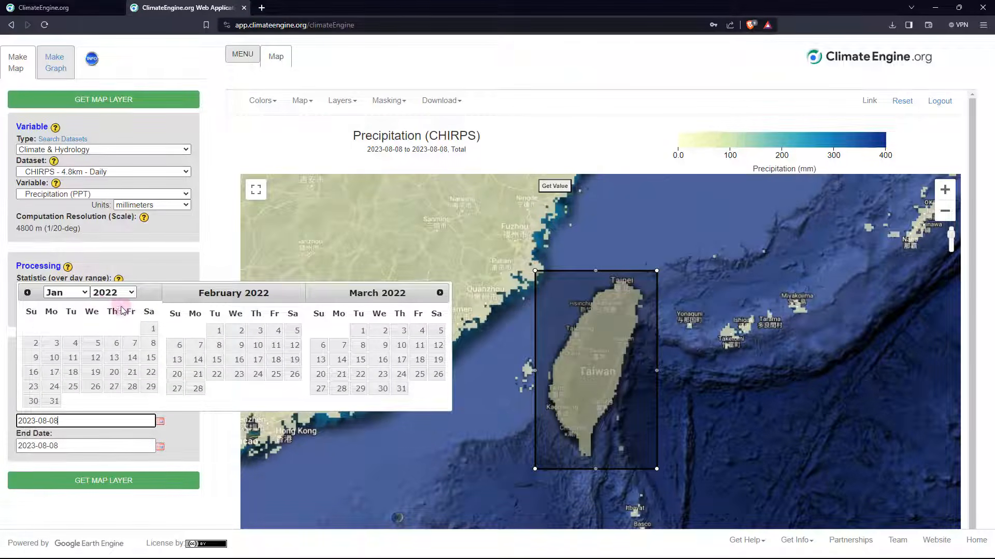
pyautogui.click(151, 329)
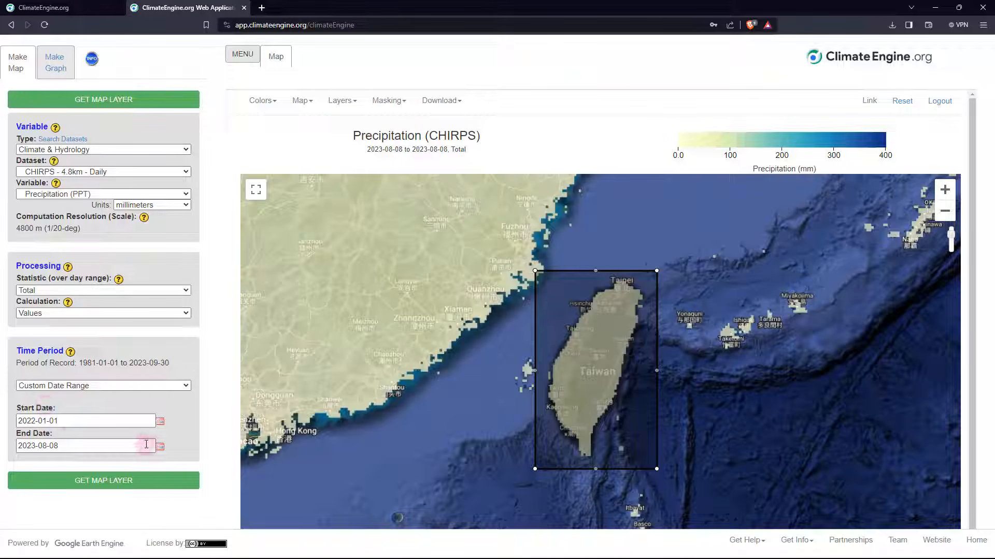
# Step: Set the end date of the custom date range to 2022-12-31
pyautogui.click(32, 446)
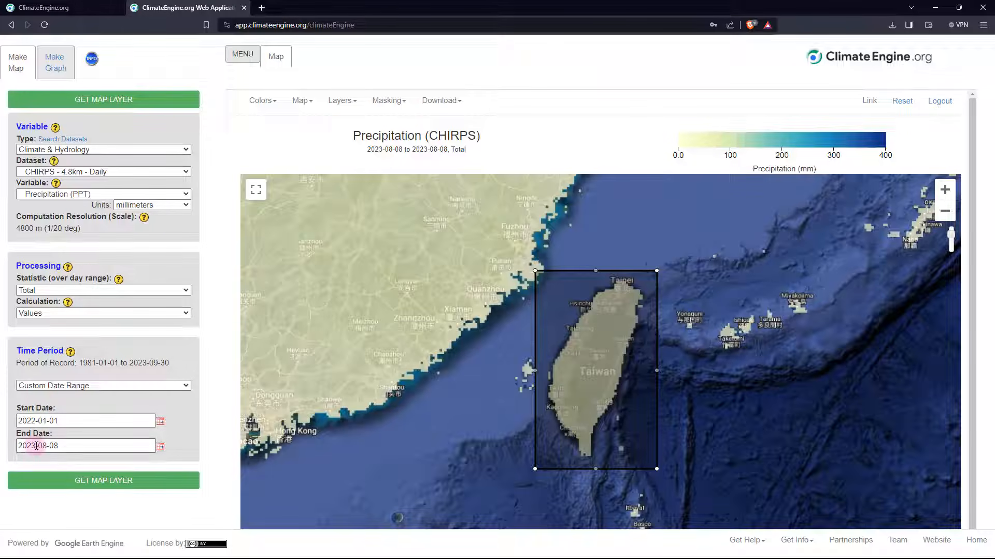
pyautogui.moveTo(26, 445); pyautogui.dragTo(34, 445)
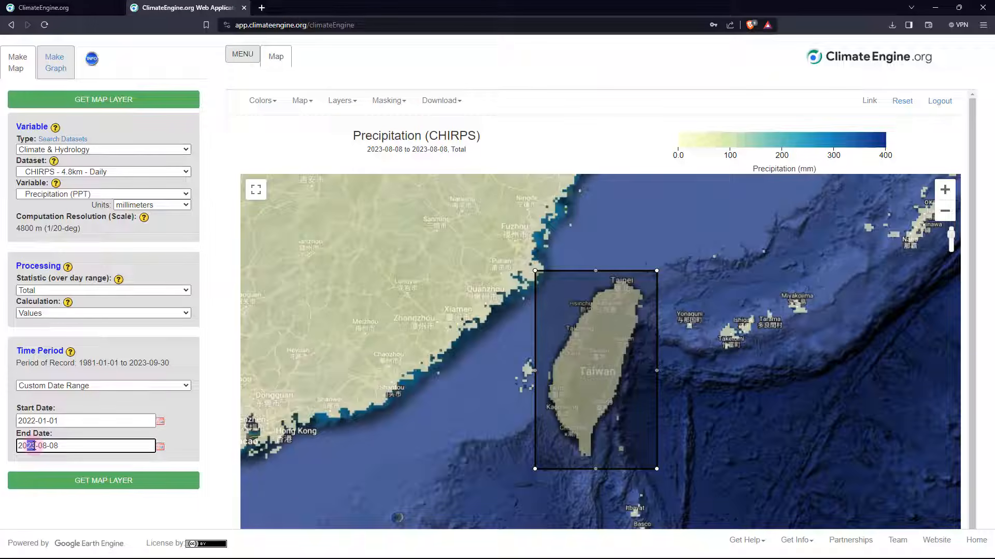
pyautogui.click(34, 445)
pyautogui.click(67, 318)
pyautogui.click(66, 458)
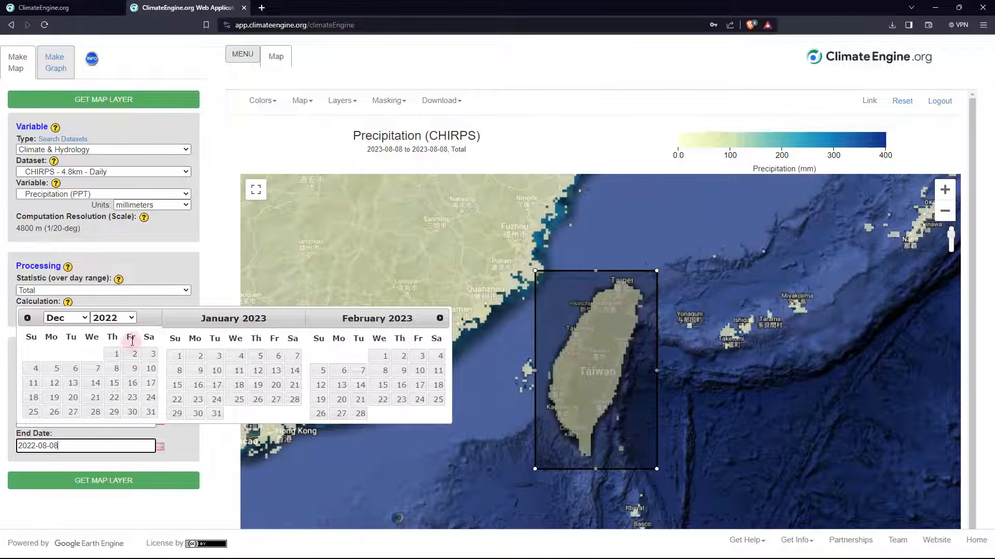
pyautogui.click(151, 413)
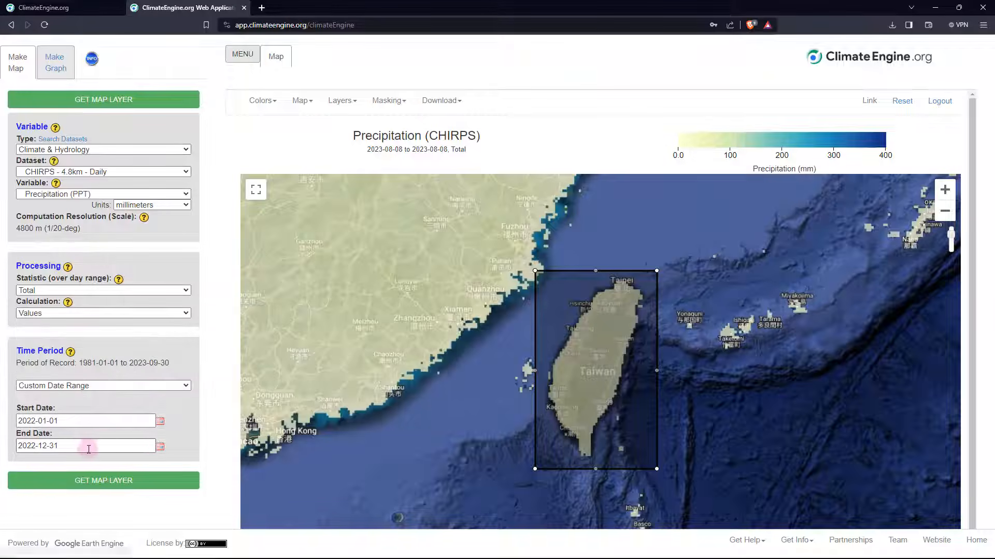
pyautogui.click(24, 423)
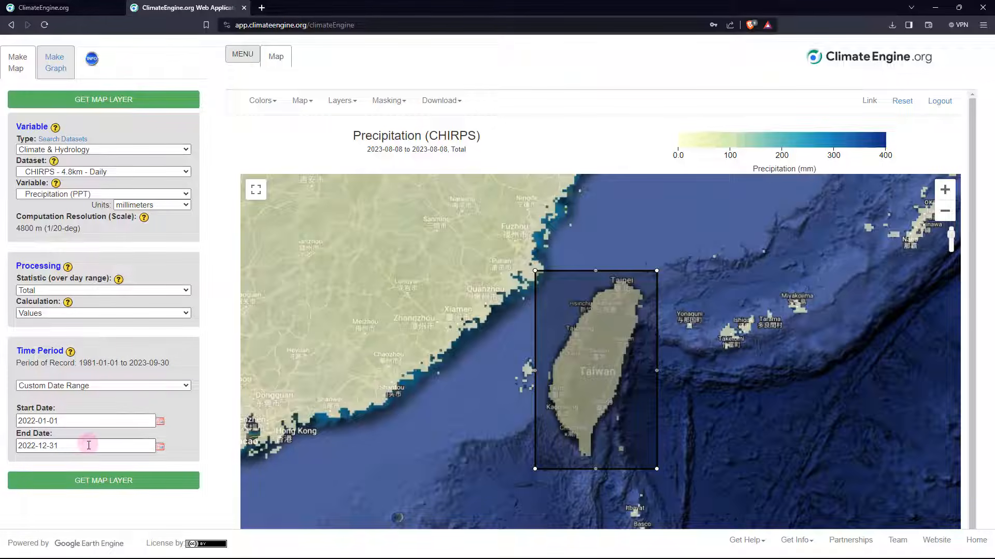
pyautogui.click(69, 425)
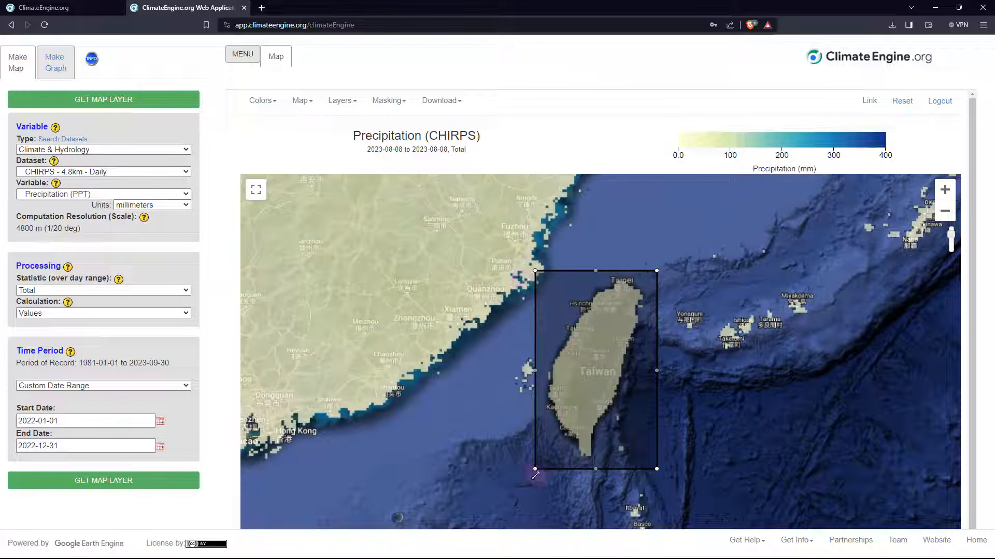
# Step: Download the Taiwan rectangle's 2022 precipitation layer at native resolution and save the ZIP with its auto-filled name in the "9. CHIRPS Rainfall download" folder
pyautogui.click(449, 104)
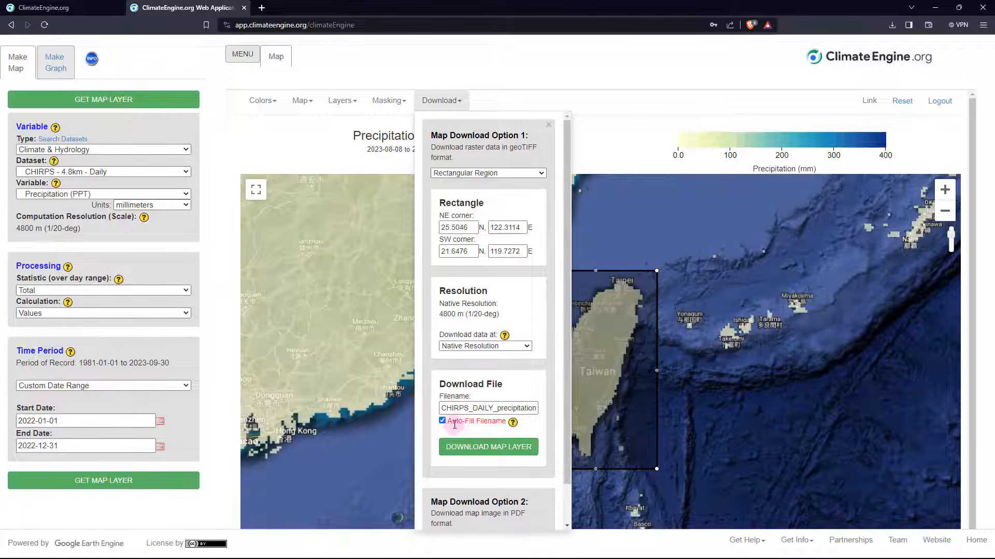
pyautogui.click(489, 448)
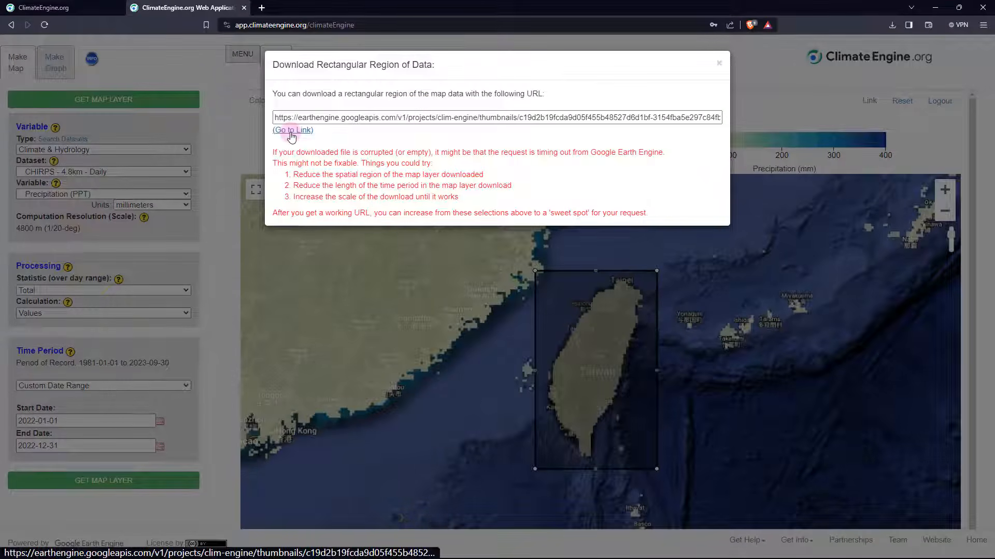
pyautogui.click(292, 131)
pyautogui.click(162, 507)
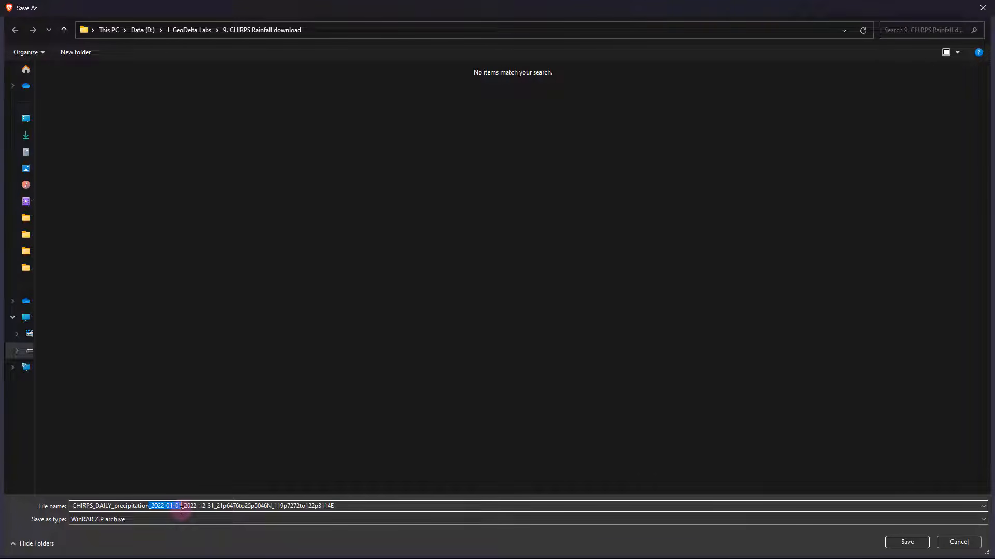
pyautogui.moveTo(199, 507); pyautogui.dragTo(214, 507)
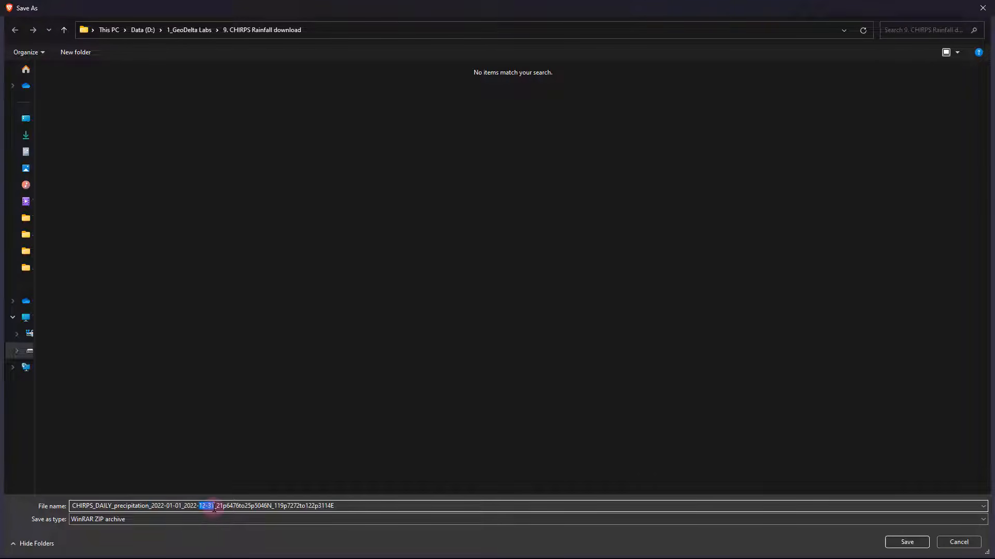
pyautogui.click(905, 545)
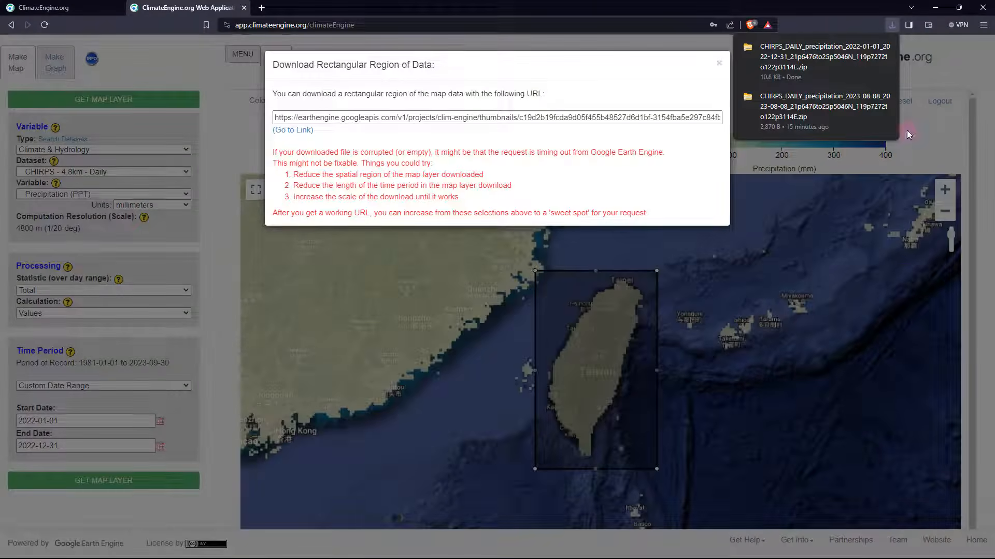
# Step: Extract the 2022 precipitation ZIP into the "9. CHIRPS Rainfall download" folder with WinRAR and delete the ZIP file
pyautogui.rightClick(388, 176)
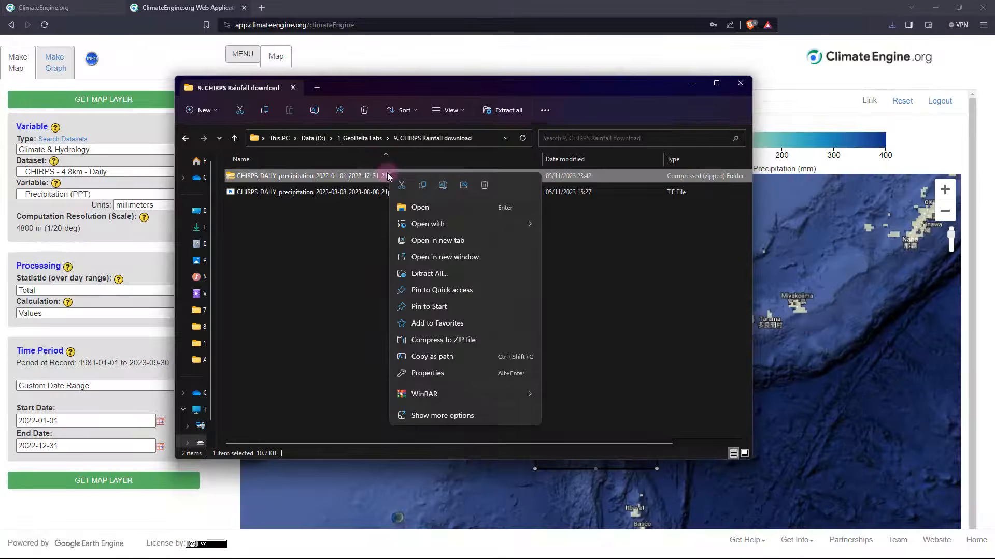
pyautogui.click(356, 233)
pyautogui.click(389, 176)
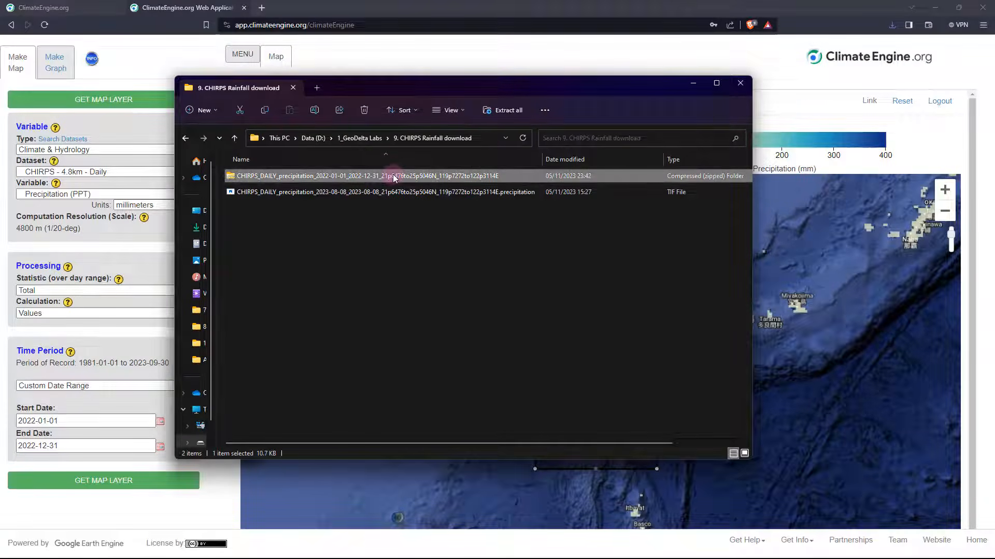
pyautogui.rightClick(396, 179)
pyautogui.moveTo(462, 396)
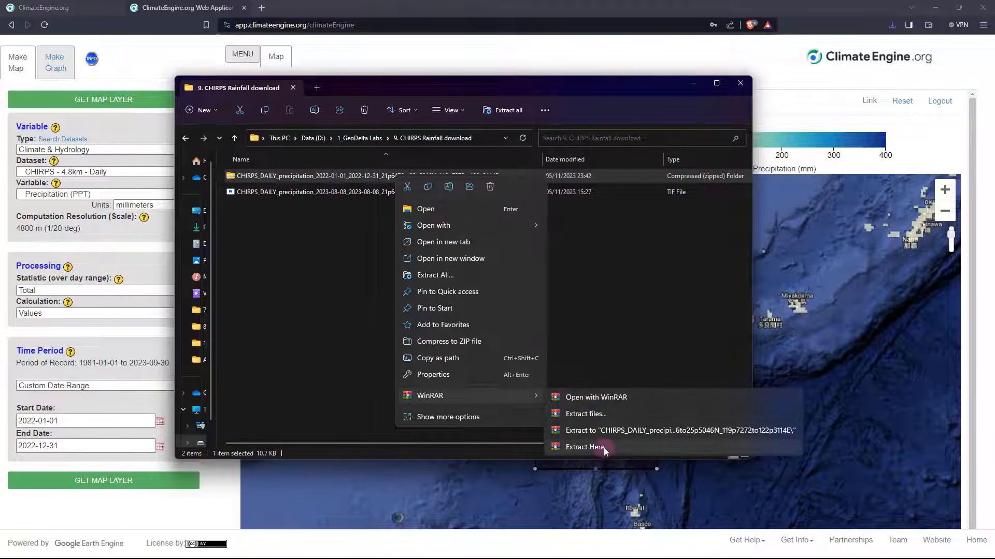
pyautogui.click(585, 447)
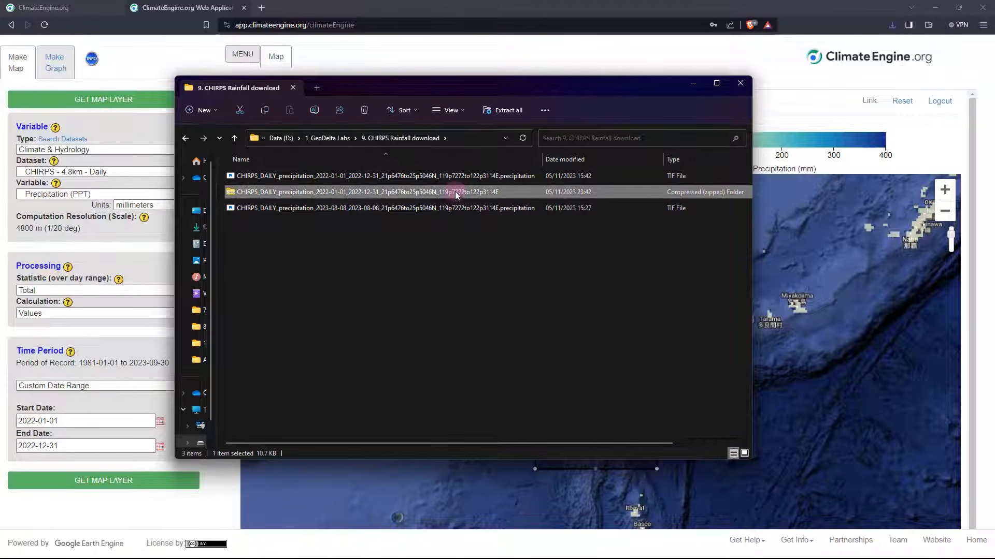
pyautogui.press('Delete')
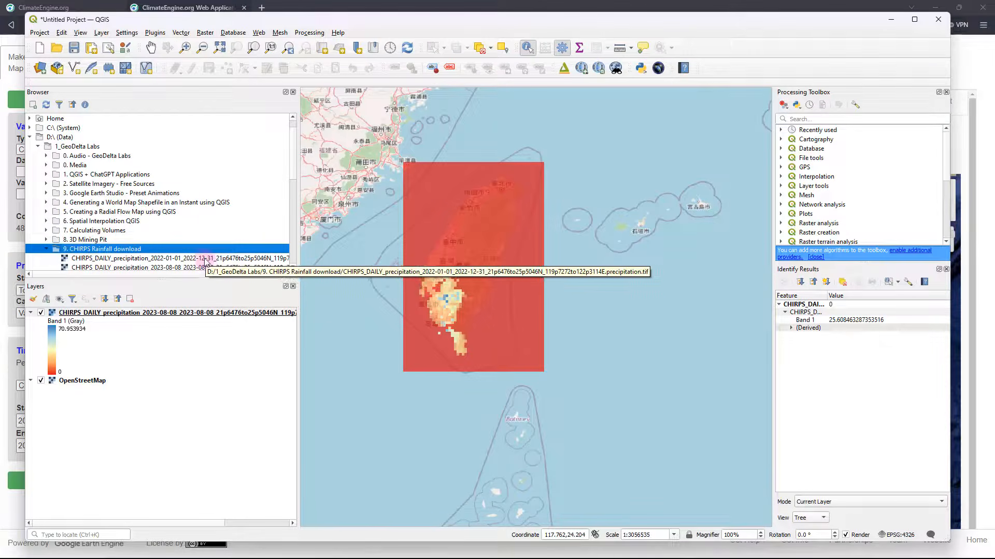
# Step: In QGIS, add the 2022-01-01 to 2022-12-31 CHIRPS precipitation raster from the "9. CHIRPS Rainfall download" folder to the map
pyautogui.click(154, 260)
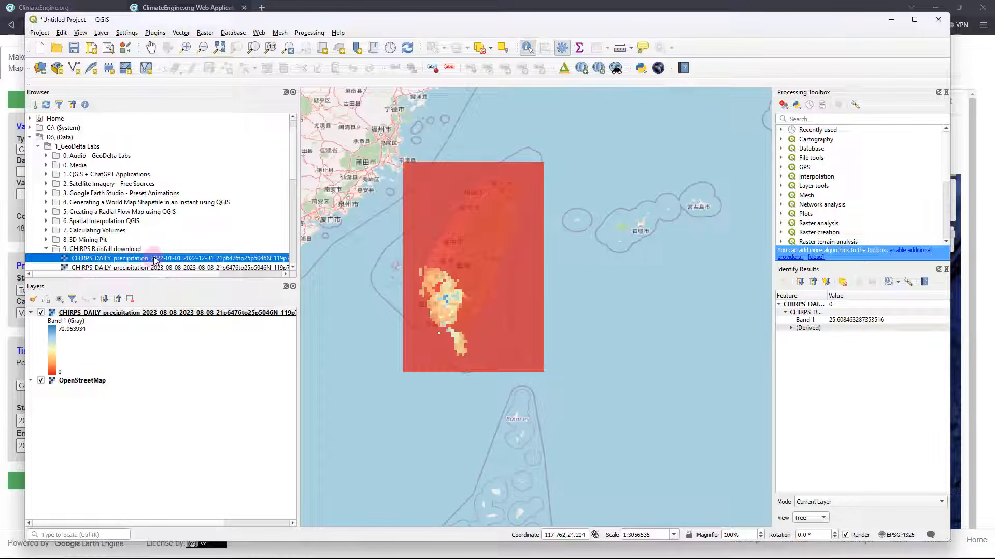
pyautogui.moveTo(156, 260); pyautogui.dragTo(409, 259)
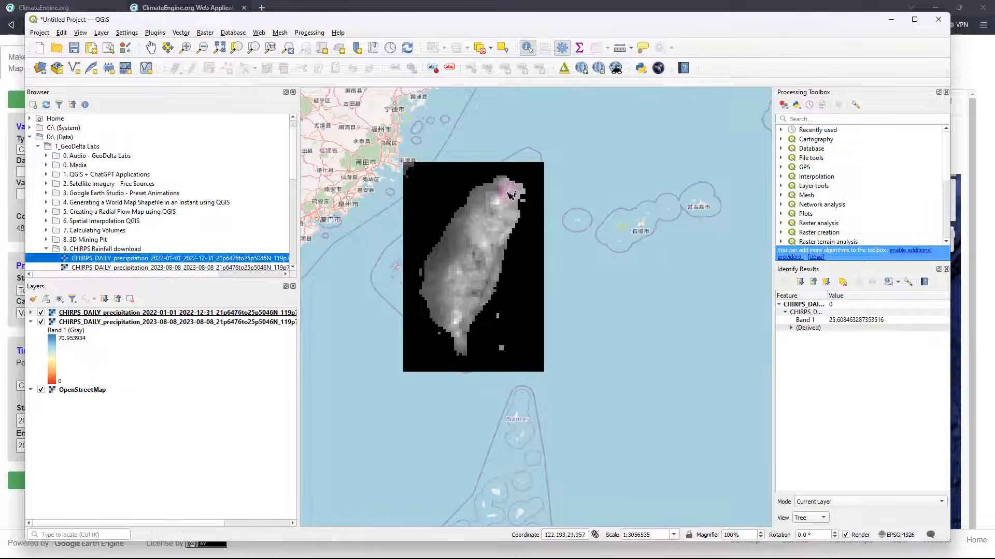
pyautogui.scroll(1, 505, 257)
pyautogui.moveTo(476, 252); pyautogui.dragTo(500, 272)
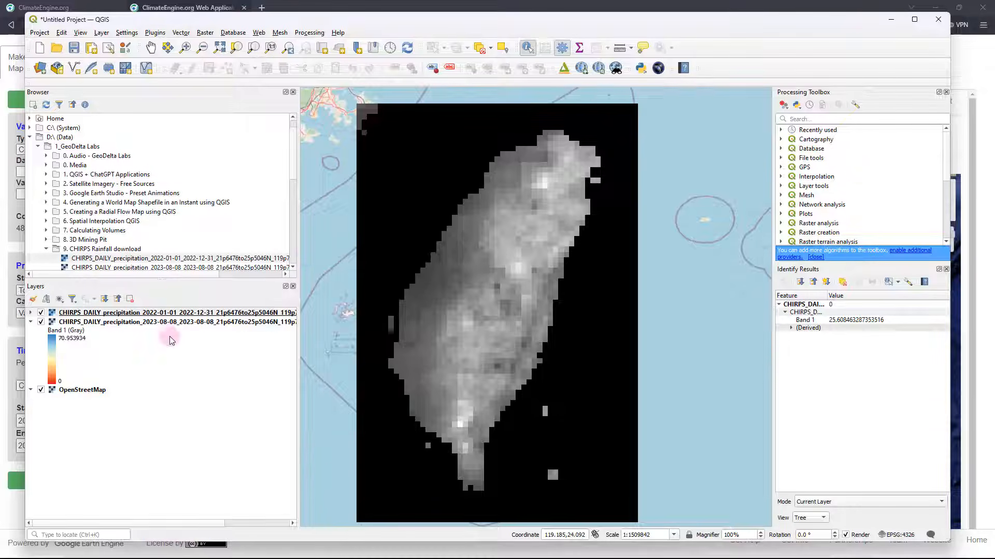
# Step: Widen the map area and expand the 2022 layer's legend to compare its value range with the 2023-08-08 layer's
pyautogui.moveTo(298, 255); pyautogui.dragTo(171, 255)
pyautogui.click(32, 315)
pyautogui.click(31, 313)
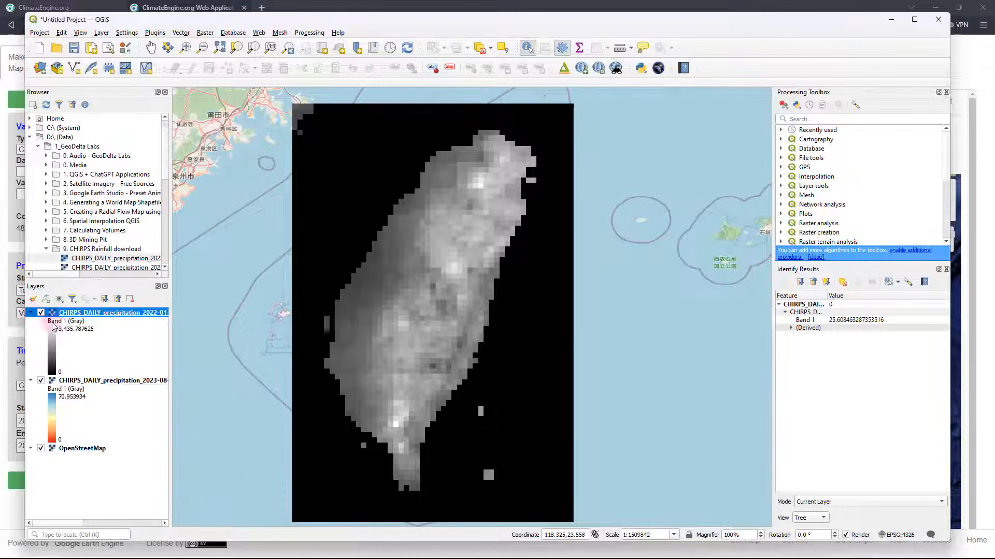
pyautogui.click(80, 381)
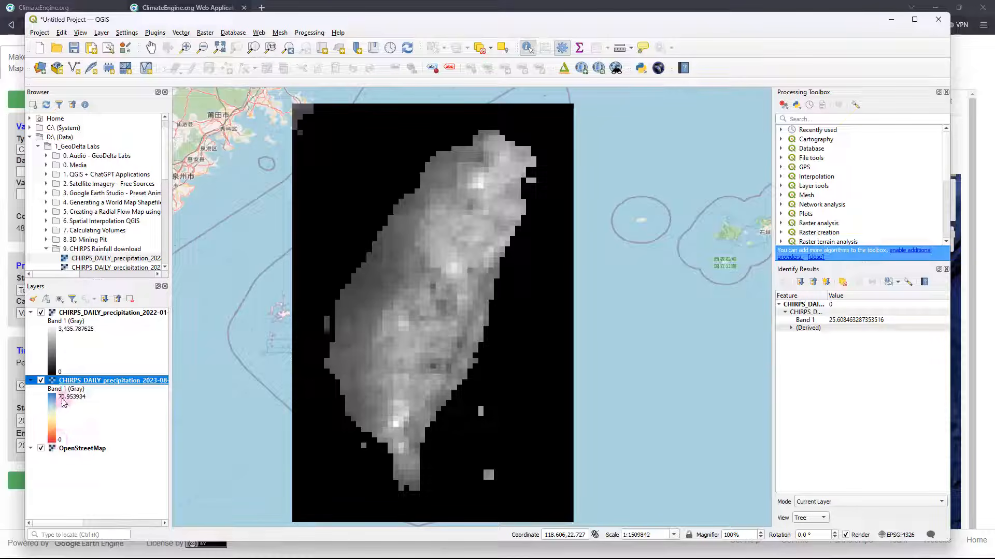
pyautogui.click(73, 313)
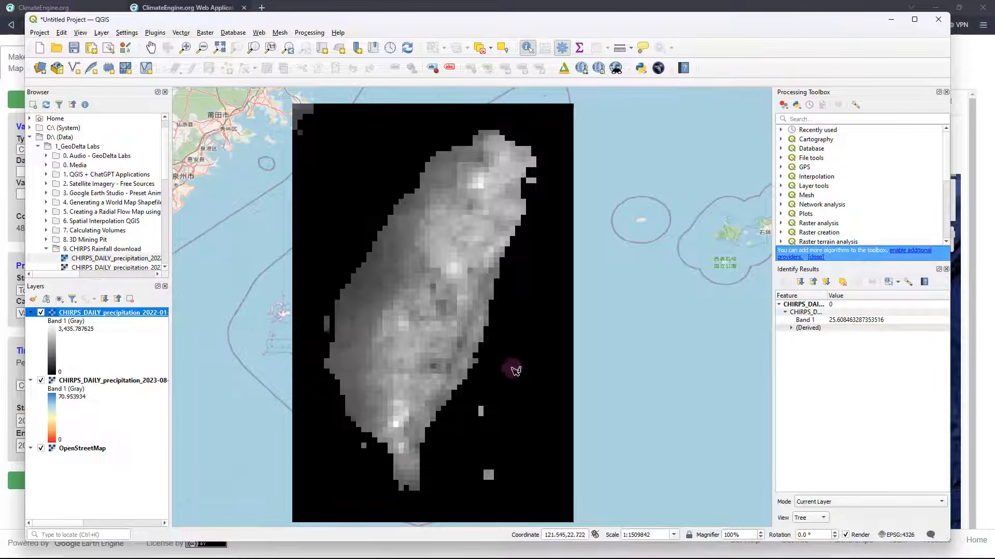
# Step: Render the 2022 precipitation layer as Singleband pseudocolor with the default red-to-blue colour ramp and apply the style
pyautogui.doubleClick(53, 352)
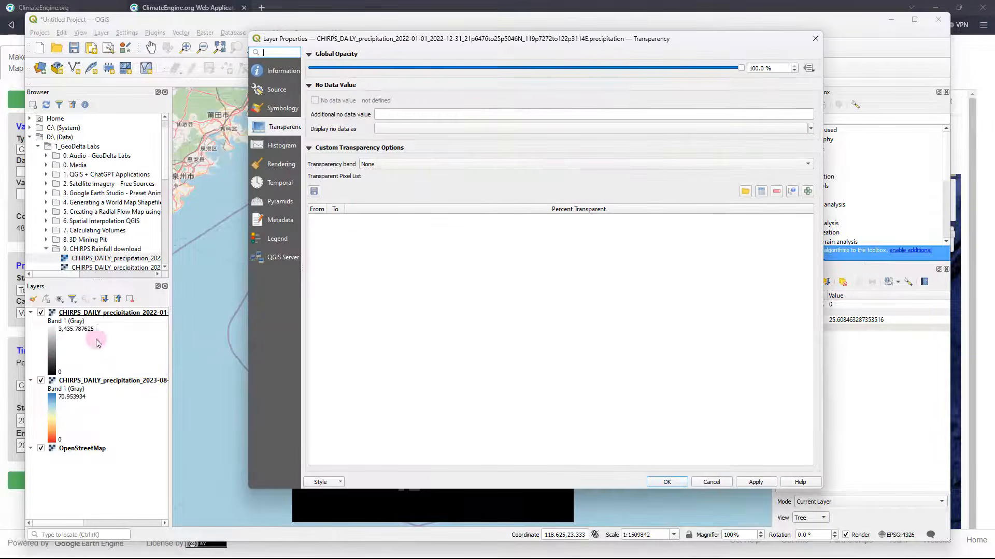
pyautogui.click(279, 110)
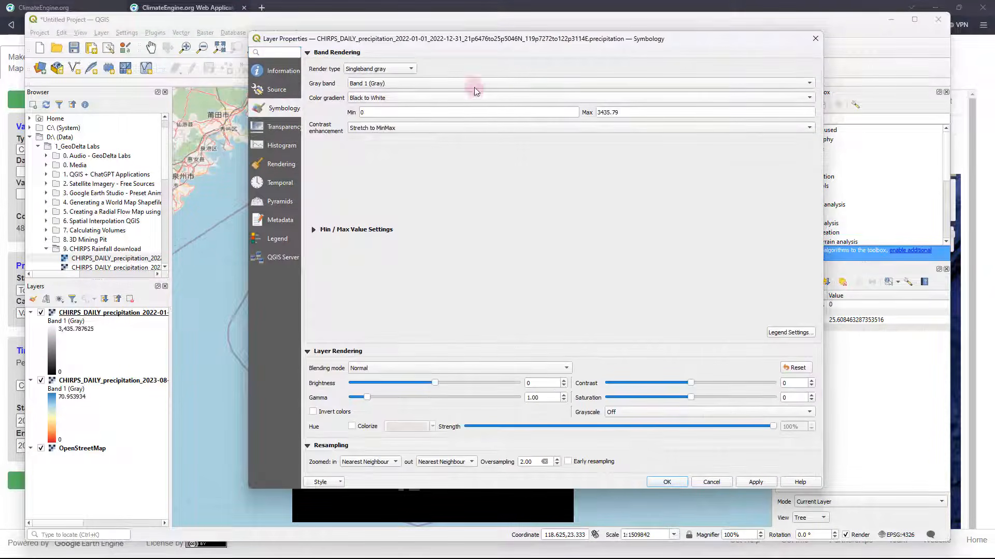
pyautogui.click(383, 69)
pyautogui.click(383, 80)
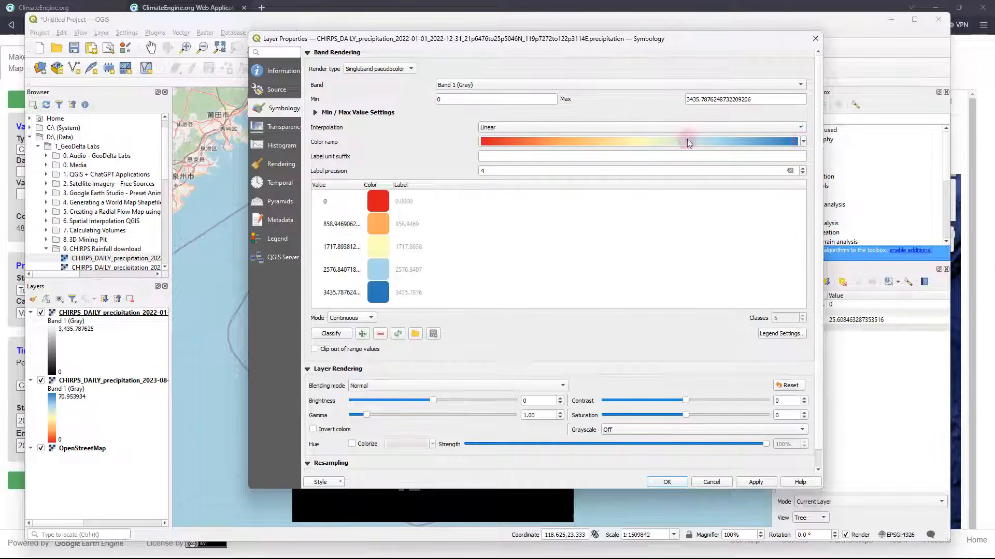
pyautogui.click(756, 482)
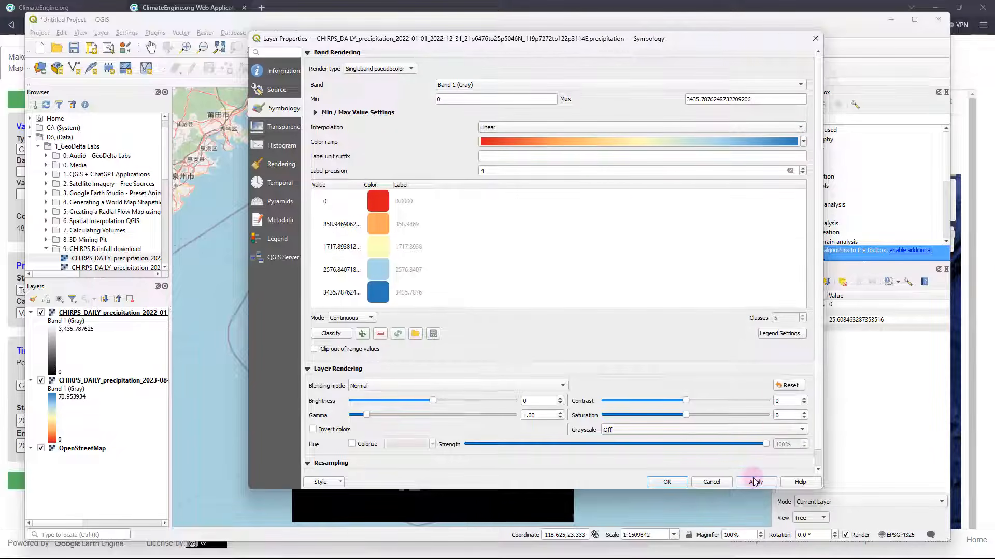
pyautogui.click(653, 482)
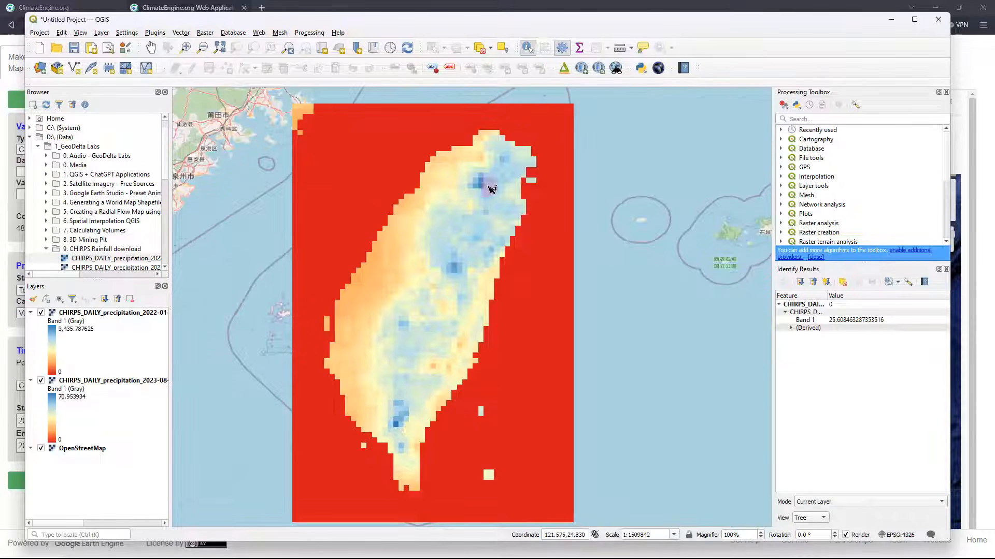
# Step: Identify the 2022 layer's rainfall values at the dark blue pixel in southern Taiwan and at an orange pixel in the west
pyautogui.click(399, 428)
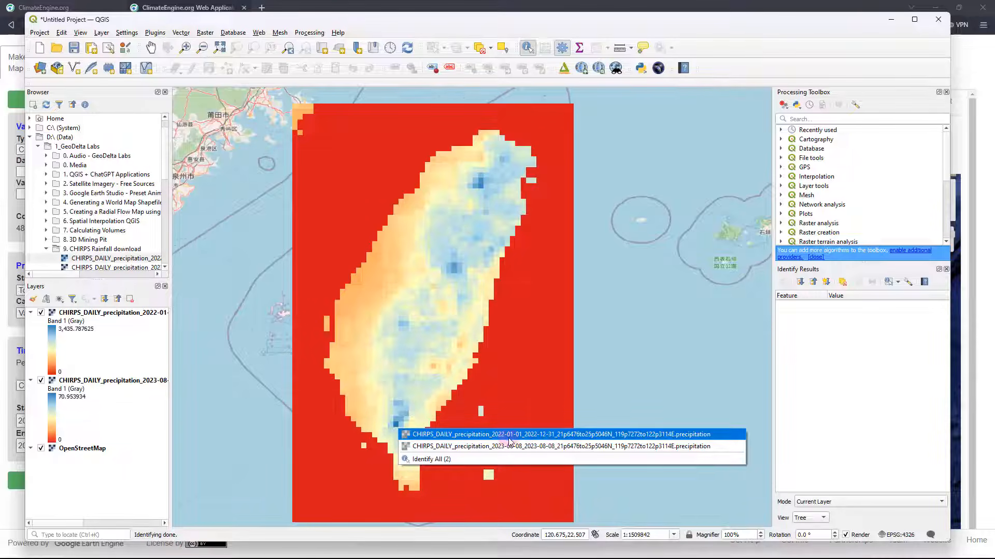
pyautogui.click(537, 435)
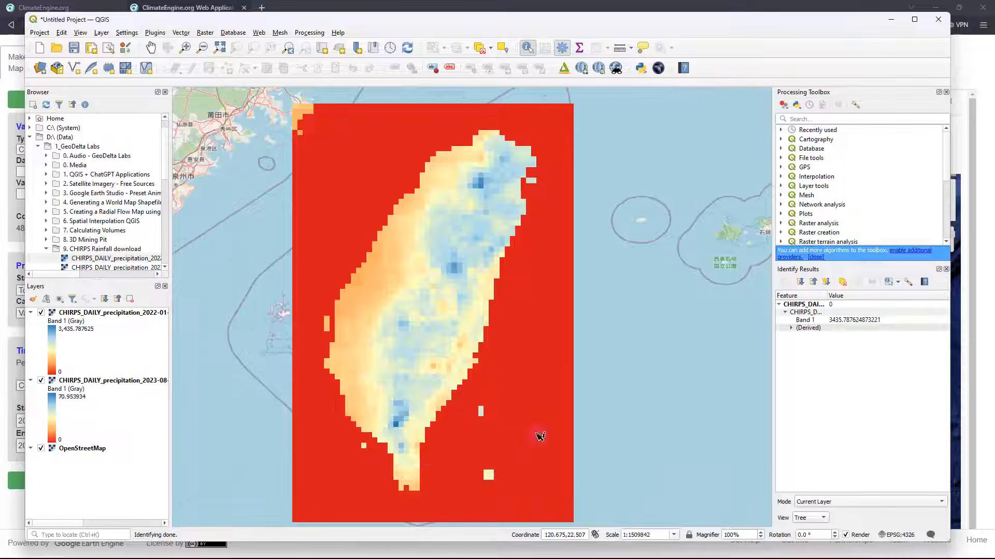
pyautogui.click(834, 321)
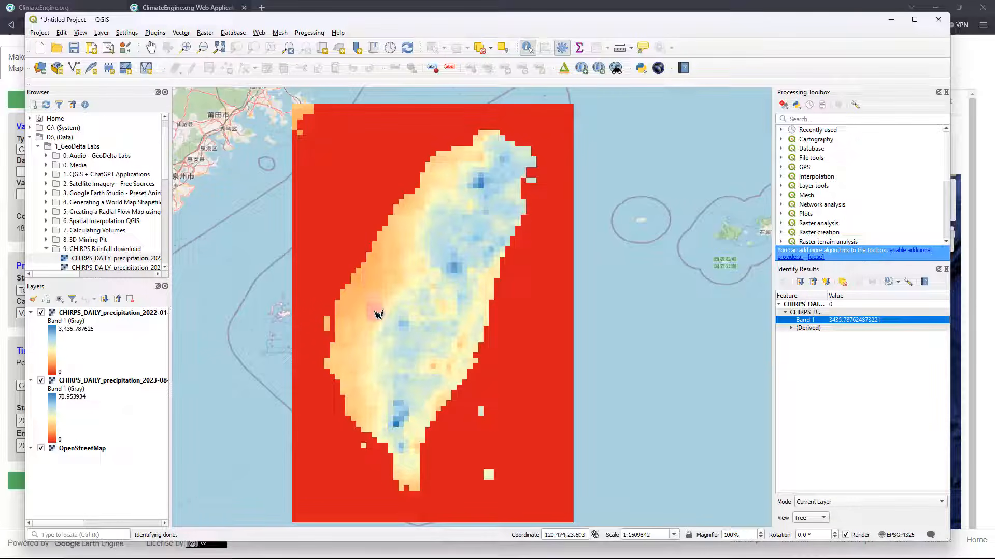
pyautogui.click(364, 277)
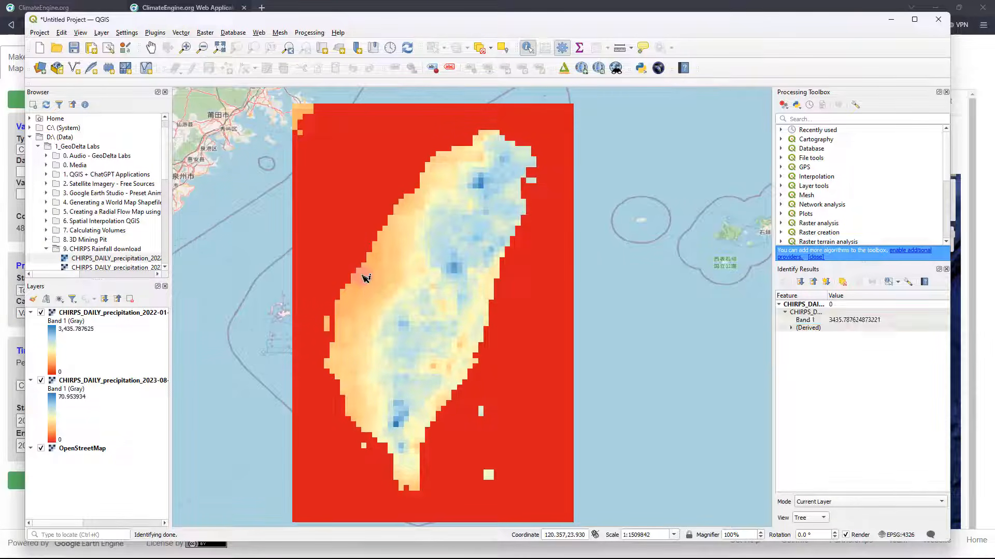
pyautogui.click(384, 285)
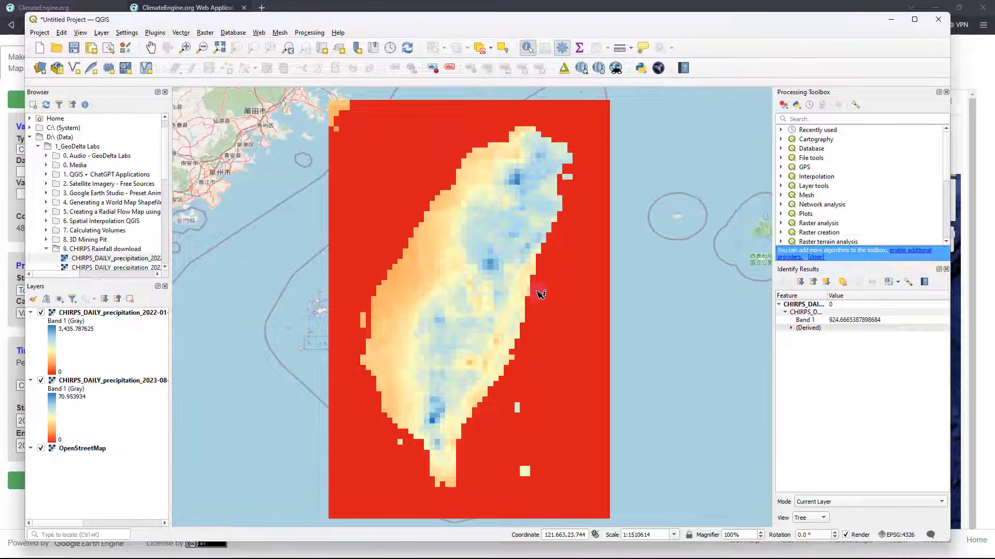
pyautogui.scroll(1, 456, 311)
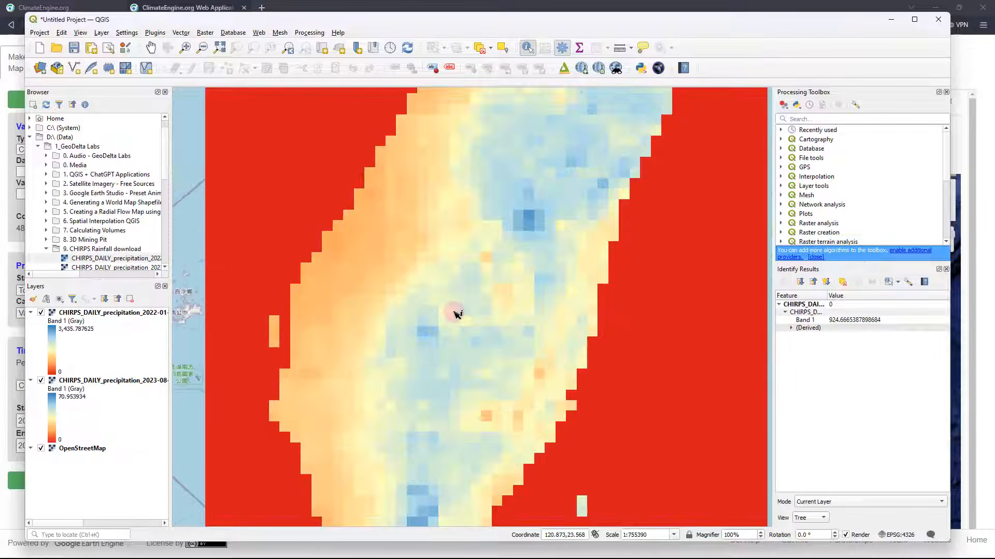
pyautogui.scroll(-1, 460, 309)
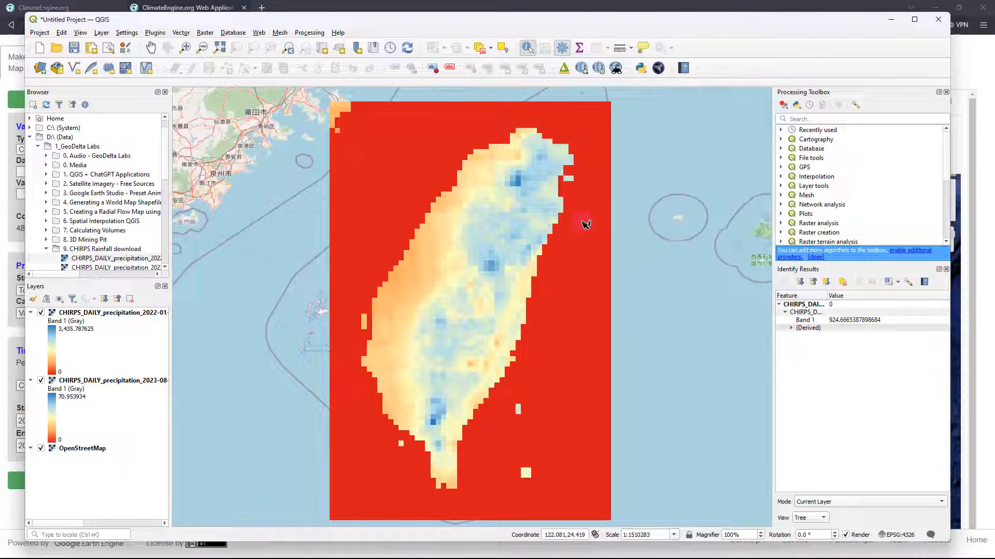
# Step: Switch to ClimateEngine.org in the browser, open the Make Graph settings and dismiss the point location pop-up
pyautogui.hotkey('alt', 'Tab')
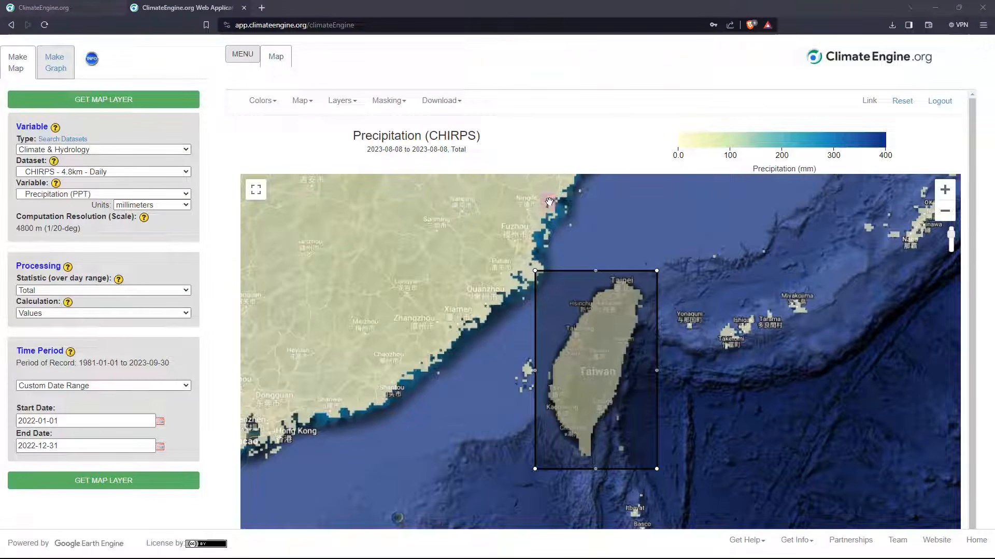
pyautogui.click(56, 70)
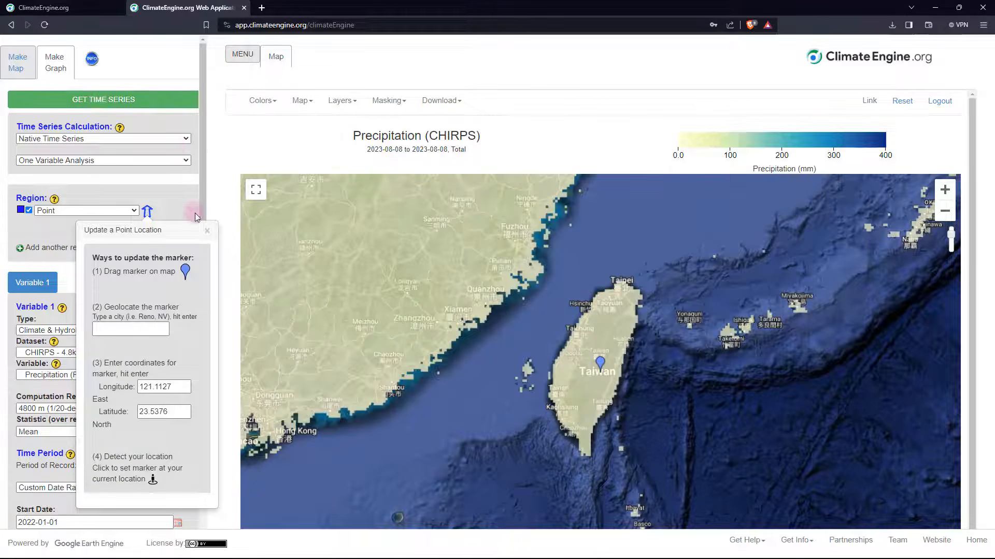
pyautogui.click(207, 231)
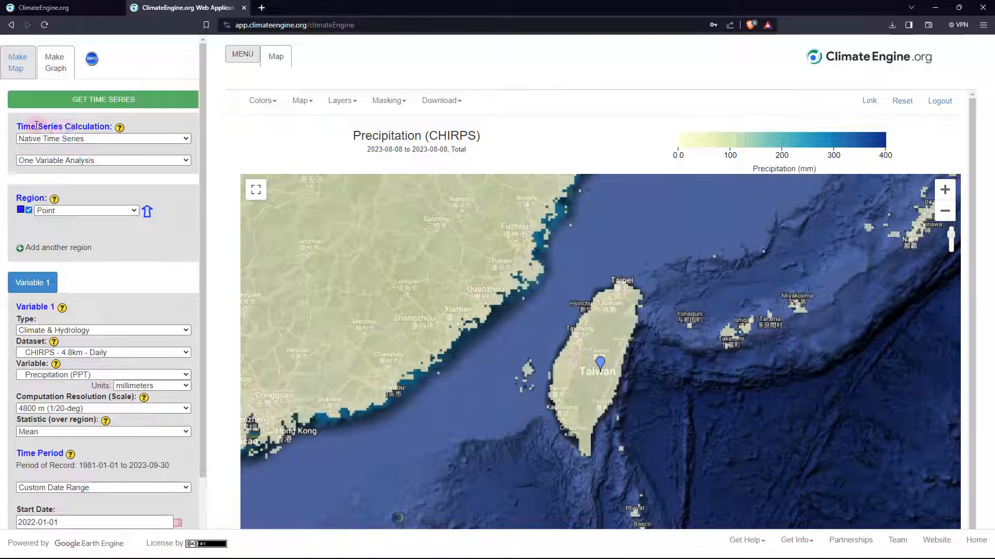
# Step: Choose Native Time Series as the time series calculation, with One Variable Analysis
pyautogui.click(95, 139)
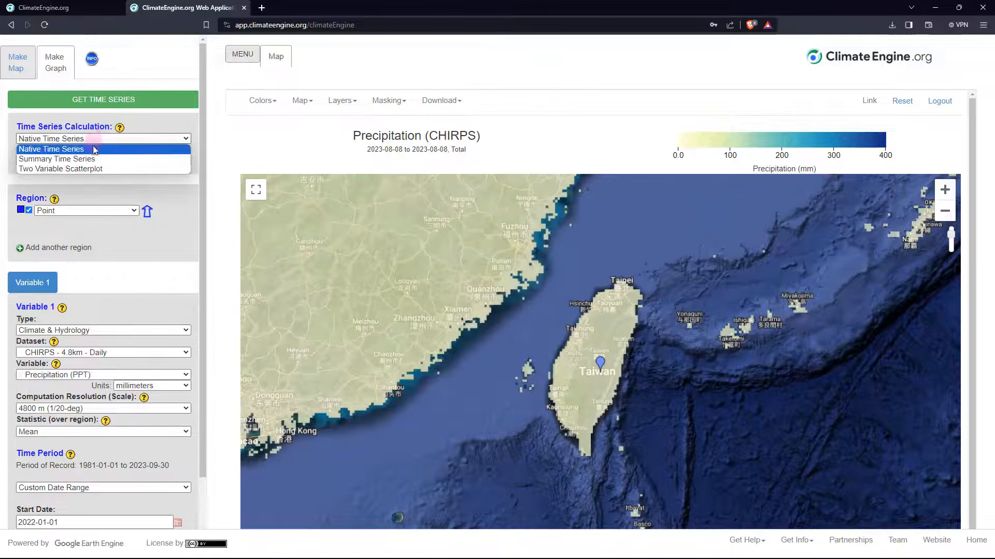
pyautogui.click(81, 149)
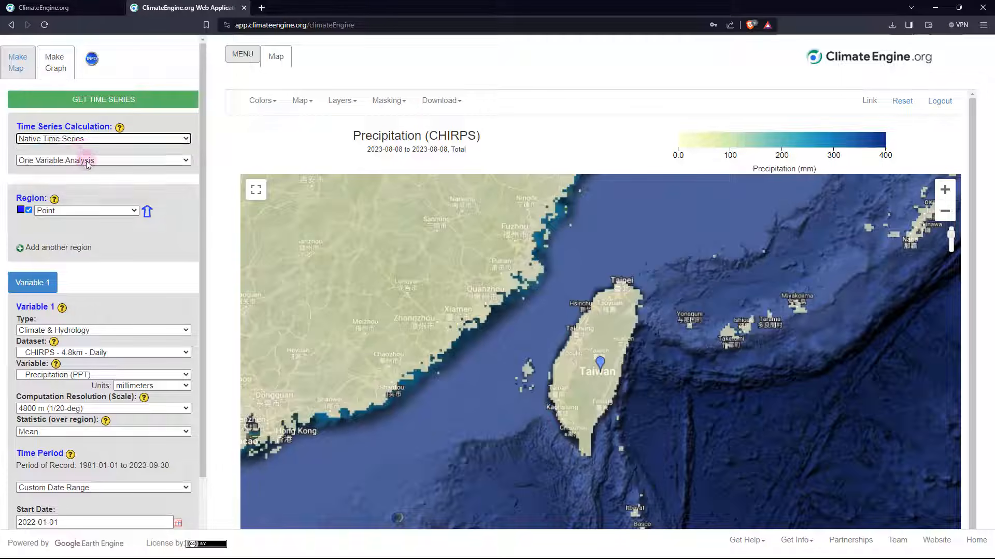
pyautogui.click(85, 160)
pyautogui.click(88, 172)
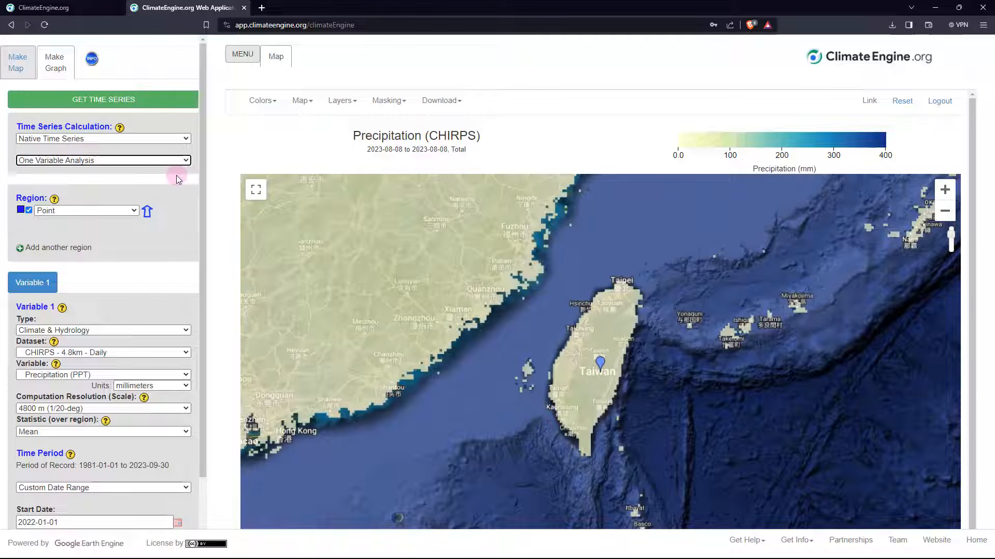
pyautogui.click(145, 160)
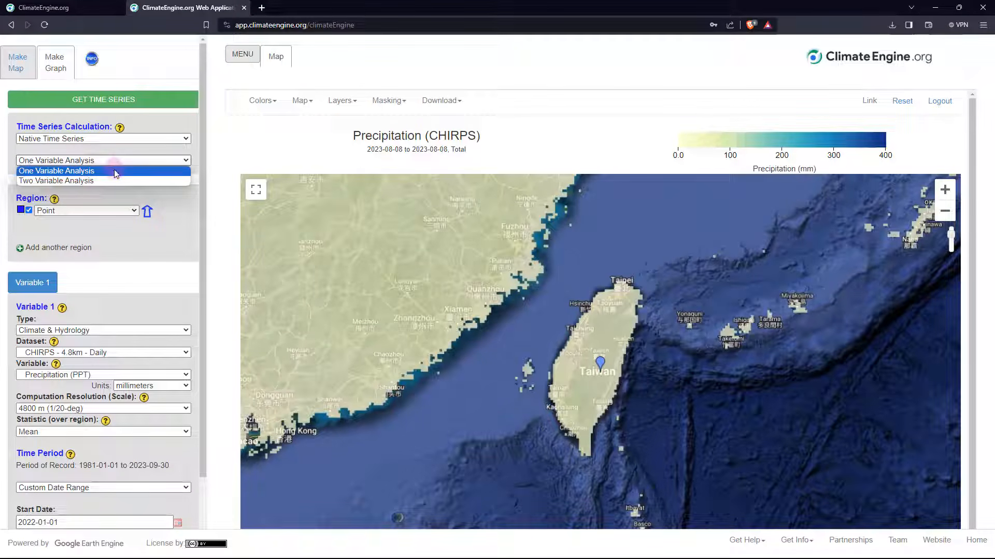
pyautogui.click(119, 170)
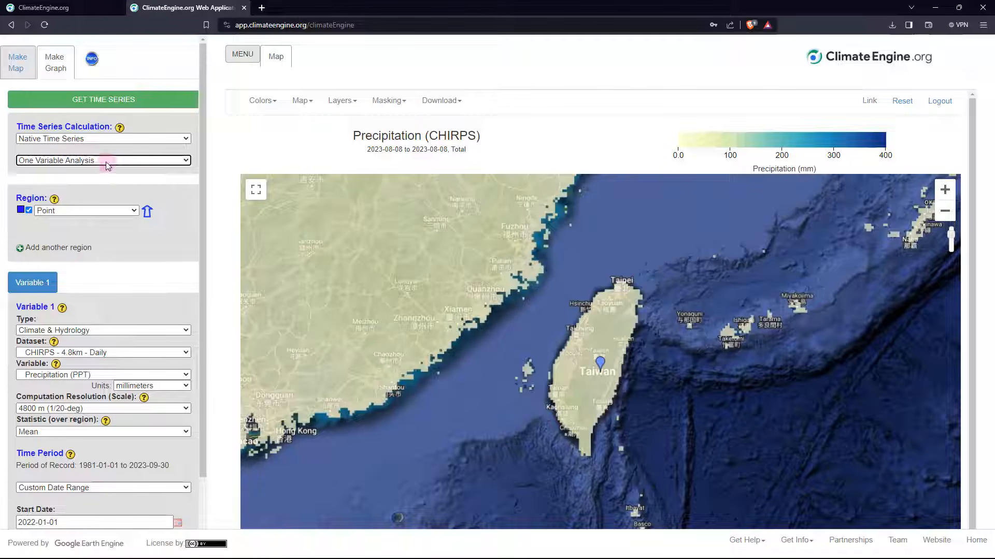
# Step: Keep Point as the region type and move the point marker to southwestern Taiwan, at about 120.60°E, 23.04°N
pyautogui.click(57, 212)
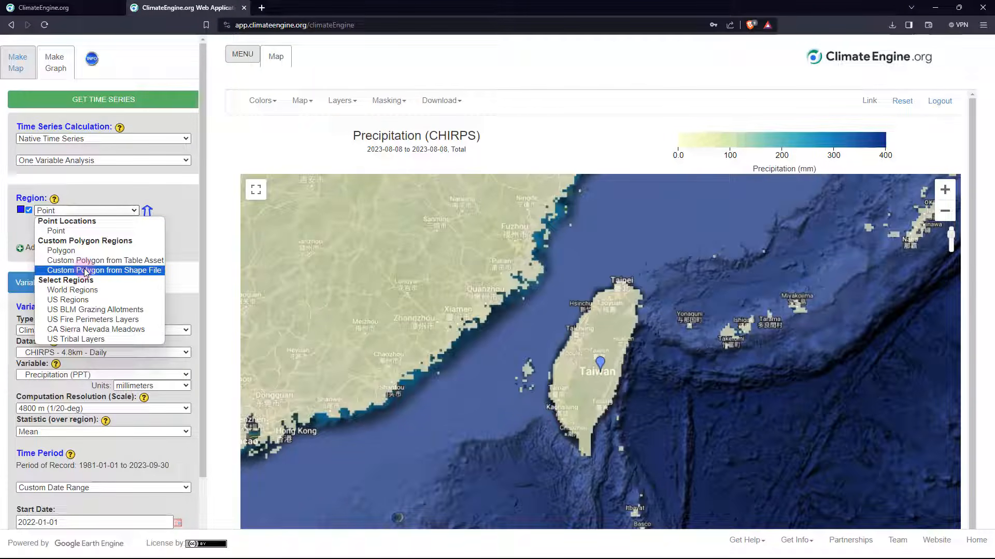
pyautogui.click(73, 236)
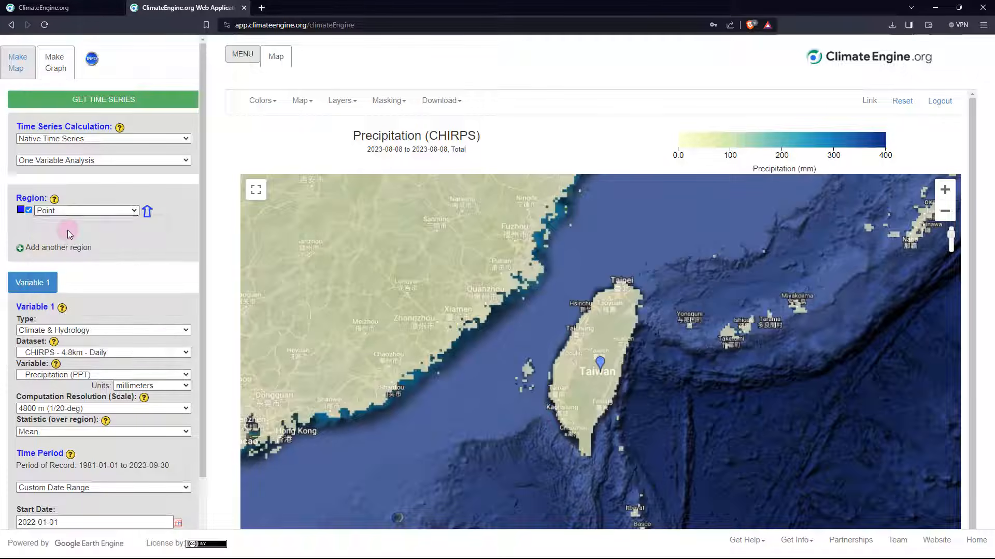
pyautogui.click(147, 212)
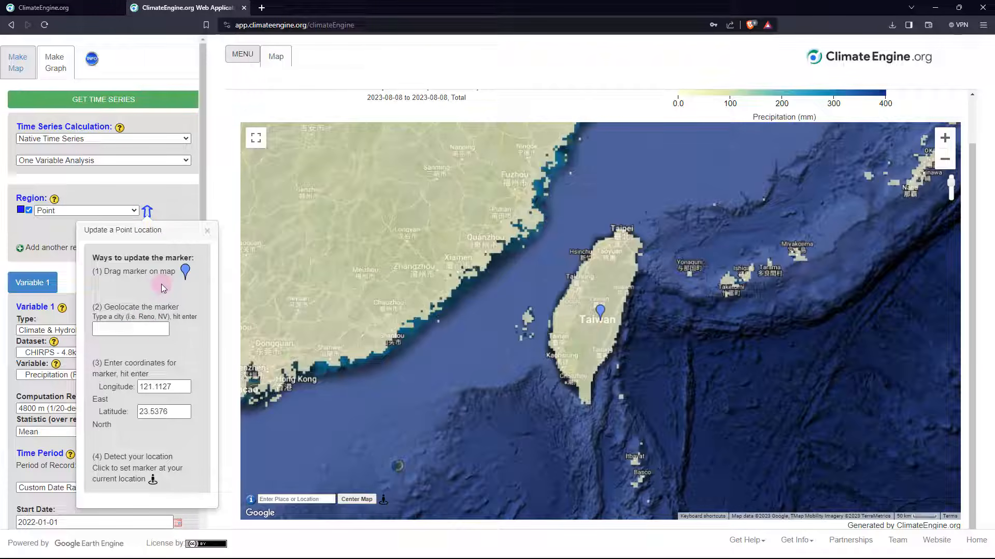
pyautogui.doubleClick(160, 387)
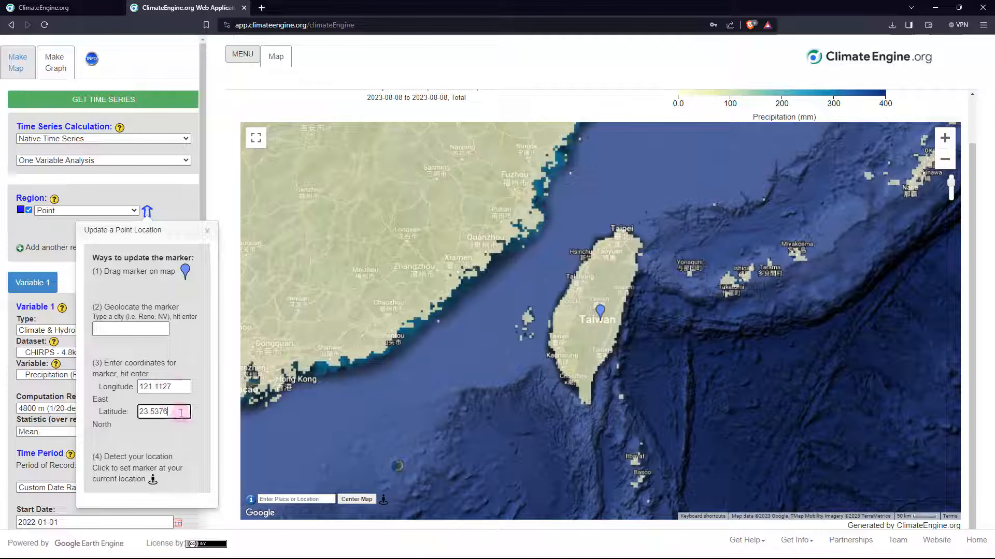
pyautogui.click(132, 329)
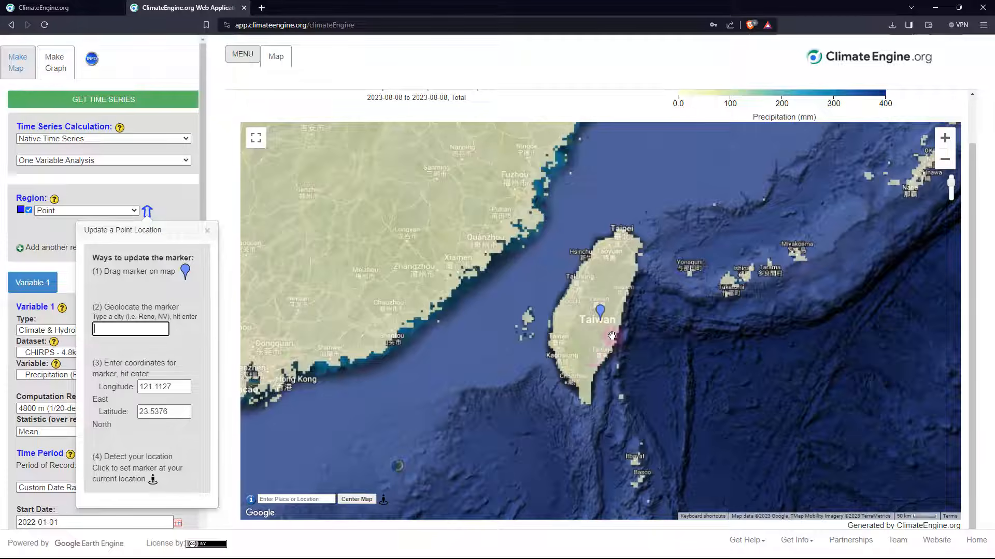
pyautogui.scroll(-1, 546, 320)
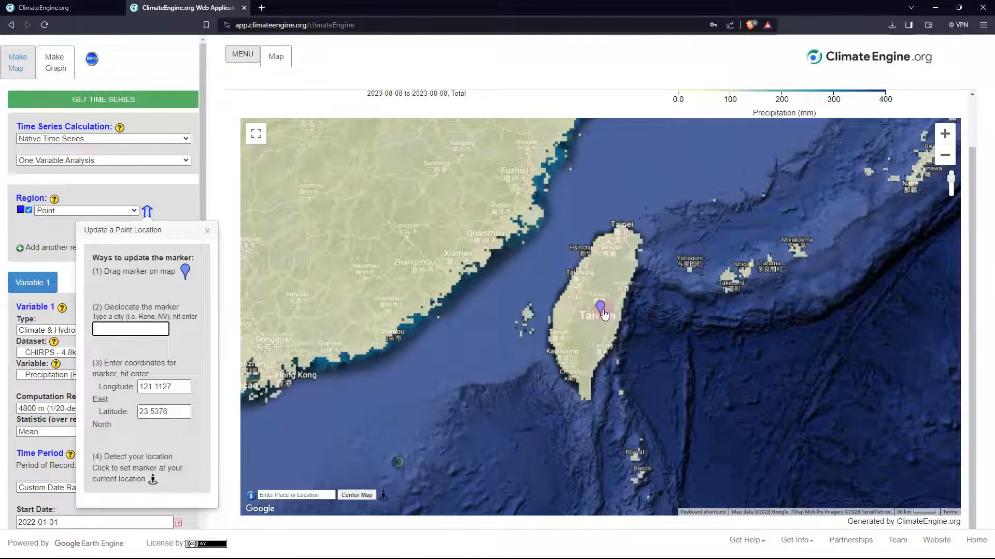
pyautogui.moveTo(601, 311)
pyautogui.mouseDown()
pyautogui.moveTo(578, 310)
pyautogui.moveTo(592, 316)
pyautogui.moveTo(595, 302)
pyautogui.moveTo(566, 314)
pyautogui.moveTo(548, 366)
pyautogui.mouseUp()
pyautogui.scroll(1, 595, 324)
pyautogui.scroll(1, 596, 324)
pyautogui.scroll(-1, 596, 324)
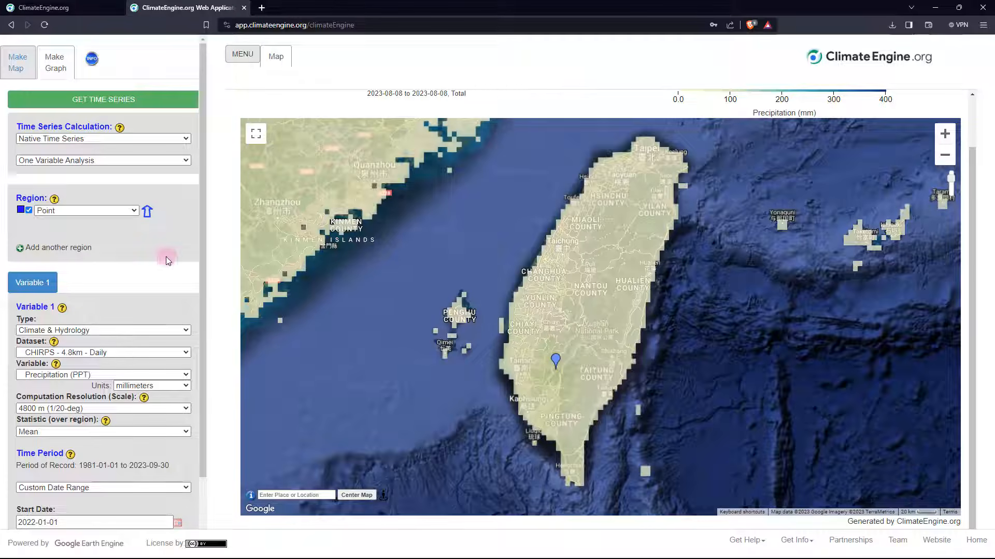
# Step: Keep Precipitation (PPT) as the graph variable and choose Mean as the statistic over region
pyautogui.scroll(-2, 168, 260)
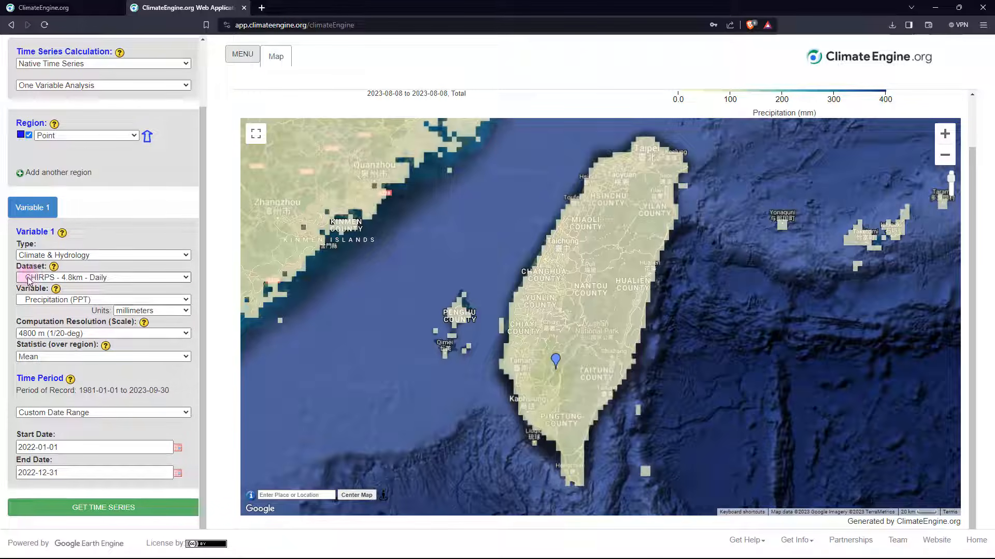
pyautogui.click(67, 302)
pyautogui.click(56, 318)
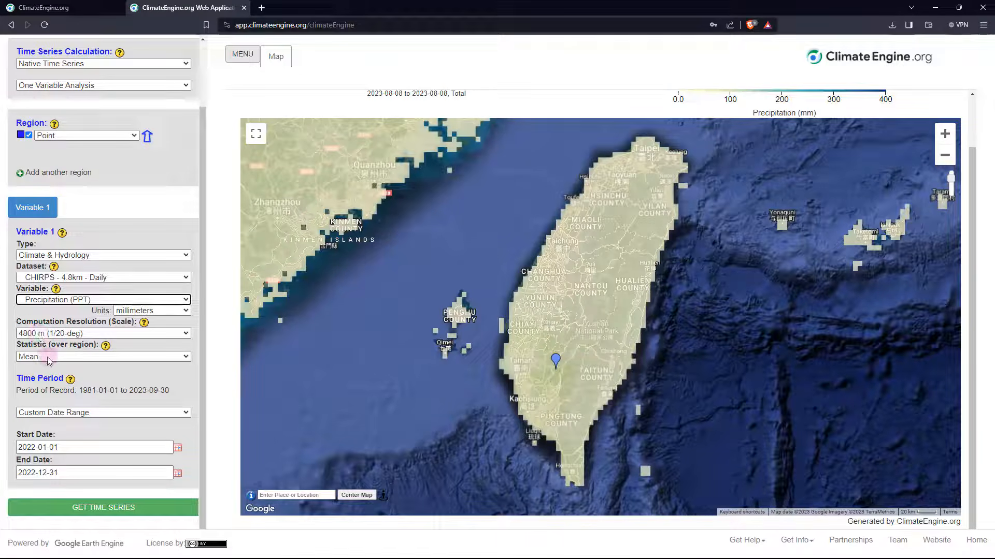
pyautogui.click(118, 355)
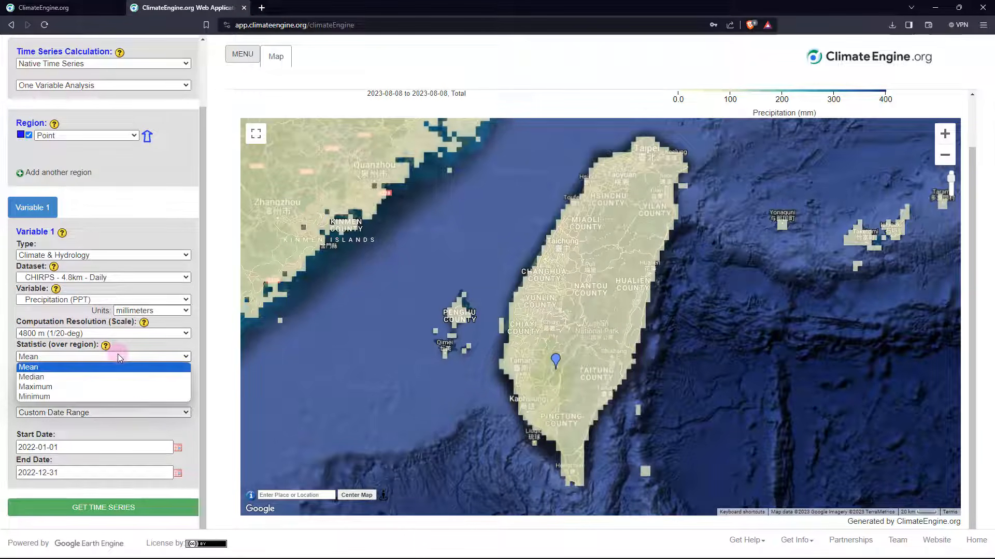
pyautogui.click(114, 356)
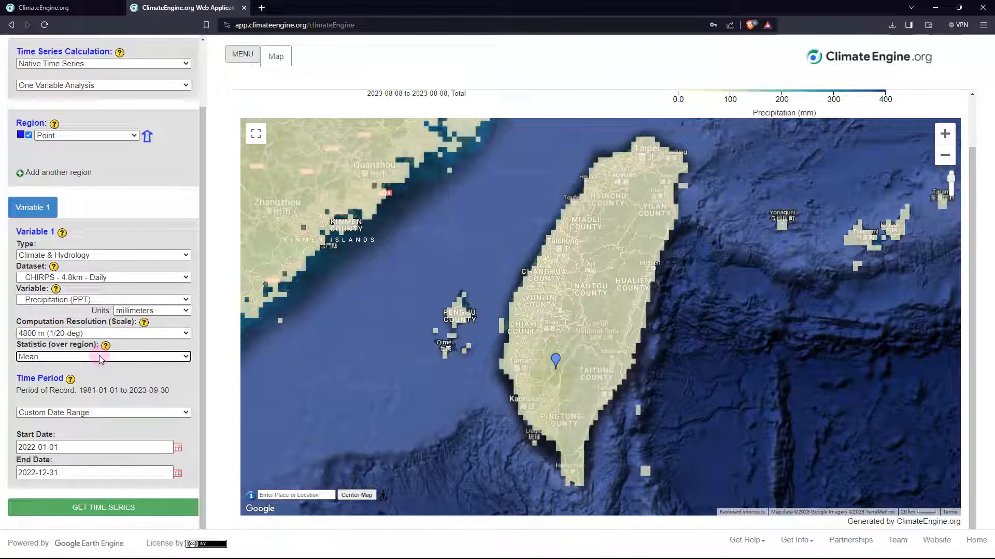
pyautogui.moveTo(93, 345); pyautogui.dragTo(53, 345)
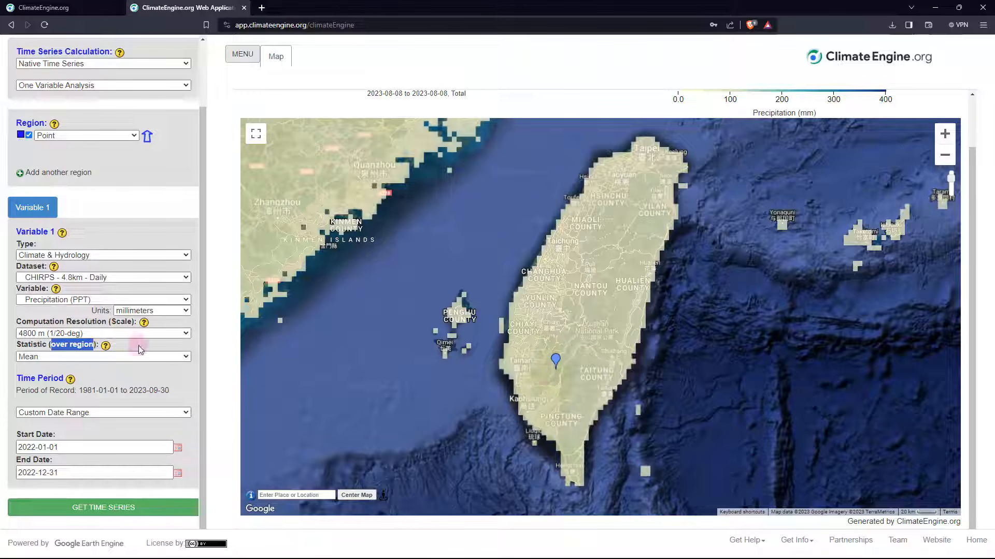
pyautogui.click(89, 357)
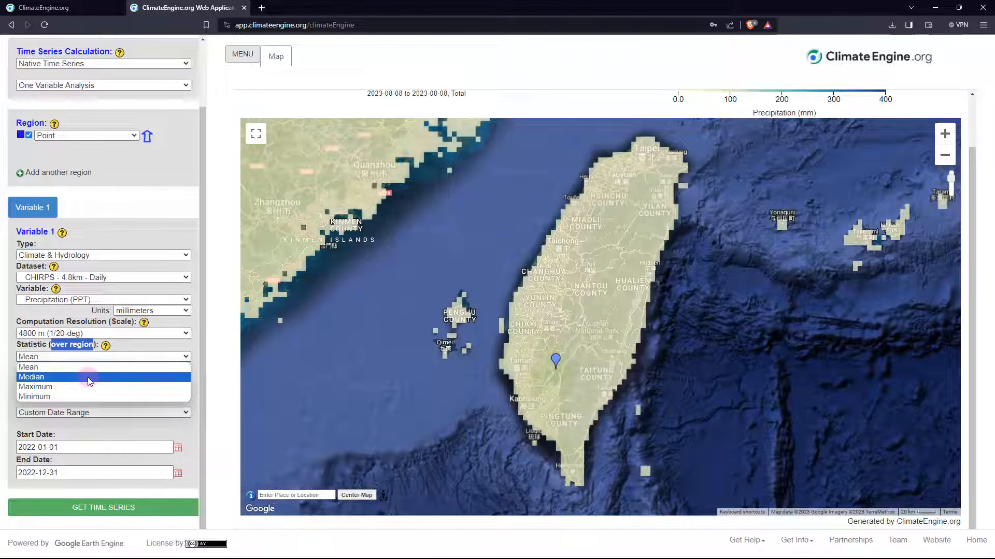
pyautogui.click(120, 346)
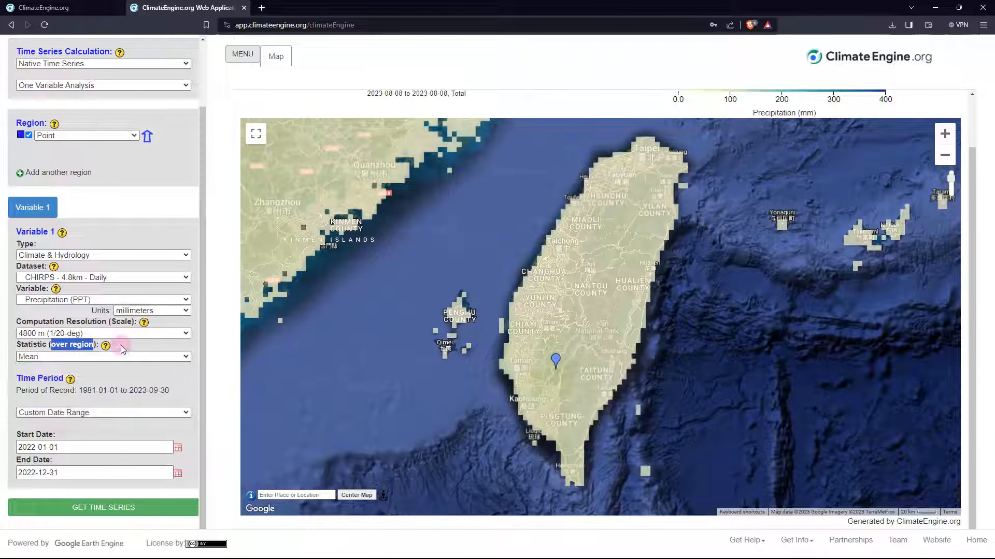
pyautogui.click(120, 345)
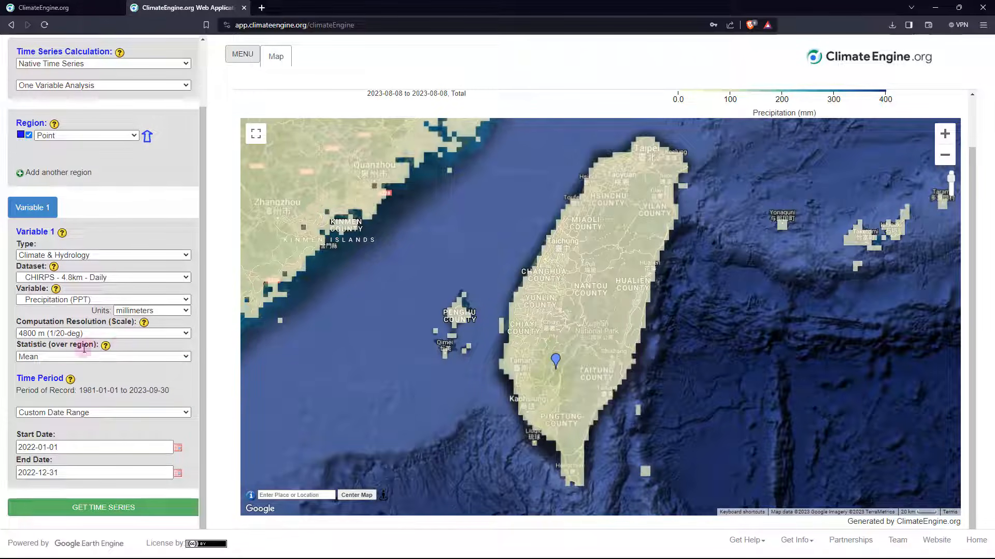
pyautogui.click(70, 361)
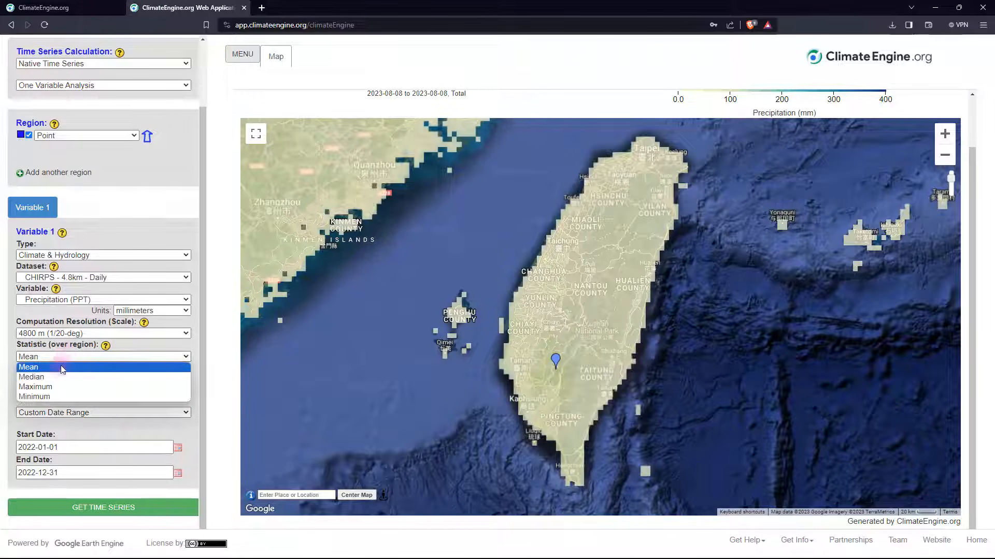
pyautogui.click(62, 370)
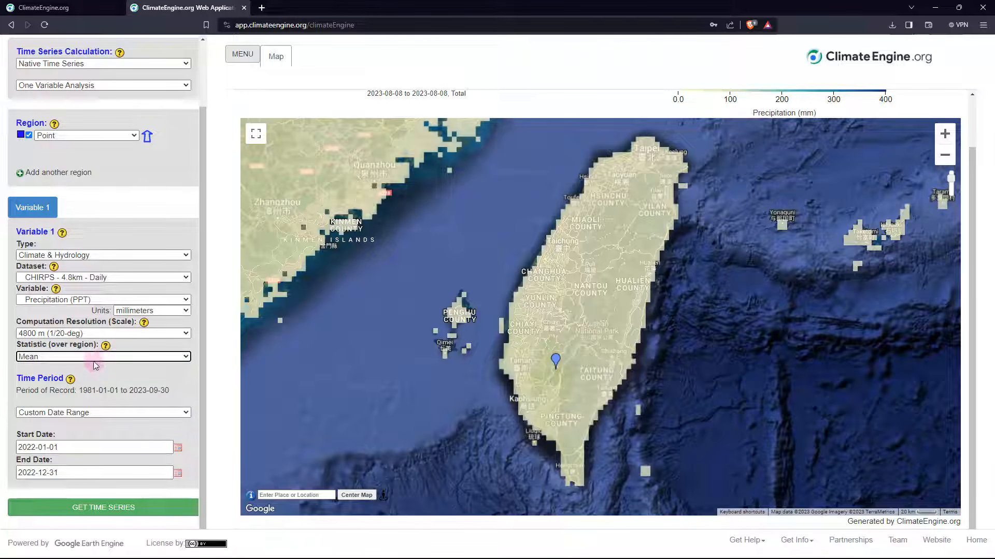
# Step: Check the statistic over day range in the Make Map settings for comparison and return to the Make Graph settings
pyautogui.scroll(2, 95, 365)
pyautogui.click(17, 61)
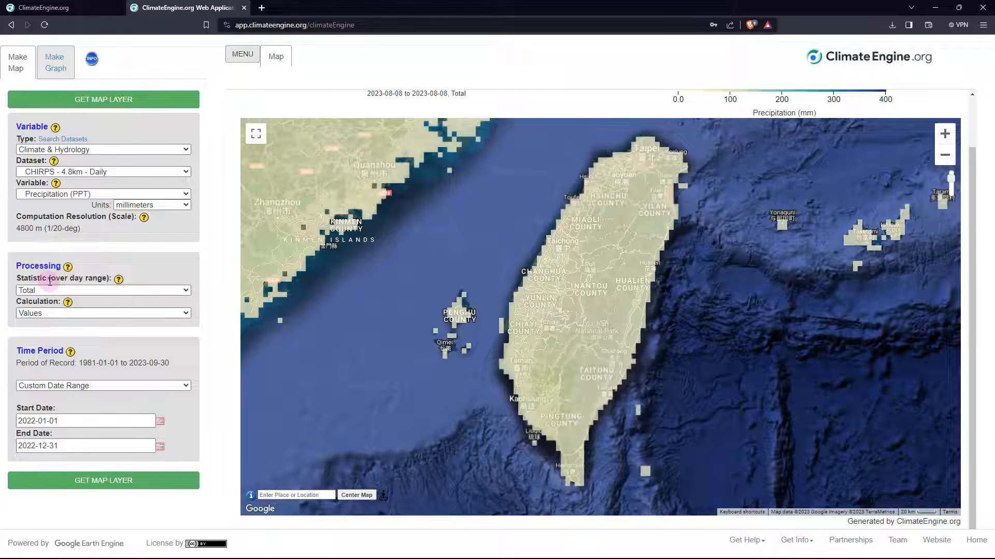
pyautogui.moveTo(52, 278); pyautogui.dragTo(107, 278)
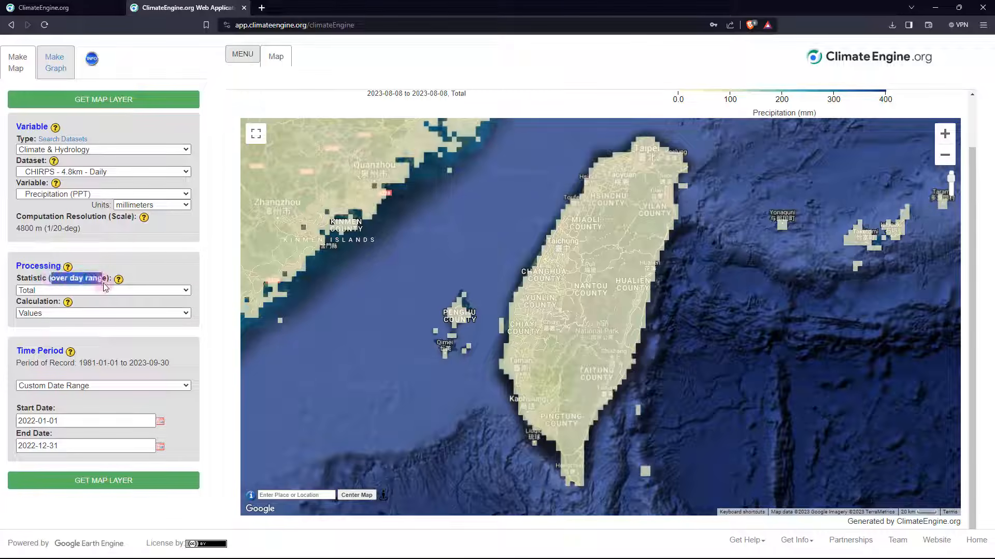
pyautogui.click(57, 61)
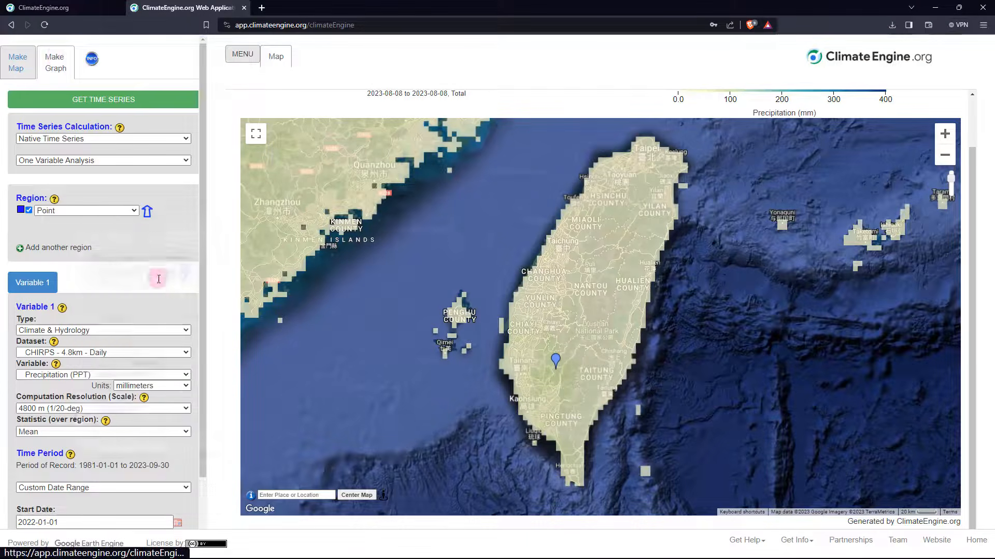
# Step: Generate the point's CHIRPS daily precipitation time series for the custom date range 2022-01-01 to 2022-12-31
pyautogui.click(205, 237)
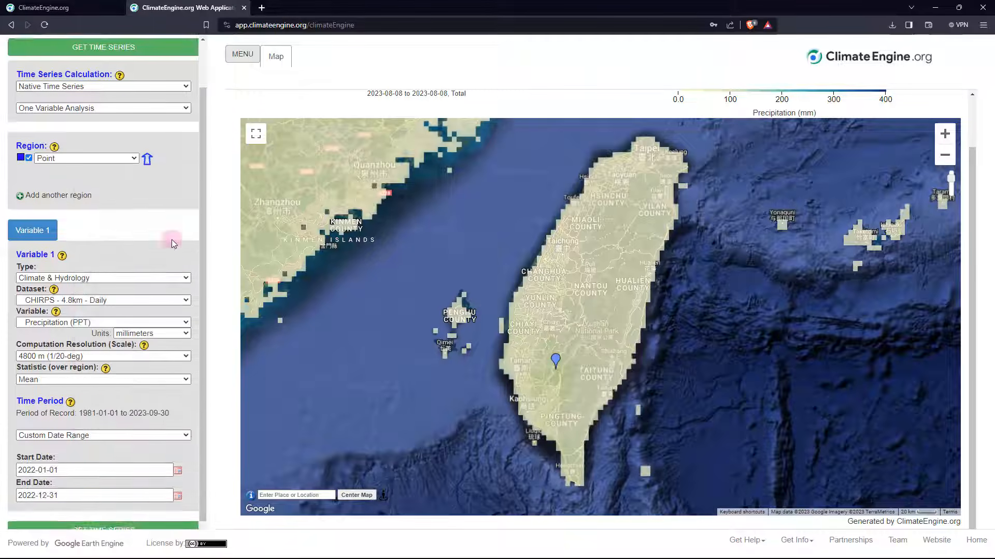
pyautogui.scroll(-2, 172, 239)
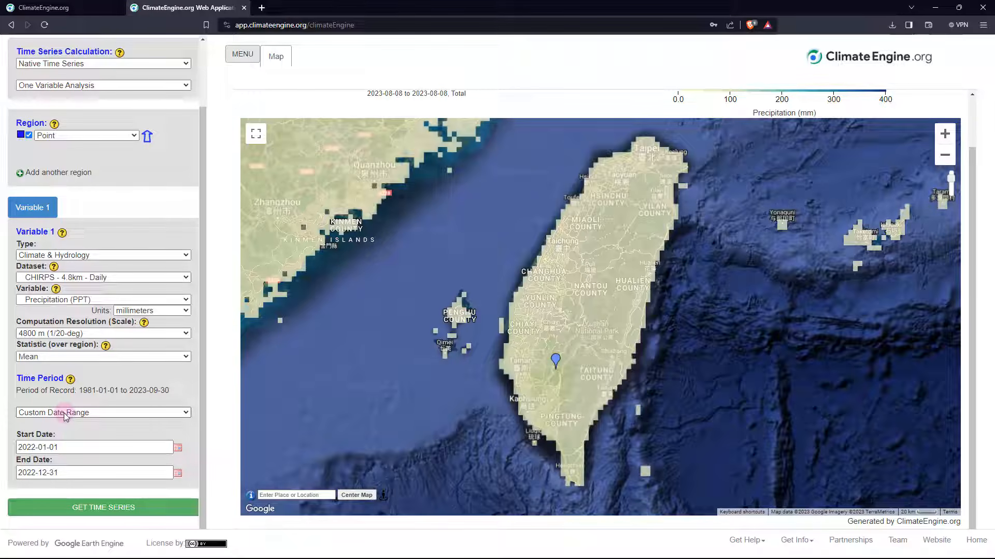
pyautogui.click(18, 446)
pyautogui.click(60, 449)
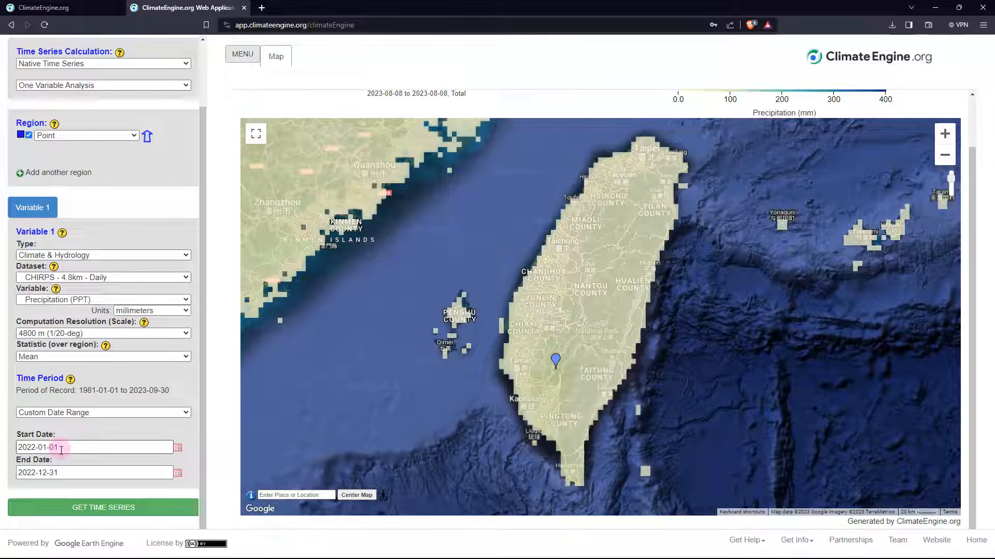
pyautogui.moveTo(64, 472); pyautogui.dragTo(8, 472)
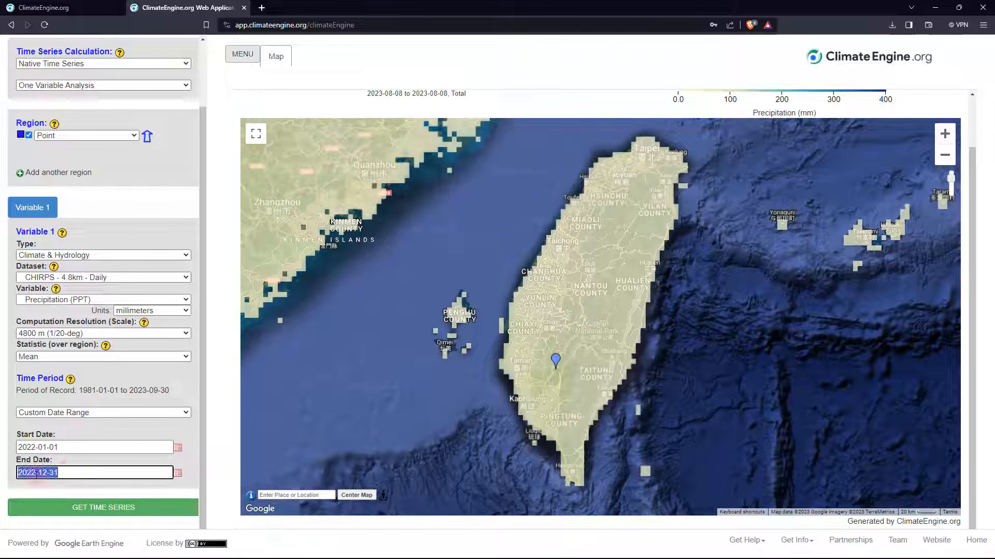
pyautogui.click(105, 509)
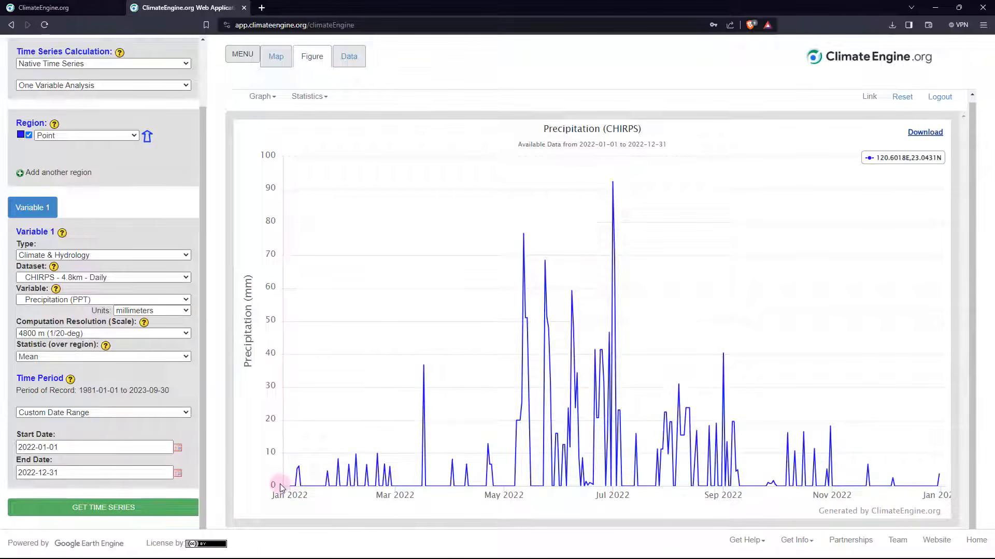
# Step: Examine the point's daily rainfall on the graph and in the dated data listing, including the value for 2022-04-22
pyautogui.moveTo(299, 467)
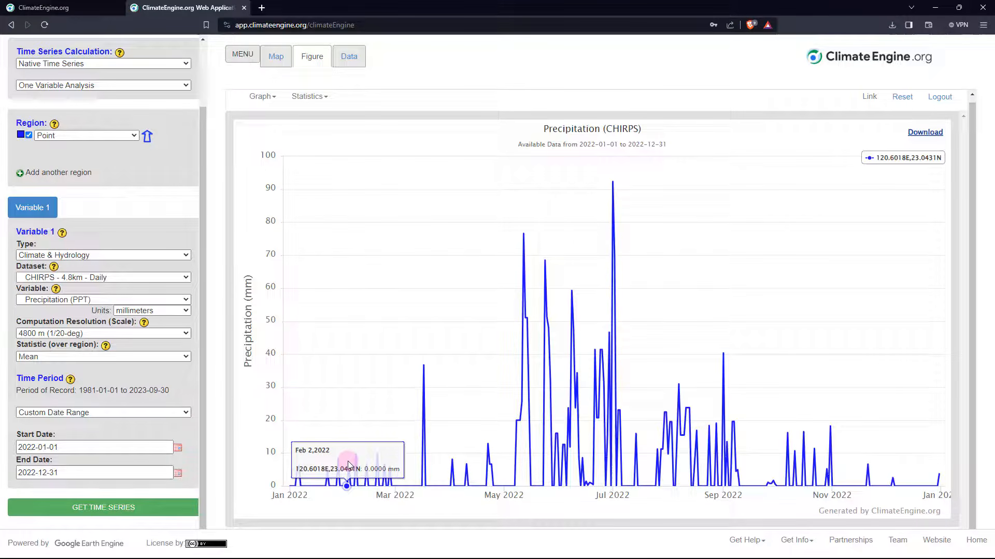
pyautogui.click(349, 58)
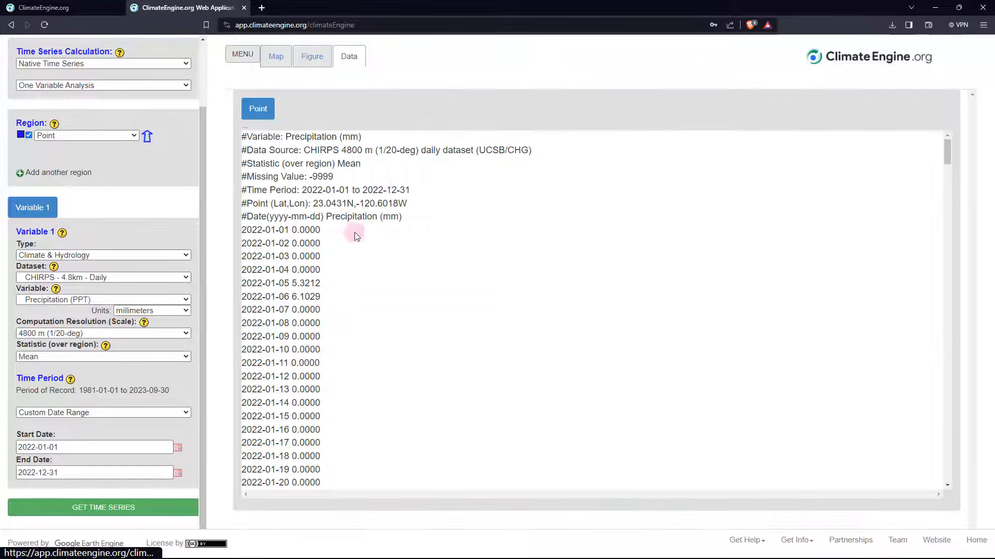
pyautogui.scroll(-10, 305, 321)
pyautogui.scroll(-15, 306, 321)
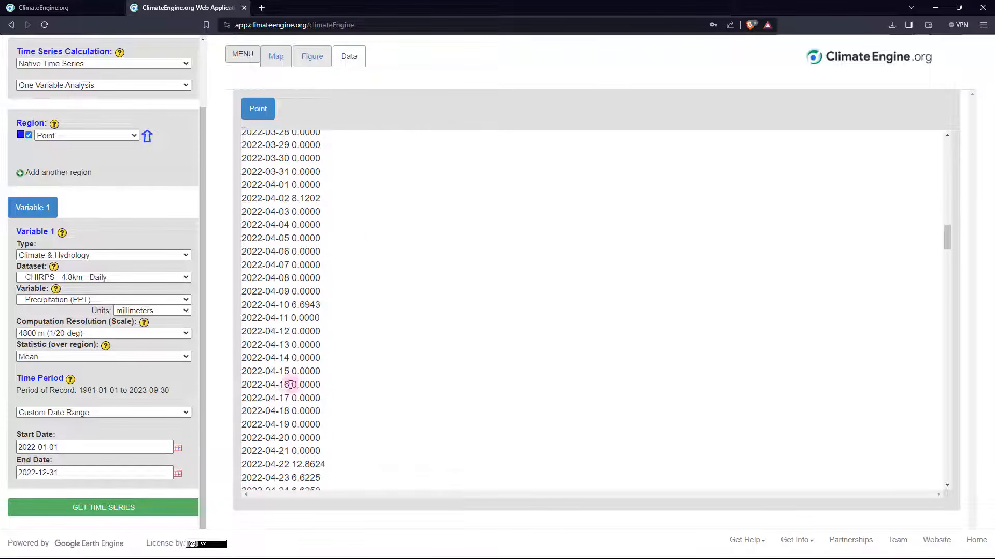
pyautogui.doubleClick(314, 361)
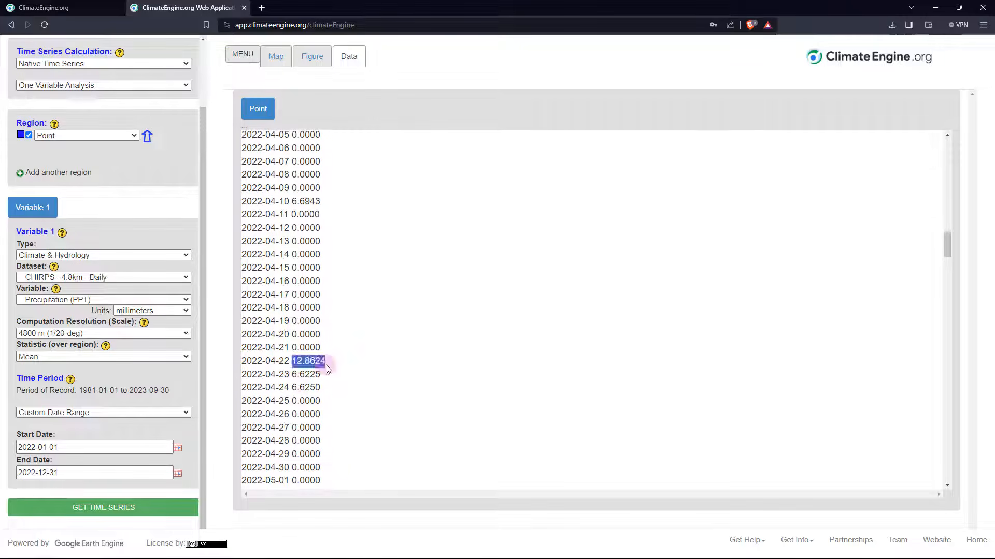
pyautogui.scroll(-6, 317, 394)
# Step: Download the precipitation time series from the figure as a CSV file and return to the map view
pyautogui.click(312, 56)
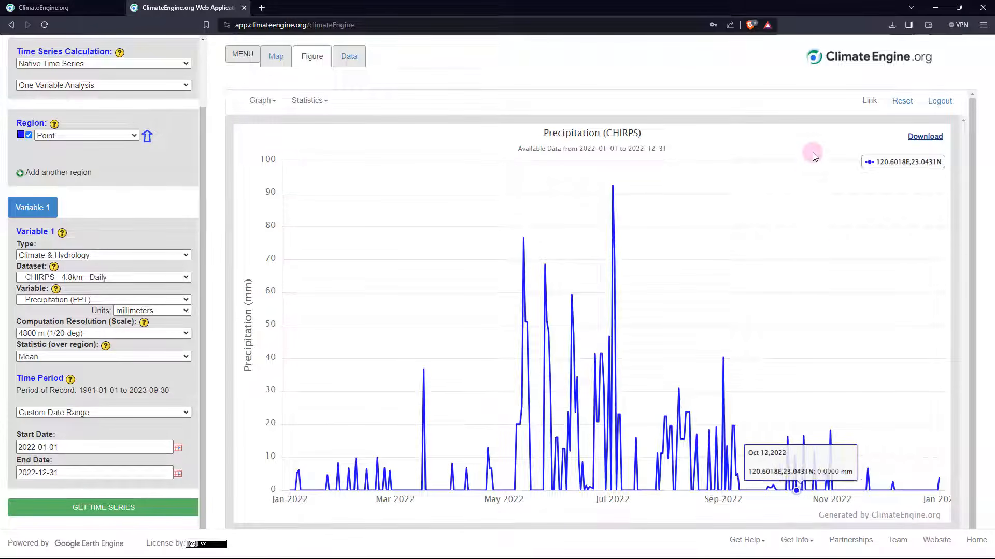
pyautogui.click(922, 138)
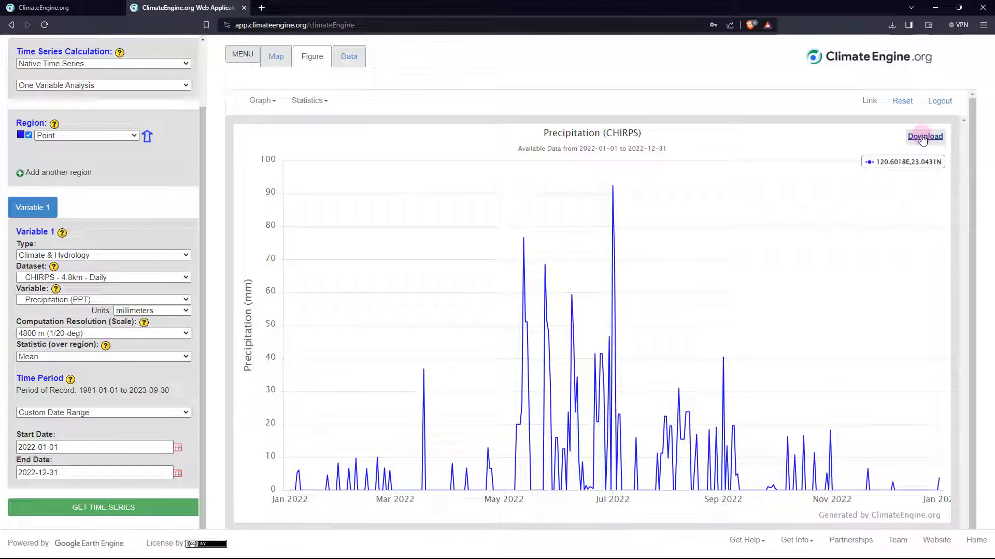
pyautogui.click(922, 138)
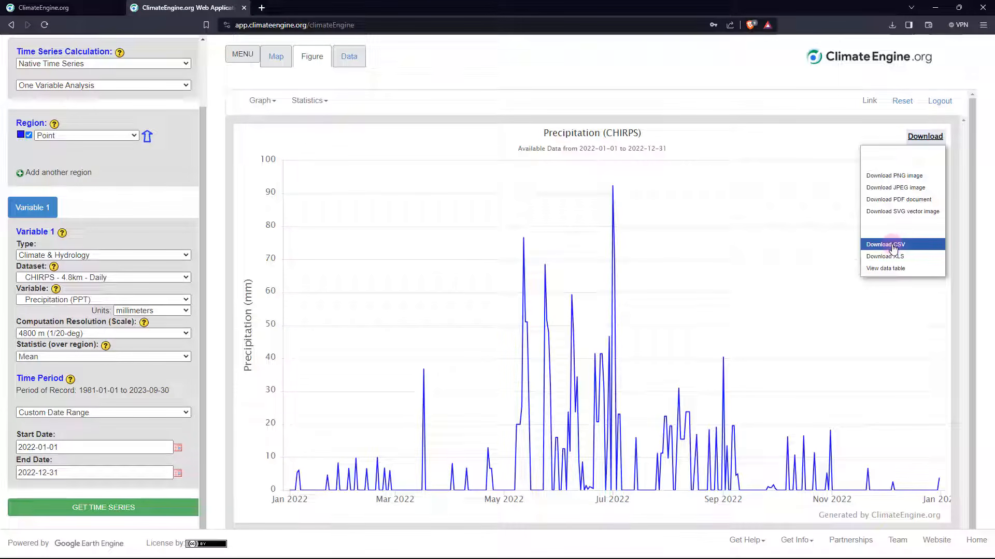
pyautogui.click(893, 246)
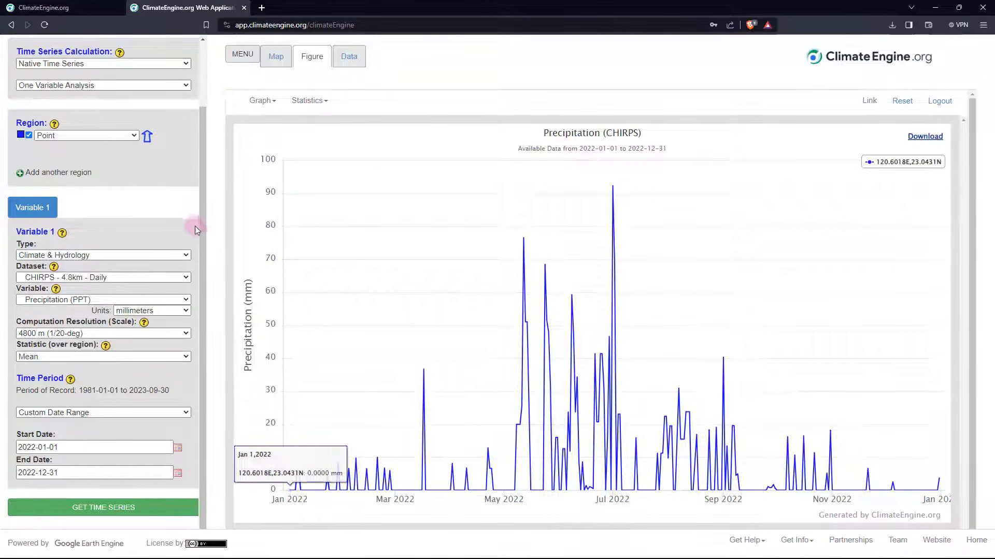
pyautogui.scroll(3, 194, 225)
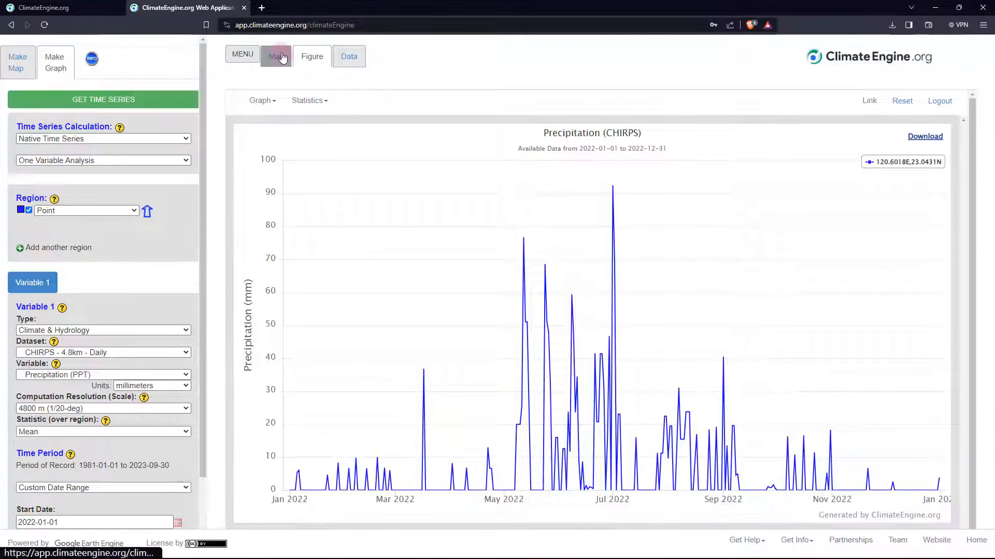
pyautogui.click(279, 57)
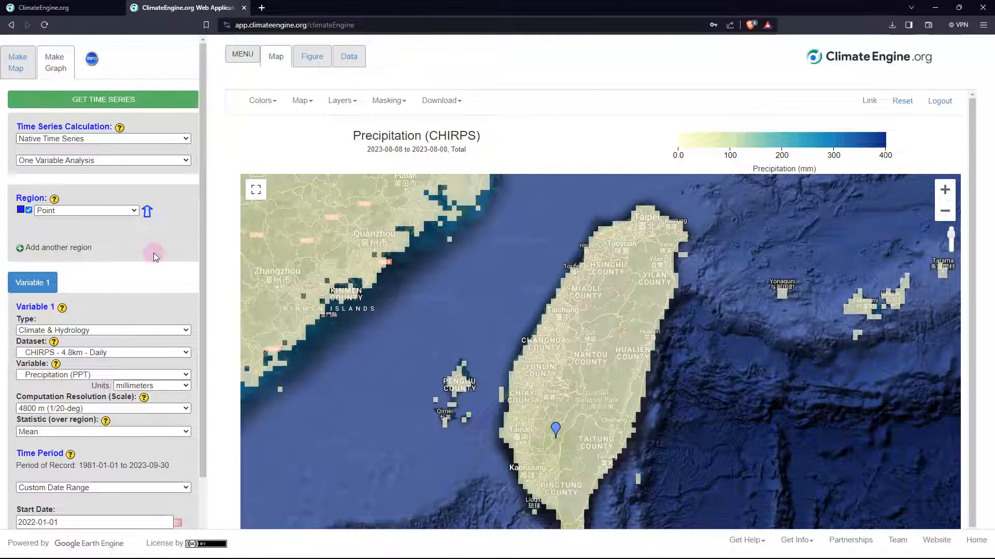
# Step: Read the shapefile upload instructions for the Custom Polygon from Shape File region type and close them
pyautogui.click(133, 210)
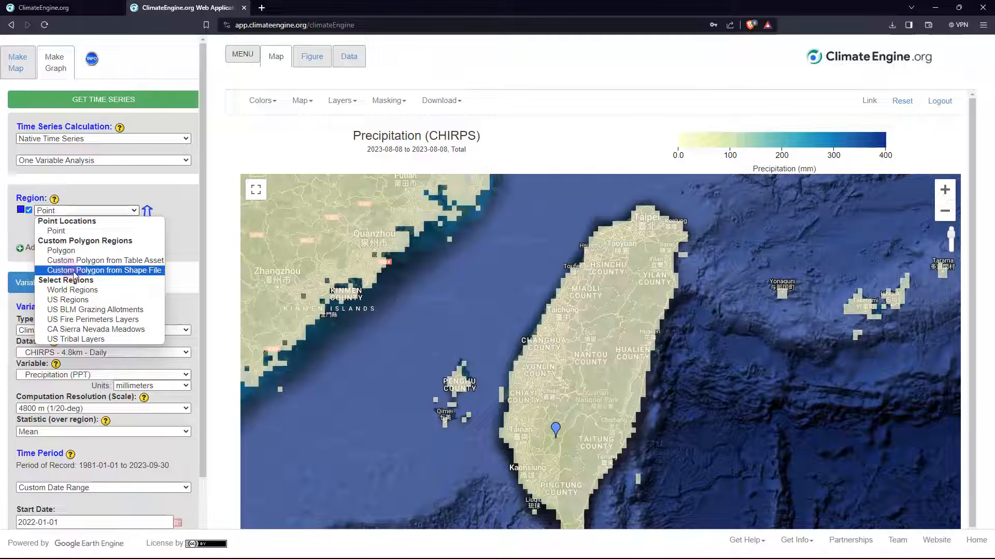
pyautogui.click(95, 271)
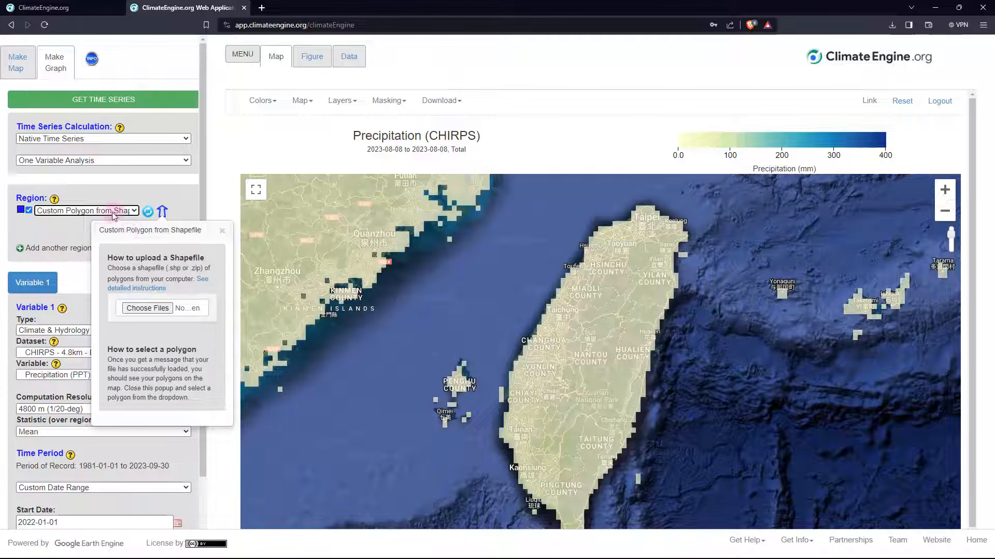
pyautogui.click(109, 259)
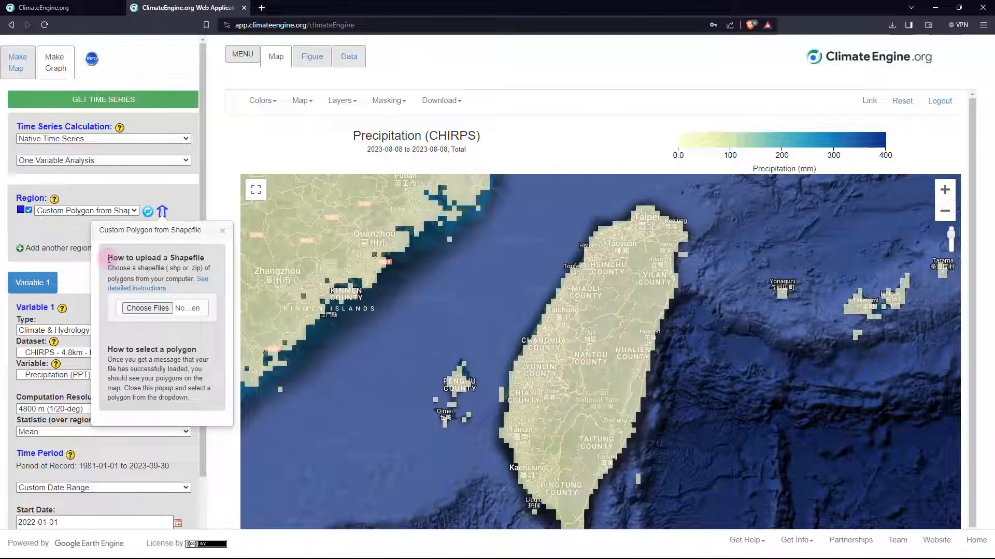
pyautogui.moveTo(109, 259); pyautogui.dragTo(200, 261)
pyautogui.moveTo(107, 269); pyautogui.dragTo(136, 278)
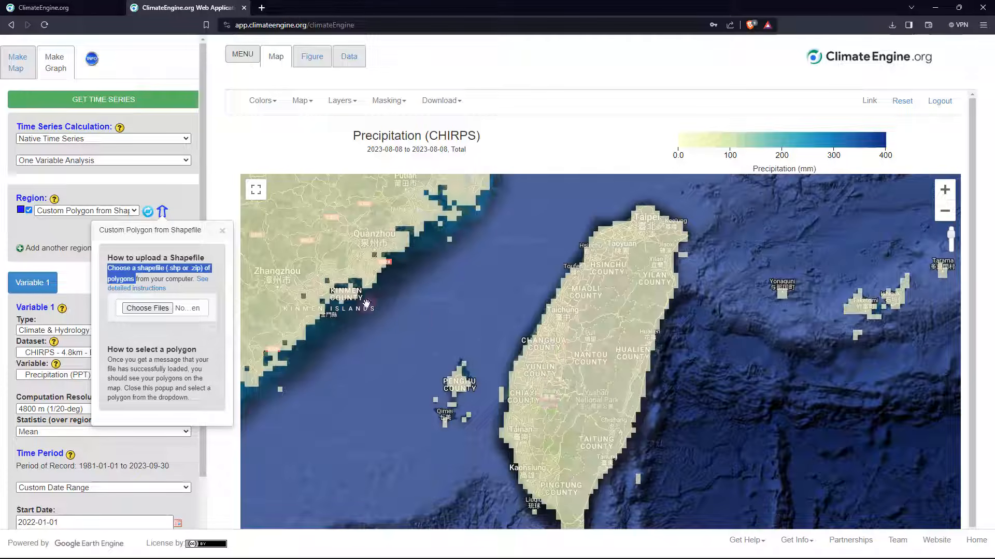
pyautogui.click(224, 233)
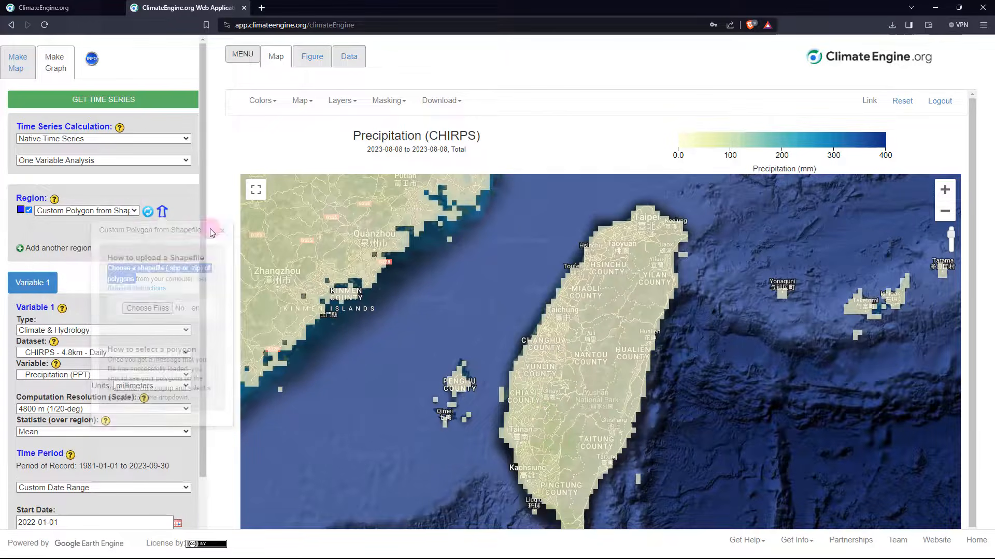
# Step: Set the time series region type to Polygon and review the instructions for drawing a polygon
pyautogui.click(133, 210)
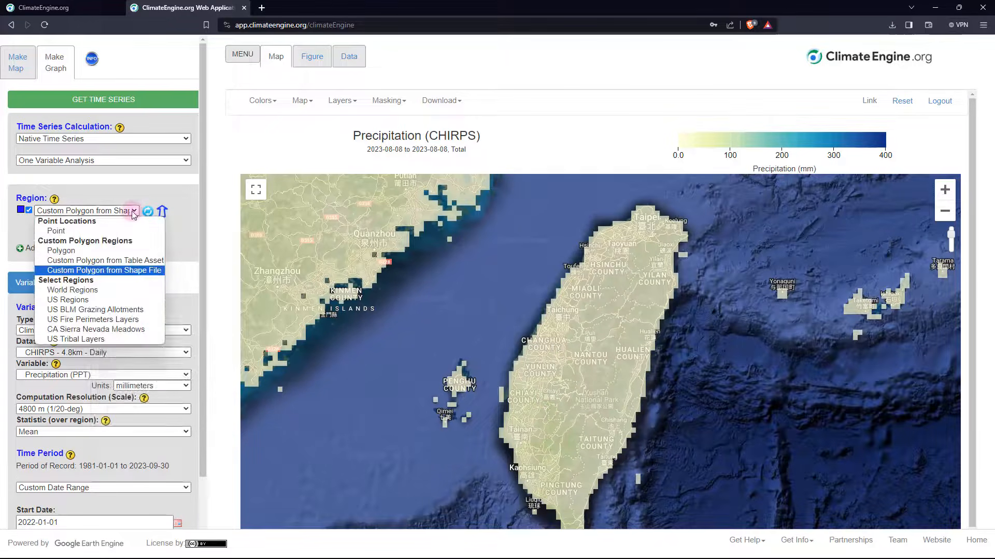
pyautogui.click(75, 254)
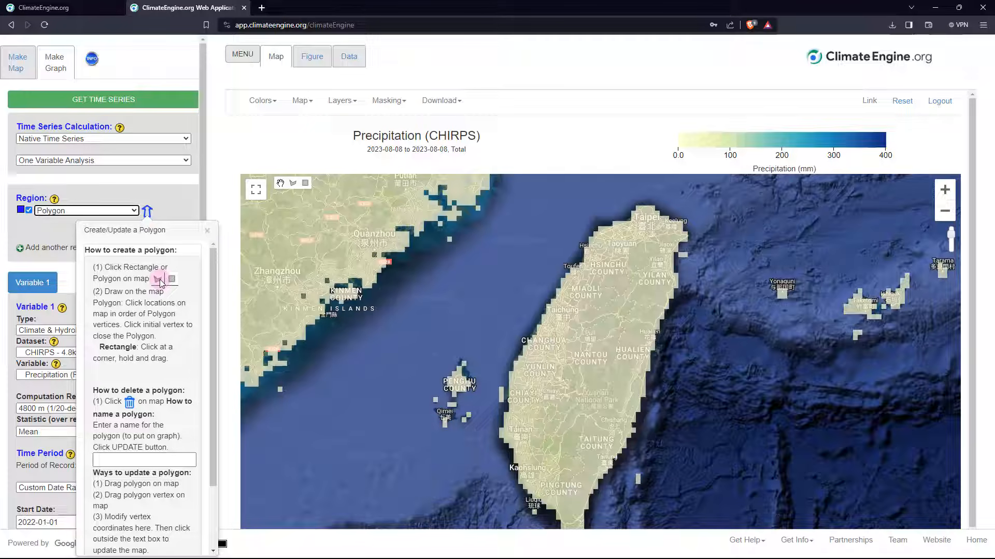
pyautogui.moveTo(92, 266); pyautogui.dragTo(176, 356)
pyautogui.click(179, 310)
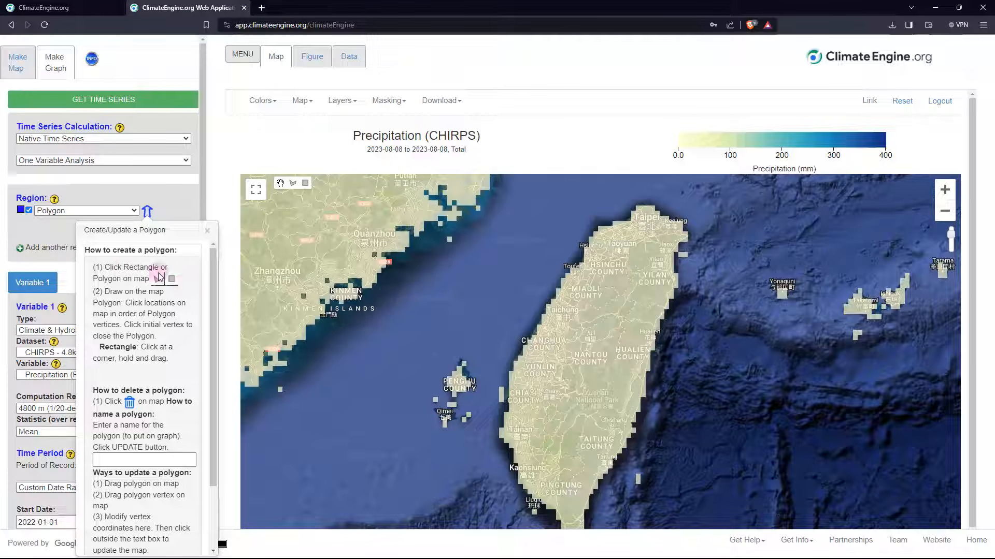
# Step: Draw a closed, irregular multi-vertex polygon over the mountainous area east of Tainan, between Tainan and Taitung County
pyautogui.scroll(-1, 563, 418)
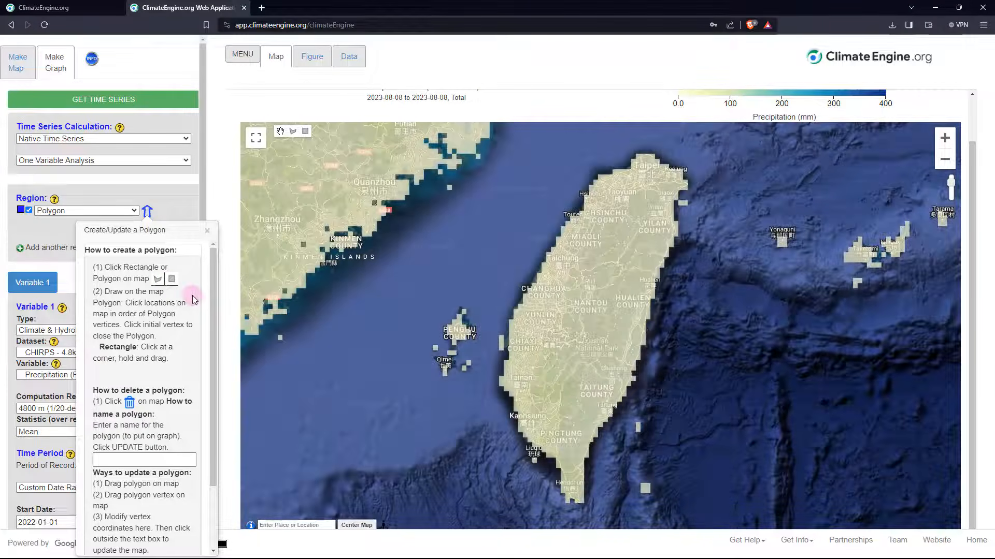
pyautogui.click(294, 134)
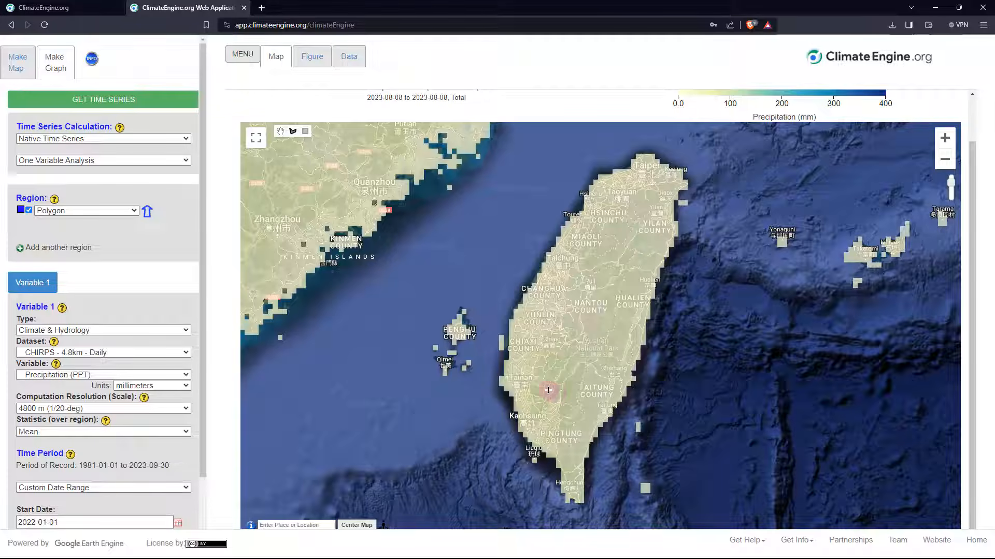
pyautogui.scroll(2, 552, 389)
pyautogui.scroll(1, 575, 397)
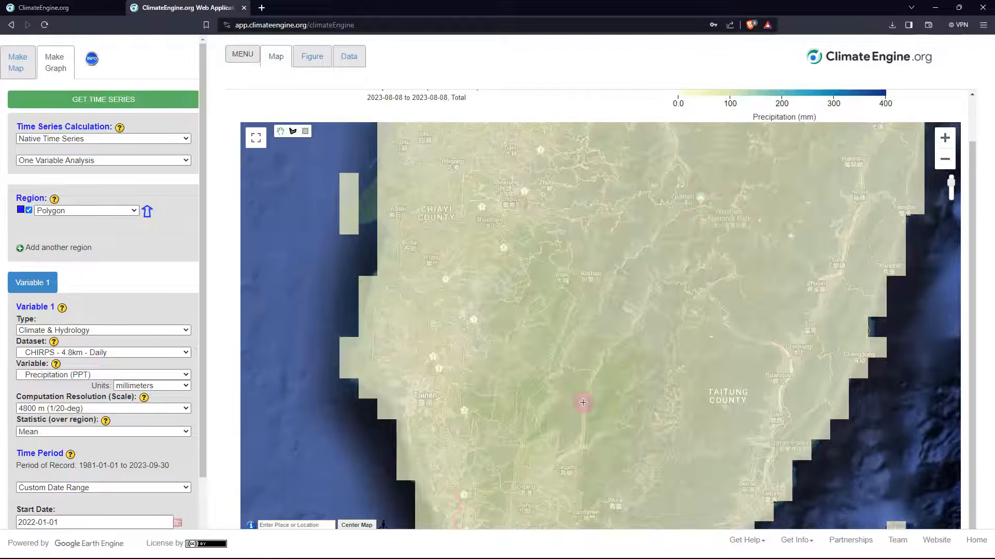
pyautogui.scroll(3, 585, 402)
pyautogui.scroll(-3, 586, 403)
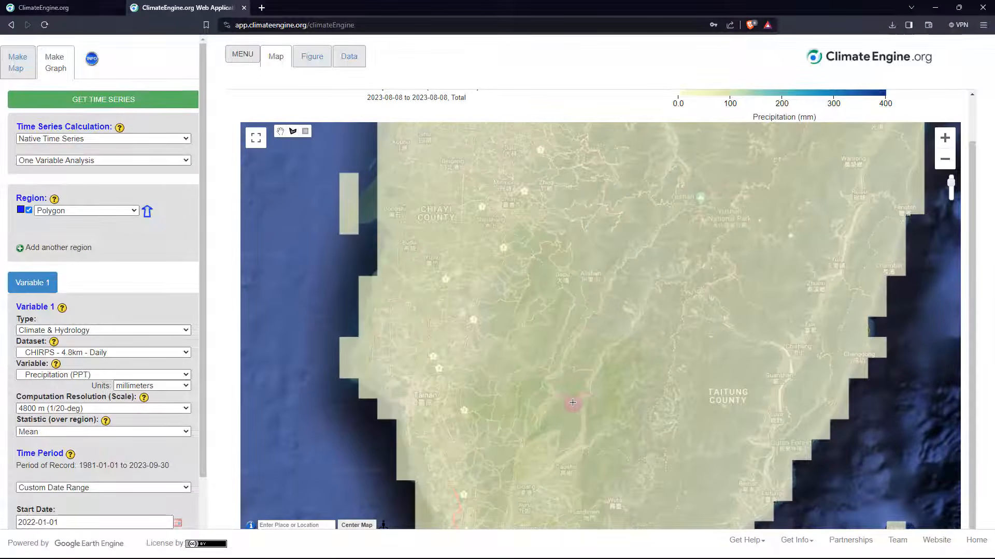
pyautogui.click(537, 426)
pyautogui.click(538, 415)
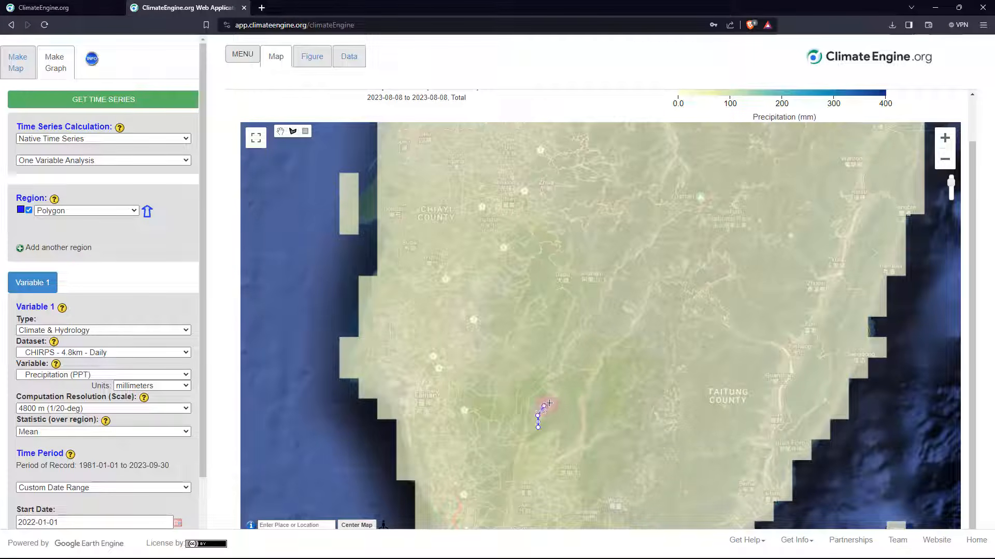
pyautogui.click(549, 386)
pyautogui.click(559, 365)
pyautogui.click(588, 369)
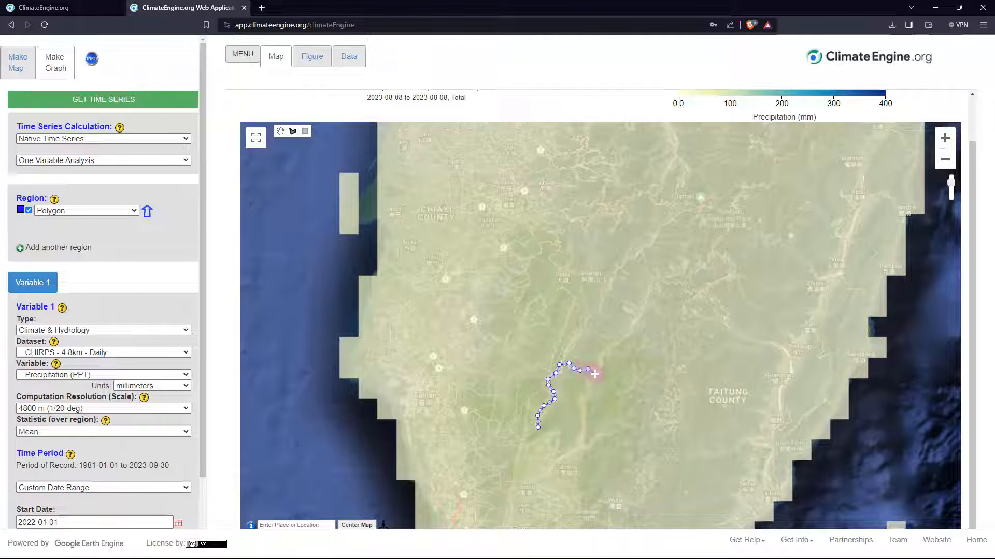
pyautogui.click(594, 374)
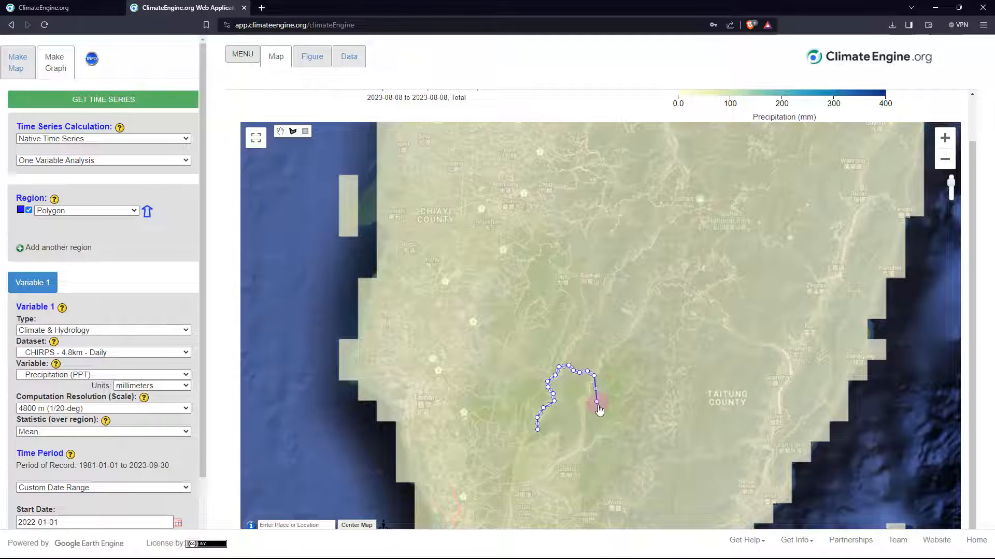
pyautogui.click(599, 409)
pyautogui.click(599, 423)
pyautogui.click(598, 430)
pyautogui.click(601, 440)
pyautogui.click(597, 459)
pyautogui.click(585, 460)
pyautogui.click(572, 461)
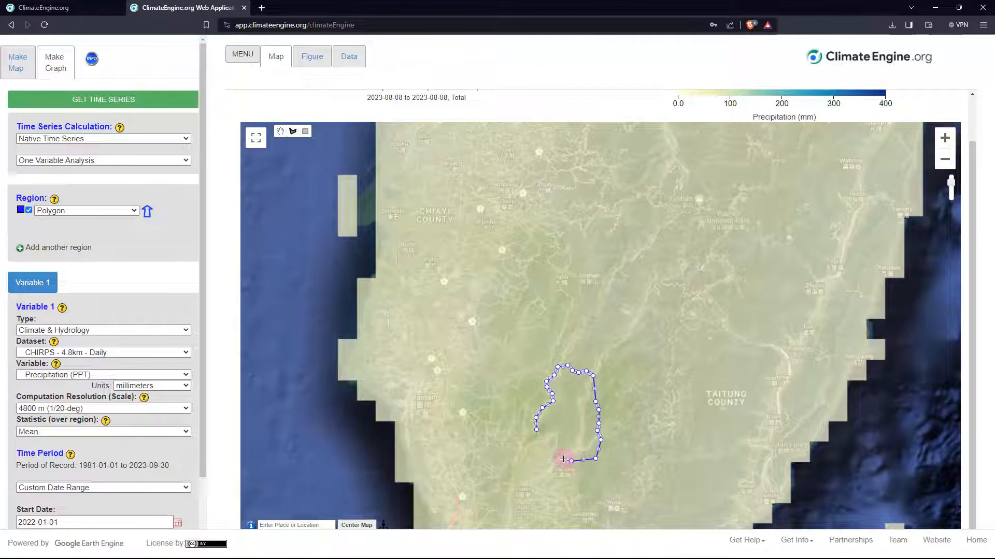
pyautogui.click(564, 459)
pyautogui.click(554, 452)
pyautogui.click(547, 445)
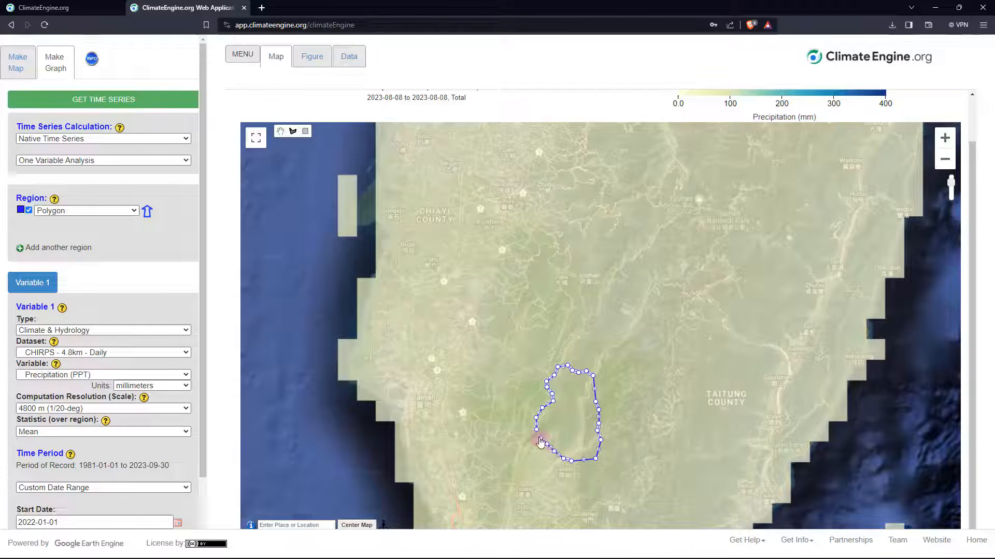
pyautogui.click(540, 439)
pyautogui.click(536, 434)
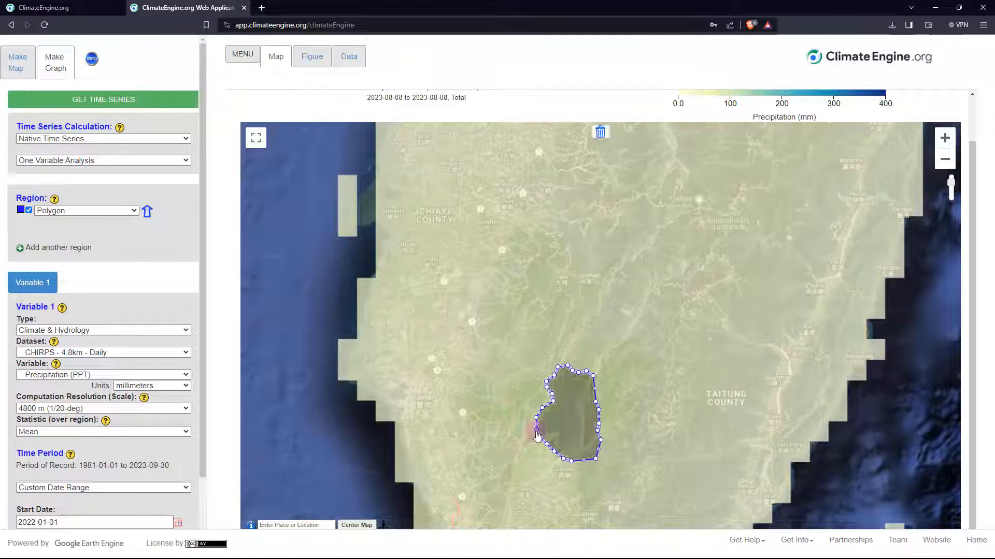
# Step: Review the statistic over region options for the polygon and select Mean
pyautogui.scroll(-1, 606, 410)
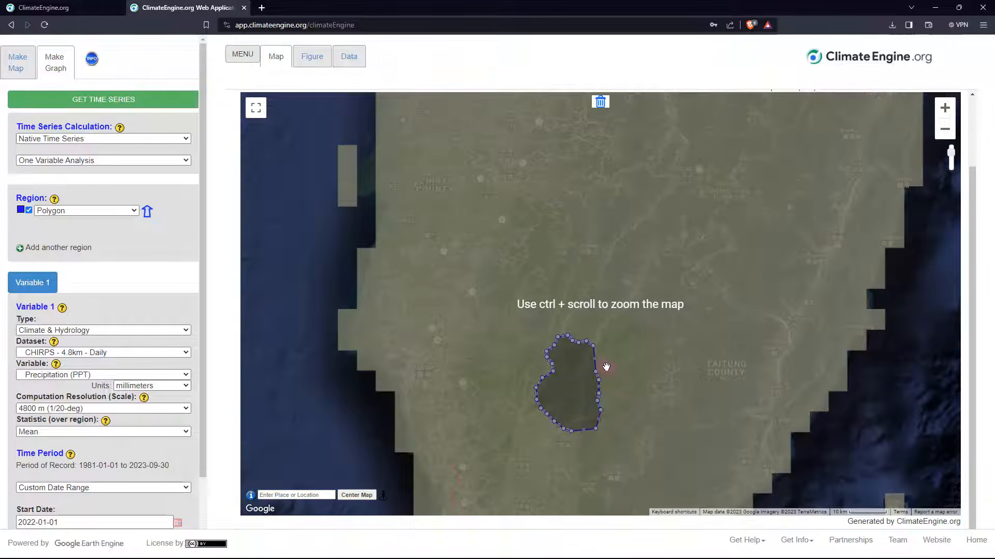
pyautogui.scroll(1, 596, 369)
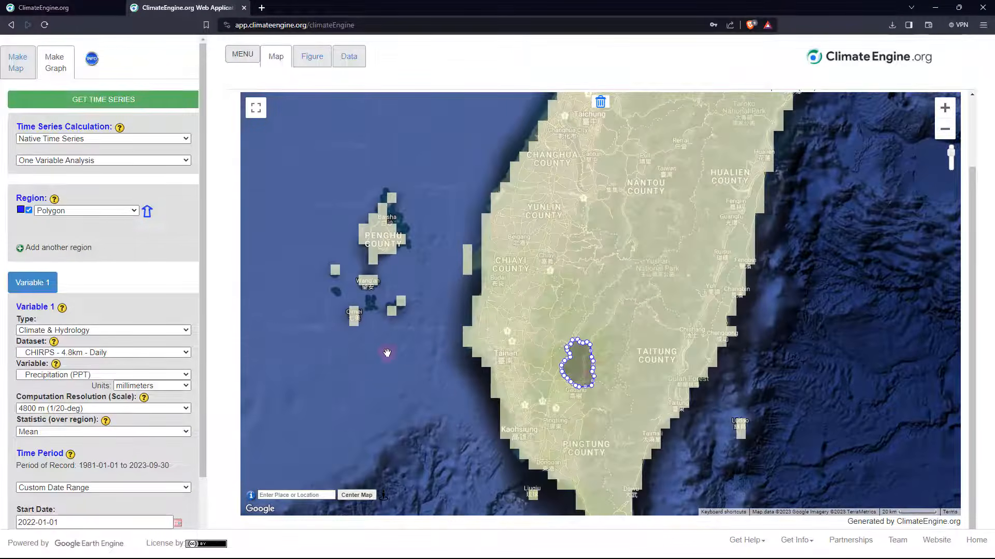
pyautogui.scroll(-3, 203, 276)
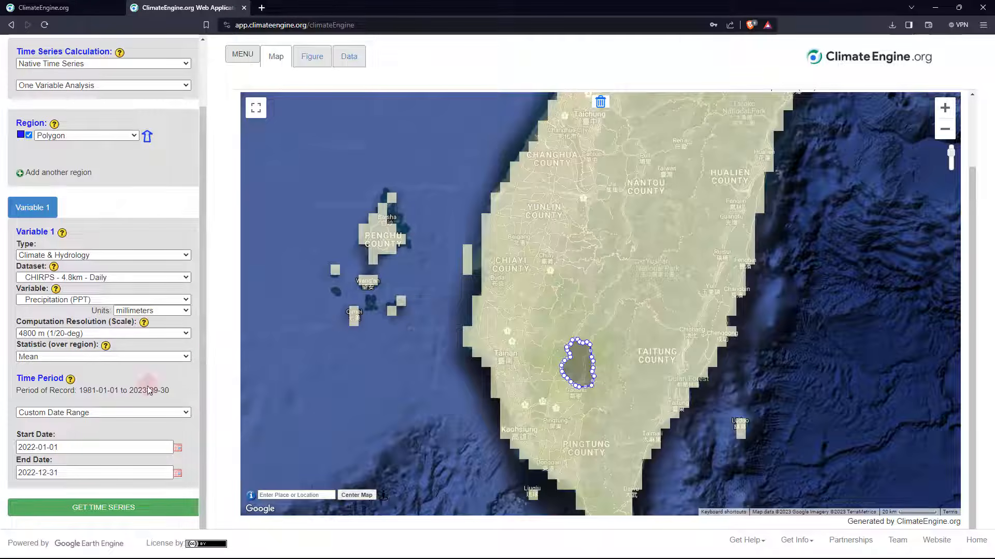
pyautogui.click(55, 358)
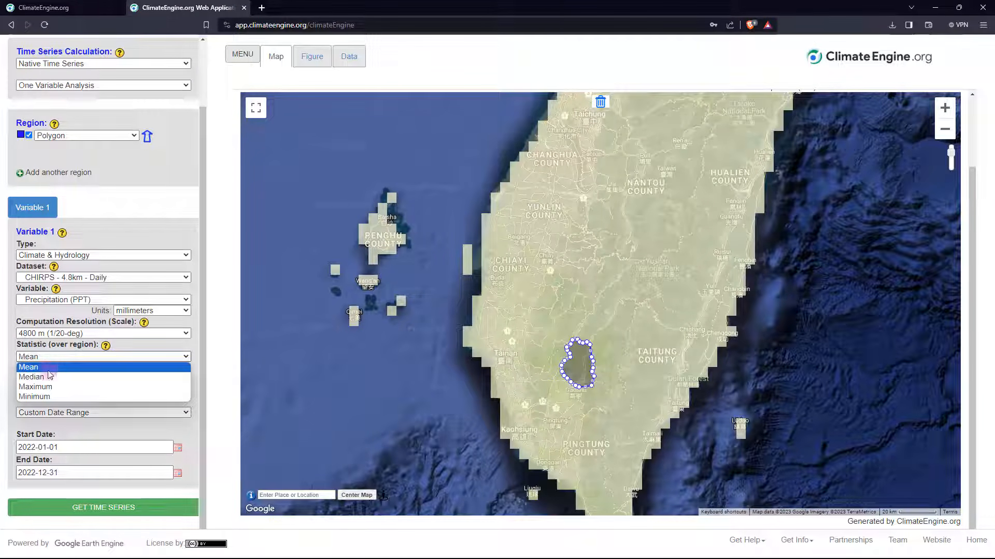
pyautogui.click(51, 369)
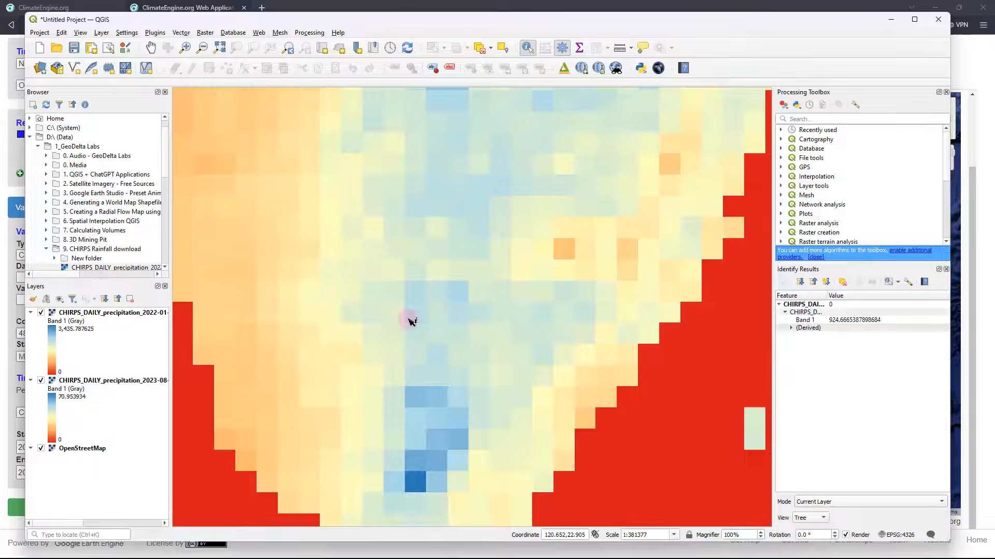
# Step: Switch to QGIS and trace a closed, roughly circular outline over the precipitation raster cells with the line measuring tool
pyautogui.click(411, 317)
pyautogui.moveTo(855, 30); pyautogui.dragTo(876, 29)
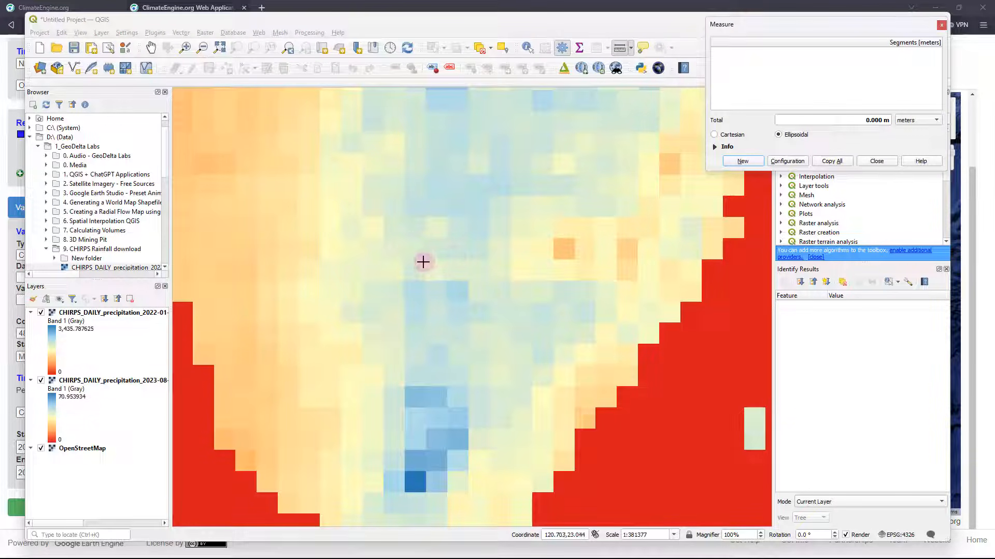
pyautogui.click(421, 249)
pyautogui.click(386, 252)
pyautogui.click(351, 275)
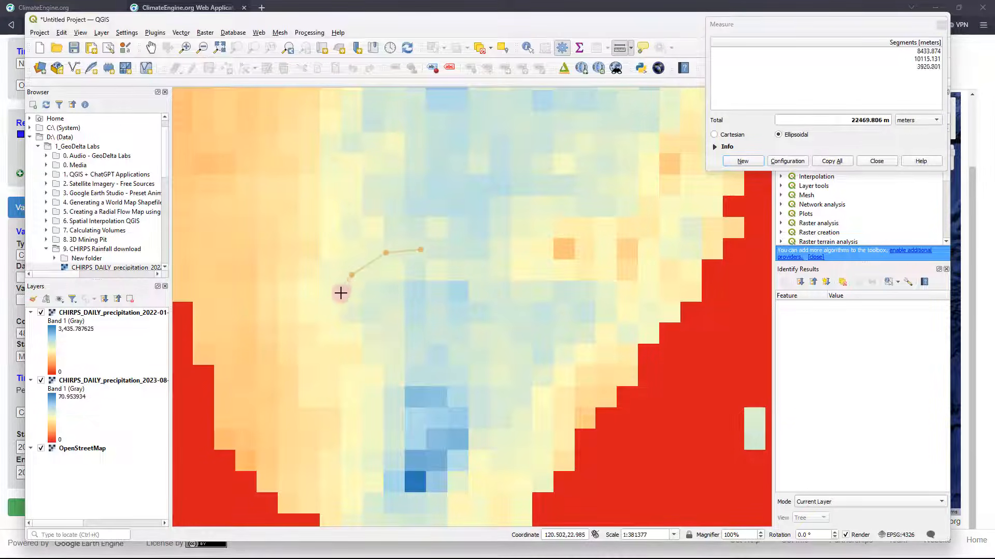
pyautogui.click(337, 310)
pyautogui.click(339, 345)
pyautogui.click(359, 379)
pyautogui.click(386, 396)
pyautogui.click(418, 397)
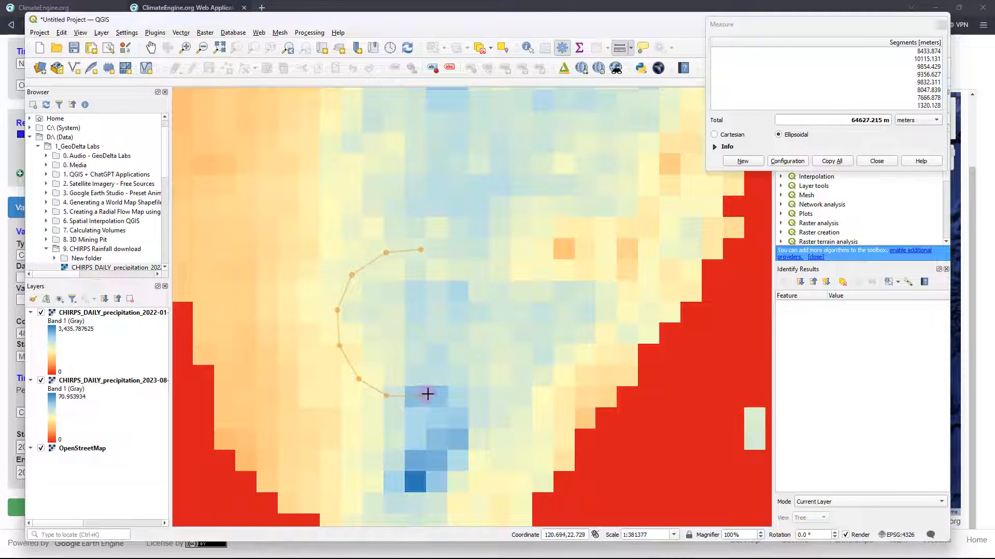
pyautogui.click(446, 384)
pyautogui.click(465, 373)
pyautogui.click(473, 348)
pyautogui.click(473, 331)
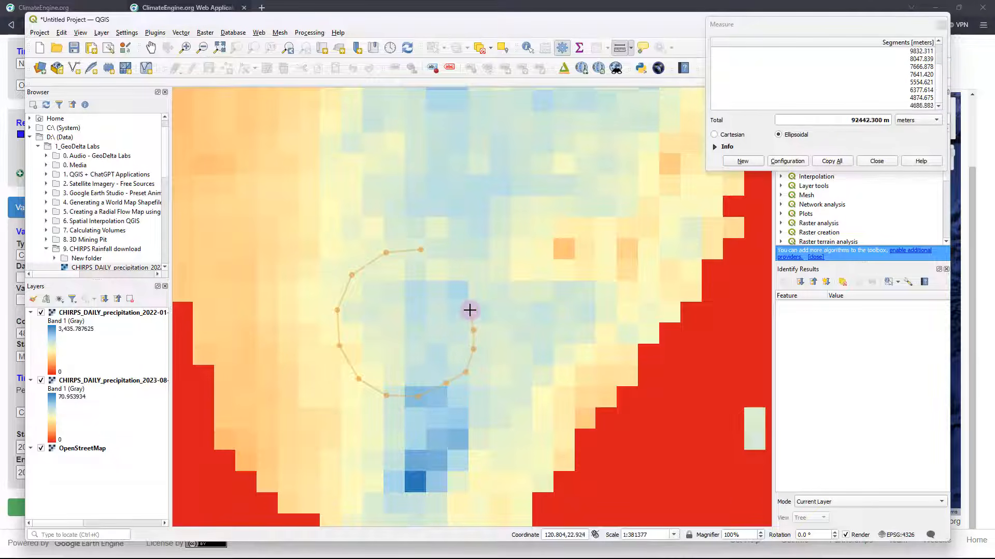
pyautogui.click(470, 301)
pyautogui.click(466, 280)
pyautogui.click(459, 265)
pyautogui.click(446, 252)
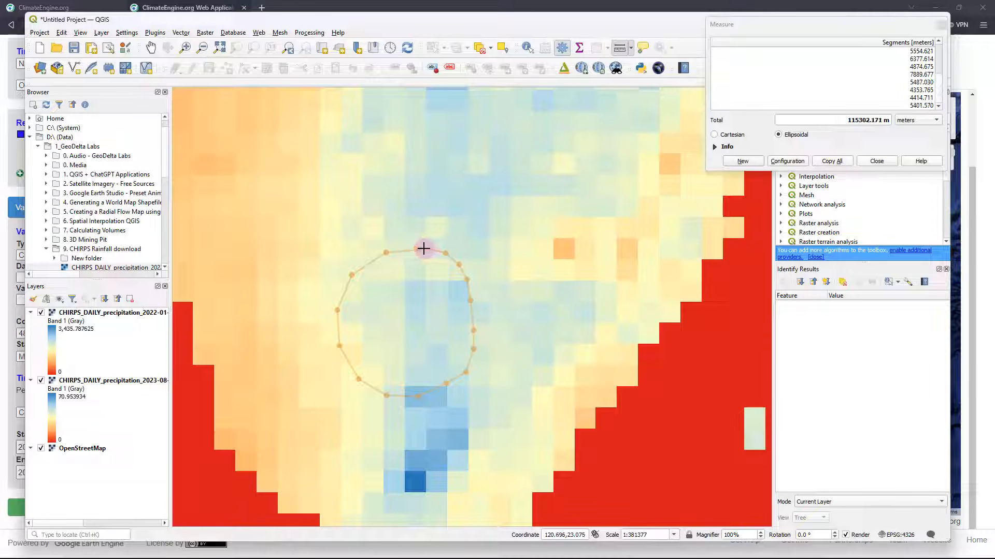
pyautogui.rightClick(424, 249)
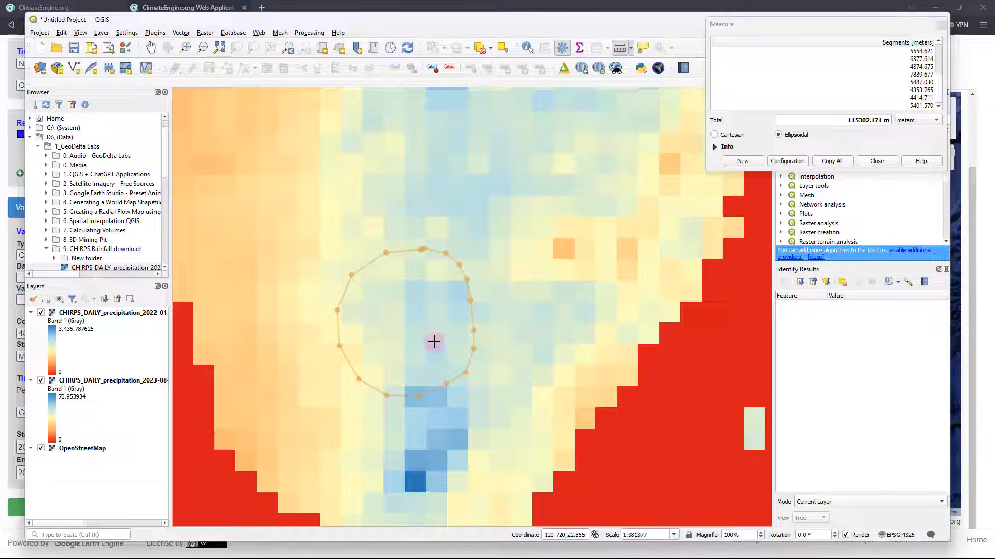
# Step: Return to ClimateEngine, keep Mean as the statistic over region, and generate the polygon's daily precipitation time series for 2022-01-01 to 2022-12-31
pyautogui.hotkey('alt', 'Tab')
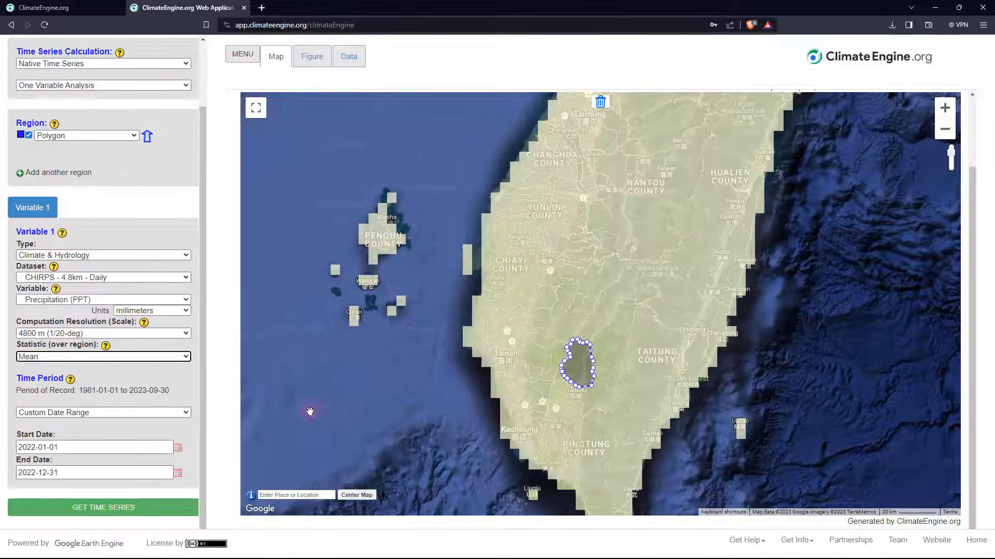
pyautogui.click(91, 359)
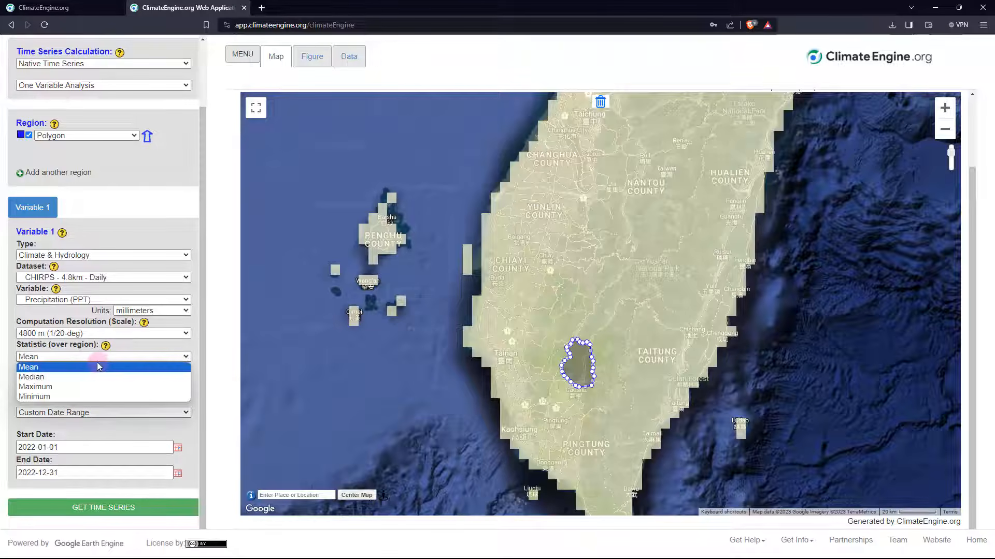
pyautogui.click(36, 371)
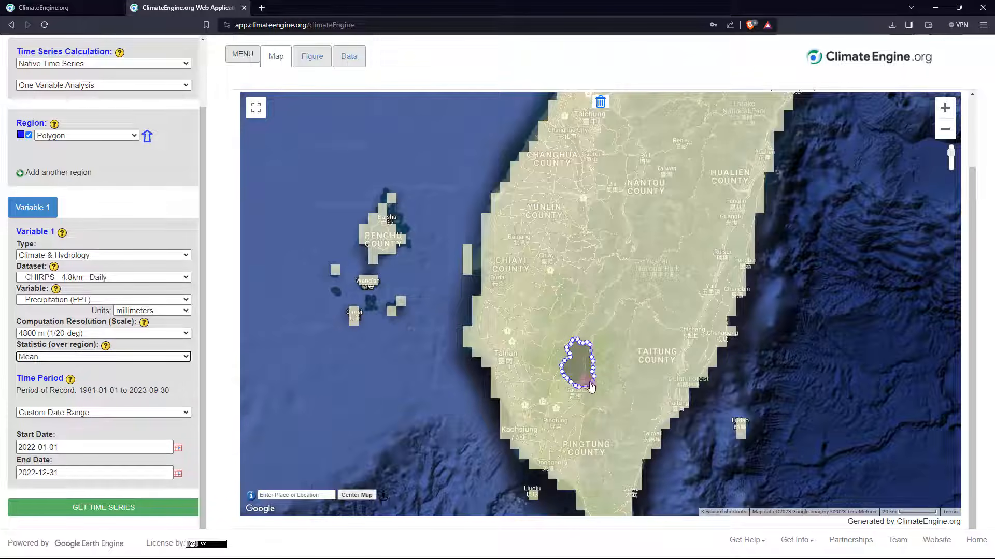
pyautogui.click(179, 359)
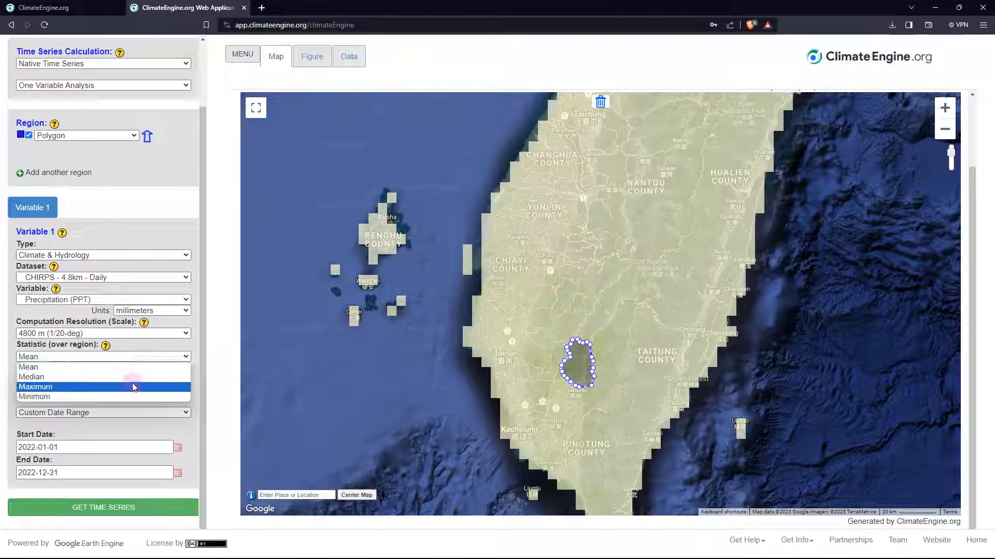
pyautogui.click(195, 397)
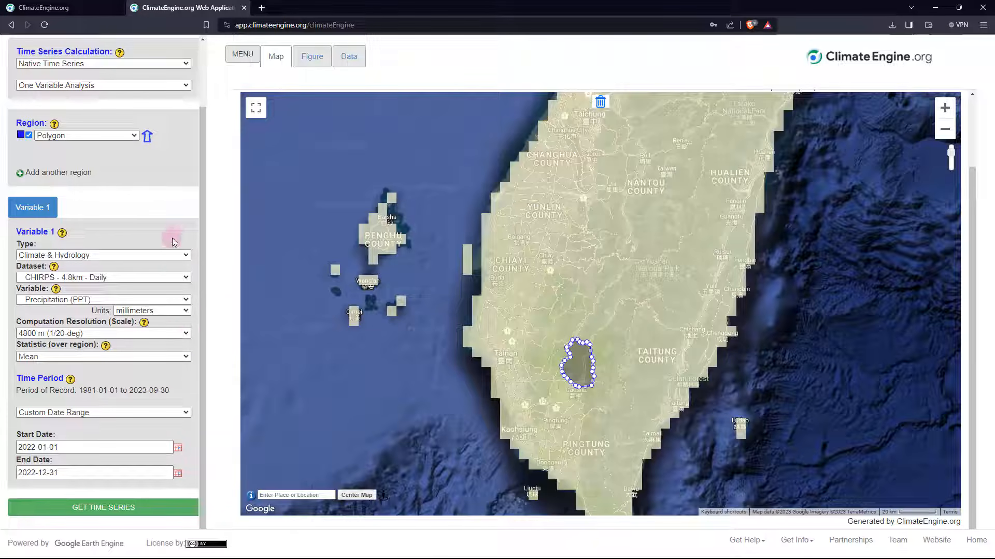
pyautogui.click(121, 509)
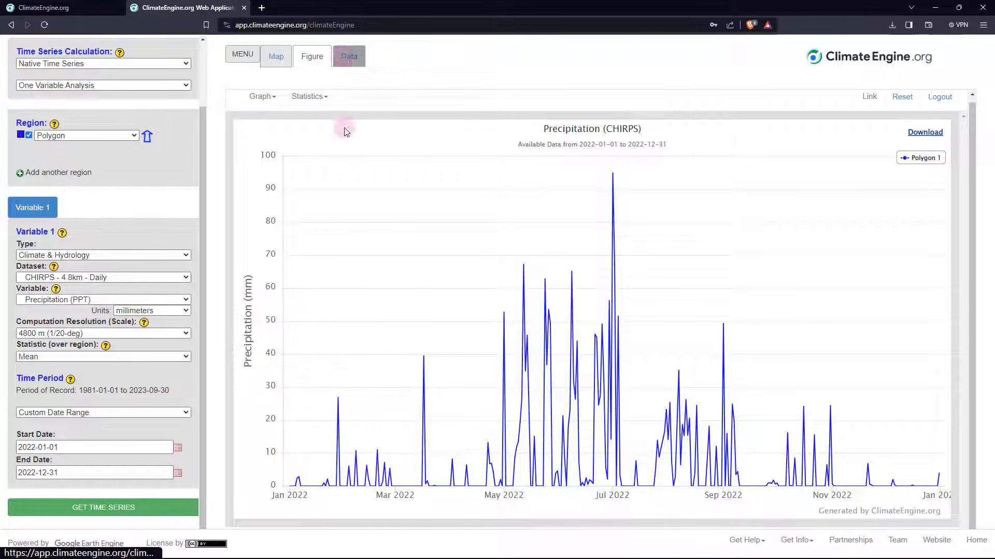
# Step: Examine the polygon's daily precipitation data listing and compare it with the polygon's area on the map
pyautogui.click(348, 56)
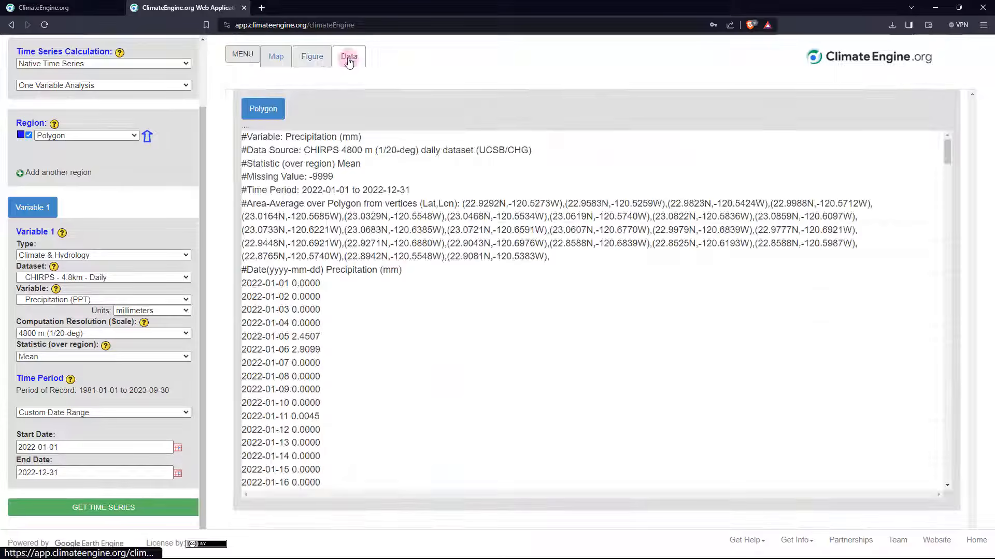
pyautogui.moveTo(243, 282); pyautogui.dragTo(331, 364)
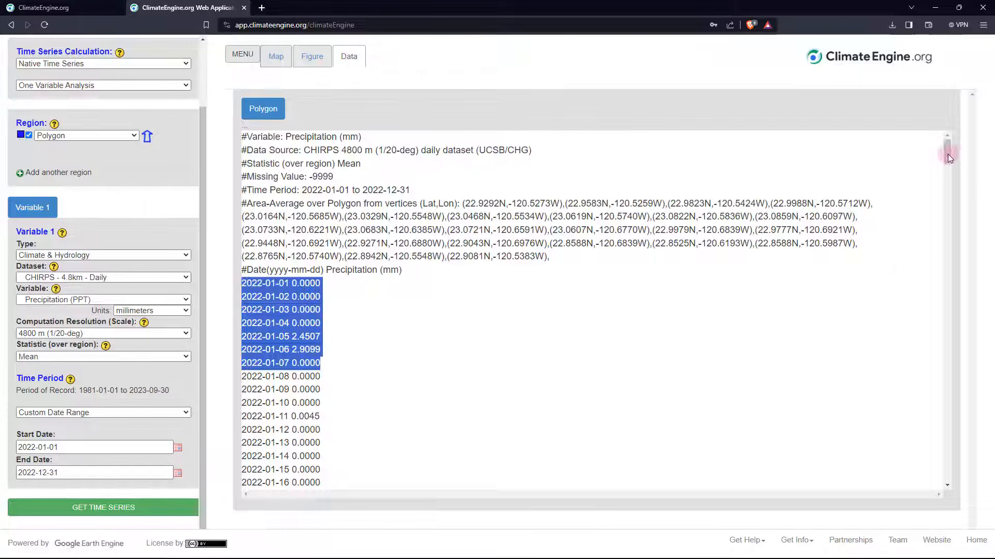
pyautogui.moveTo(947, 154)
pyautogui.mouseDown()
pyautogui.moveTo(971, 443)
pyautogui.moveTo(951, 402)
pyautogui.moveTo(927, 185)
pyautogui.moveTo(944, 153)
pyautogui.mouseUp()
pyautogui.moveTo(325, 275); pyautogui.dragTo(243, 273)
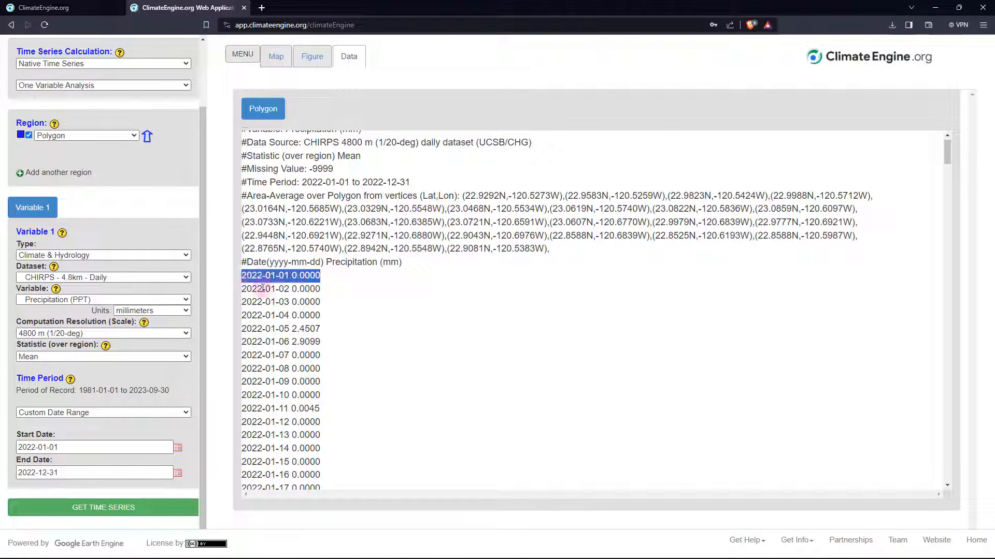
pyautogui.click(276, 56)
pyautogui.keyDown('ctrl'); pyautogui.scroll(5, 587, 406); pyautogui.keyUp('ctrl')
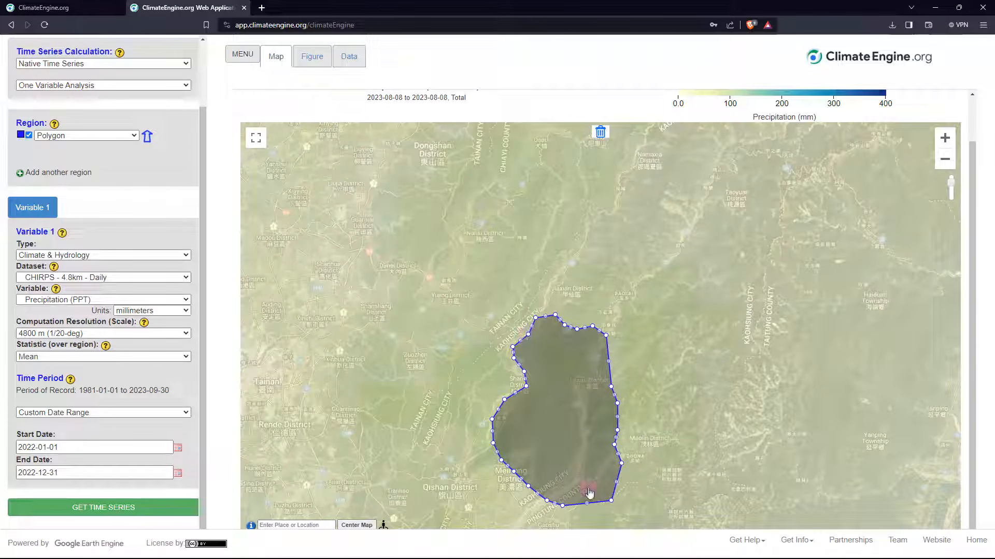
pyautogui.click(349, 56)
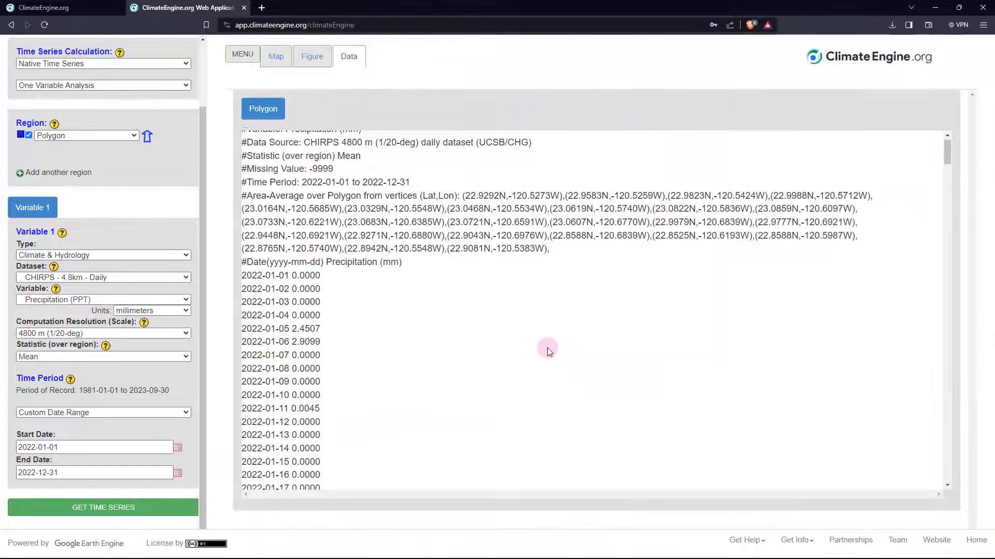
pyautogui.scroll(1, 596, 326)
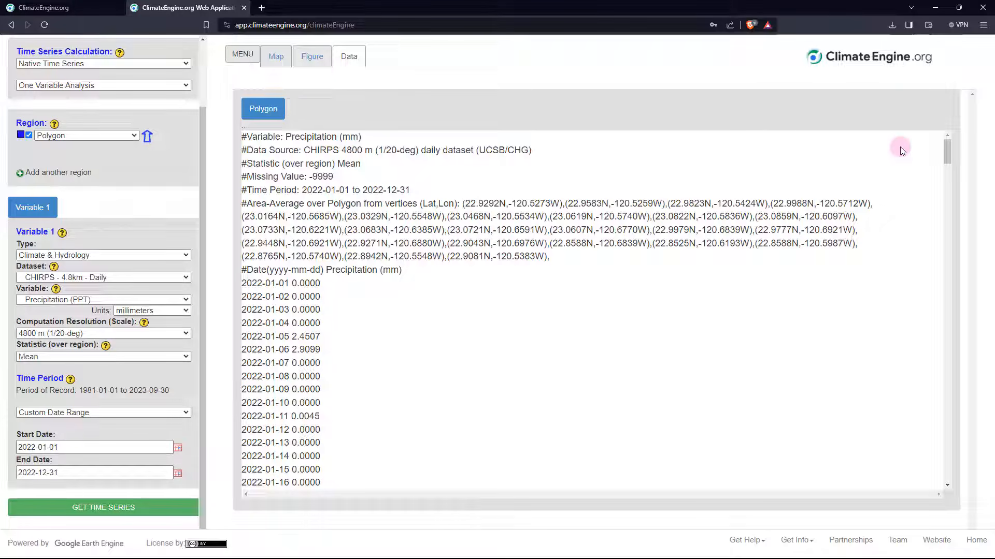
# Step: Download the polygon's 2022 precipitation time series as a CSV file and open the downloaded ClimateEngine file in Excel
pyautogui.click(321, 62)
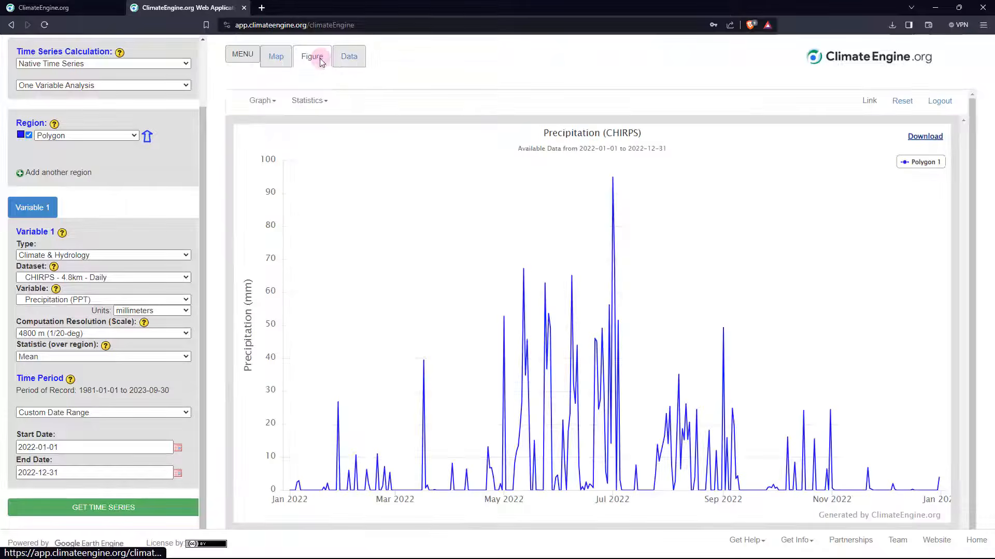
pyautogui.click(931, 136)
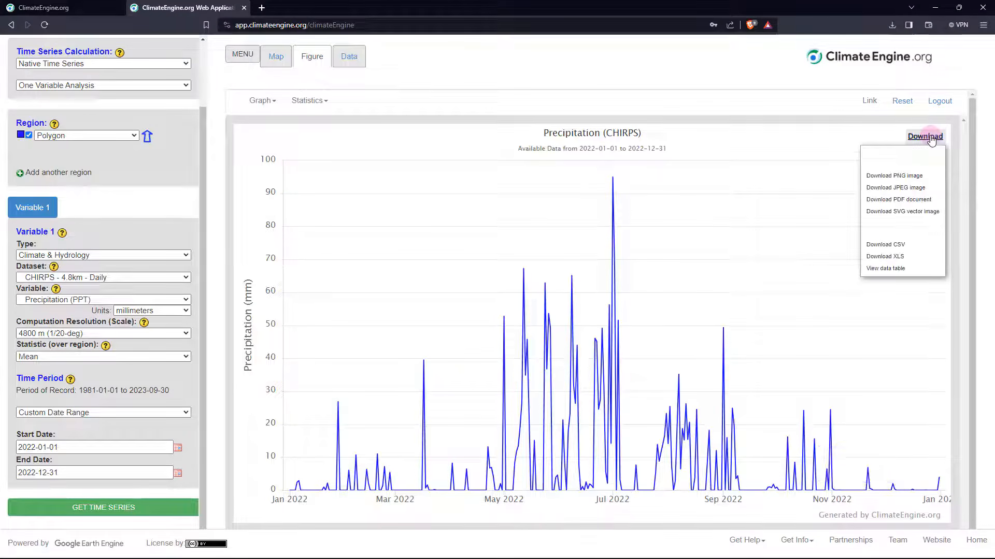
pyautogui.click(887, 245)
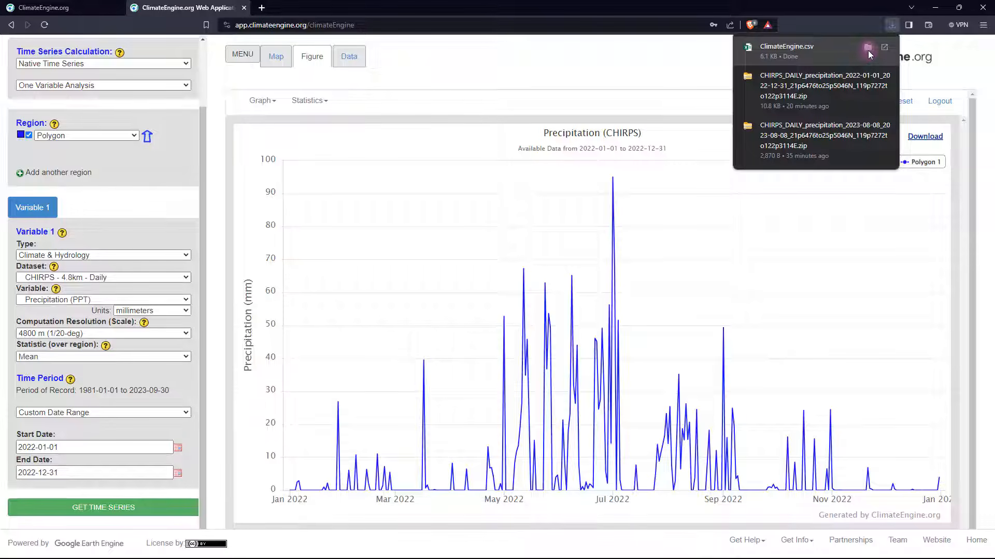
pyautogui.rightClick(270, 226)
pyautogui.moveTo(356, 279)
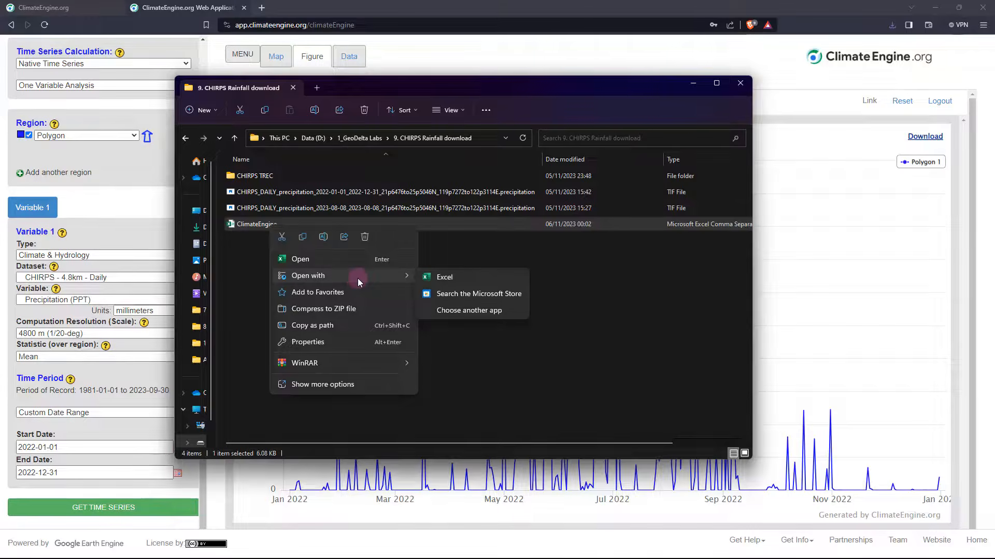
pyautogui.click(466, 279)
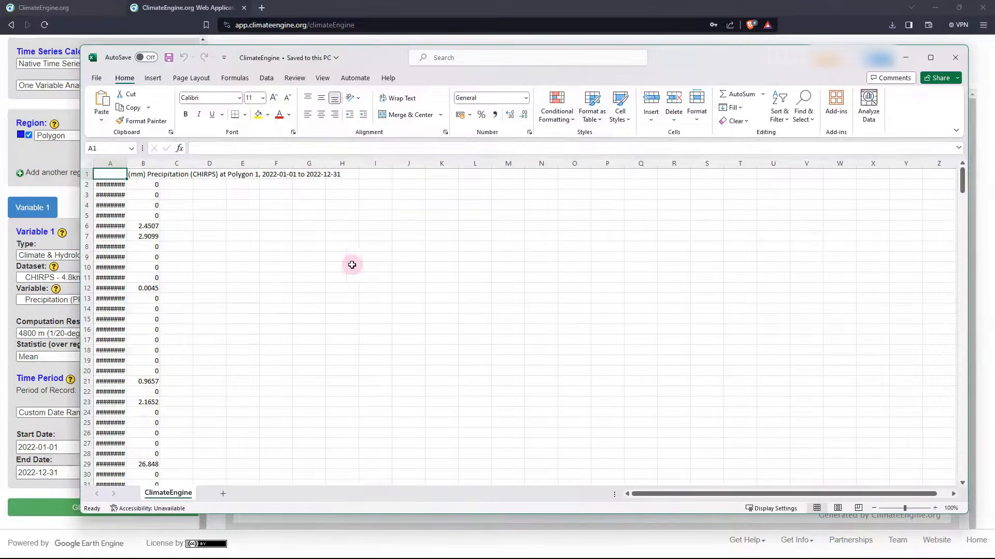
# Step: Fit the width of column A to its dates and look through the daily precipitation values
pyautogui.doubleClick(126, 163)
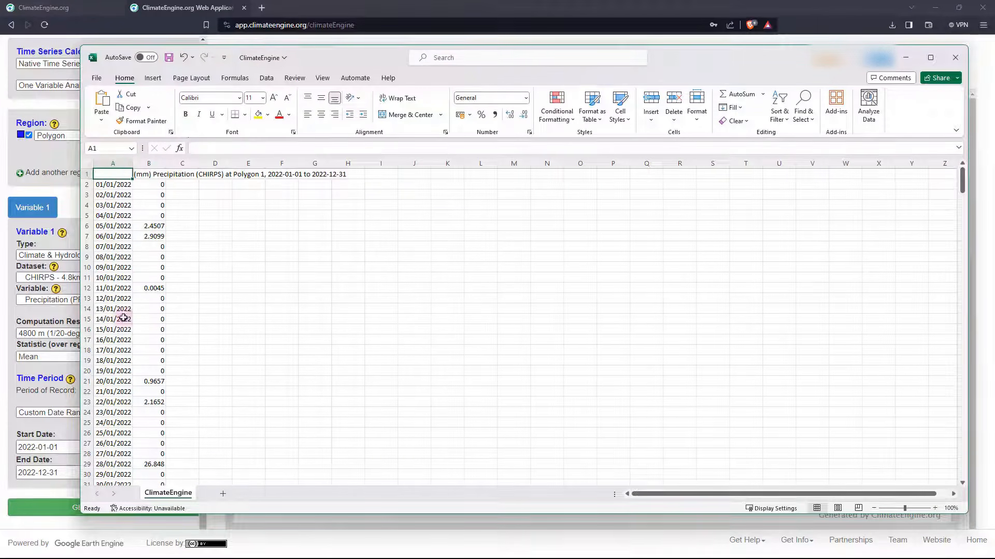
pyautogui.scroll(-3, 123, 324)
pyautogui.scroll(3, 125, 345)
pyautogui.moveTo(159, 185); pyautogui.dragTo(156, 307)
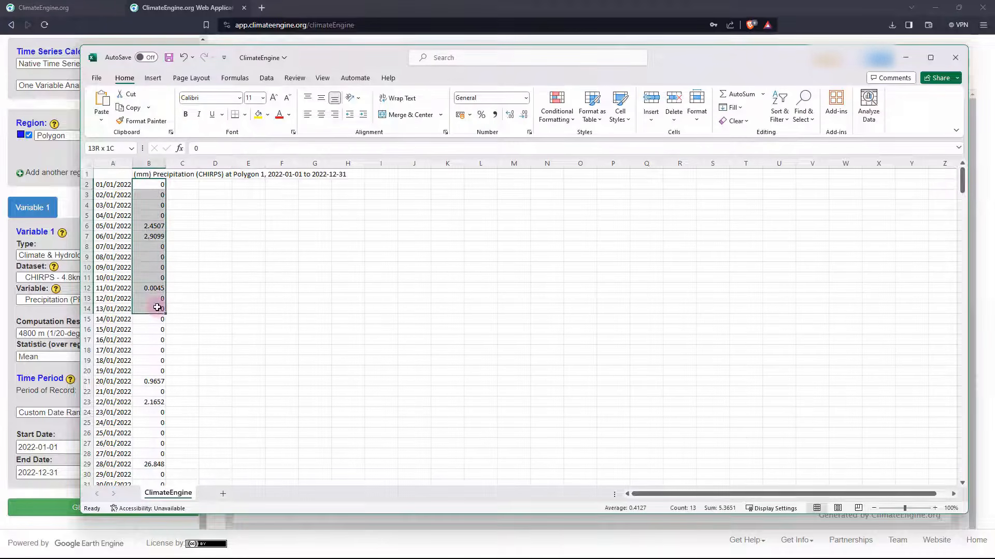
# Step: Delete the original header row and insert an empty row above the daily data
pyautogui.click(92, 173)
pyautogui.rightClick(94, 172)
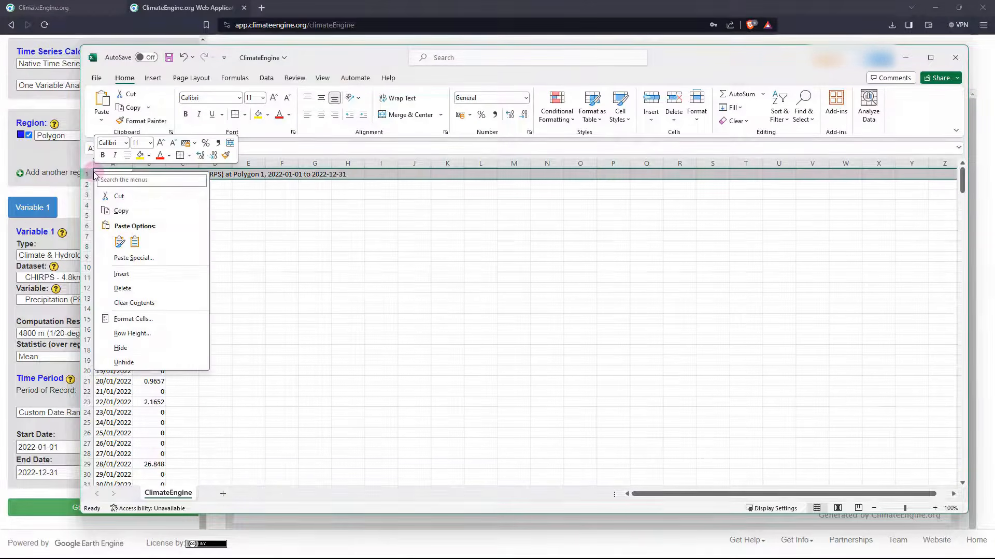
pyautogui.click(152, 292)
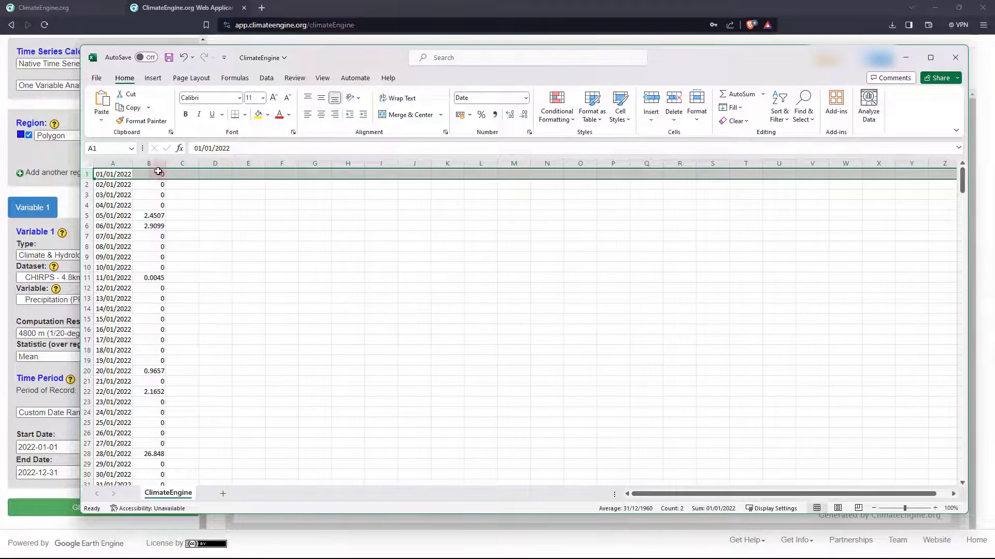
pyautogui.rightClick(93, 174)
pyautogui.click(144, 260)
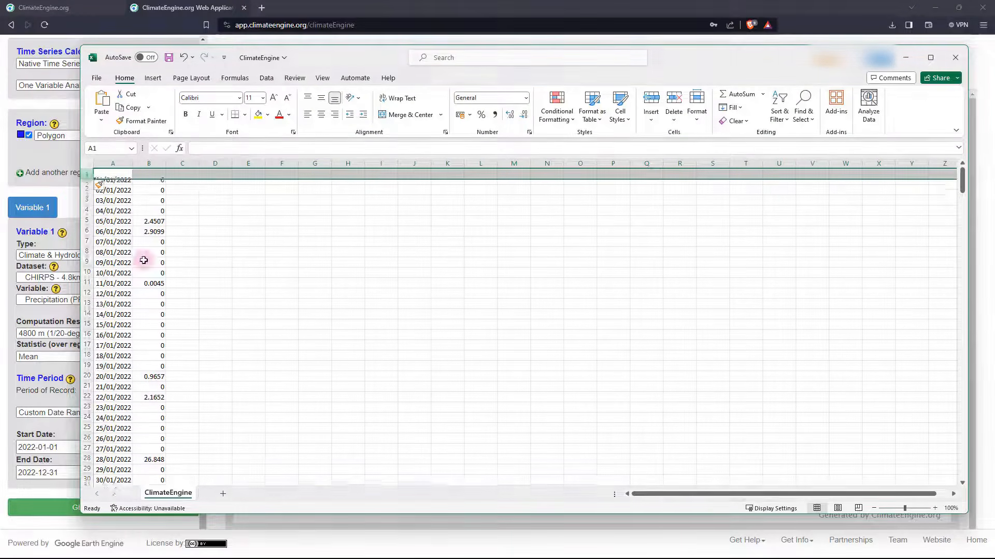
# Step: Enter the headers Date in A1 and Rainfall(mm) in B1, and fit column B to its header
pyautogui.click(120, 176)
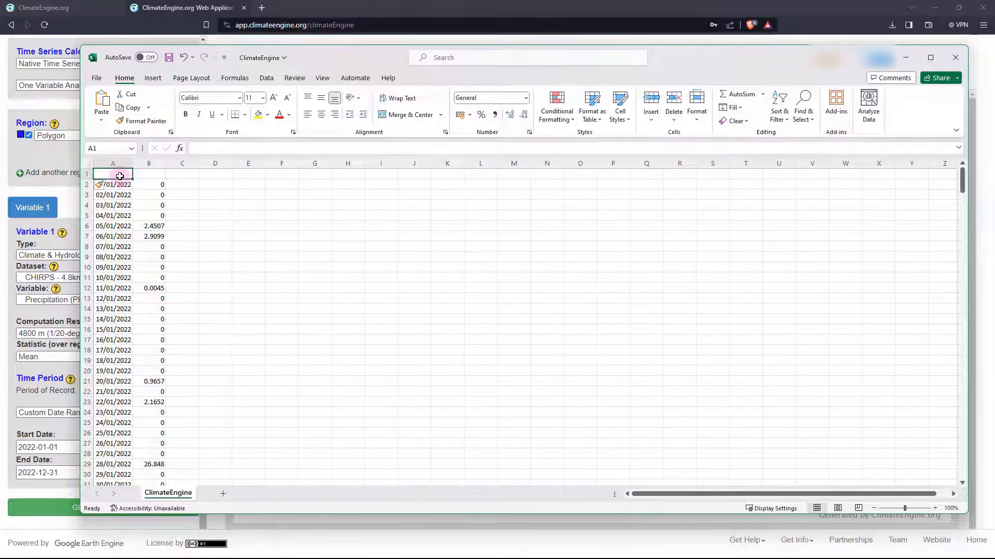
pyautogui.write('Date')
pyautogui.click(142, 175)
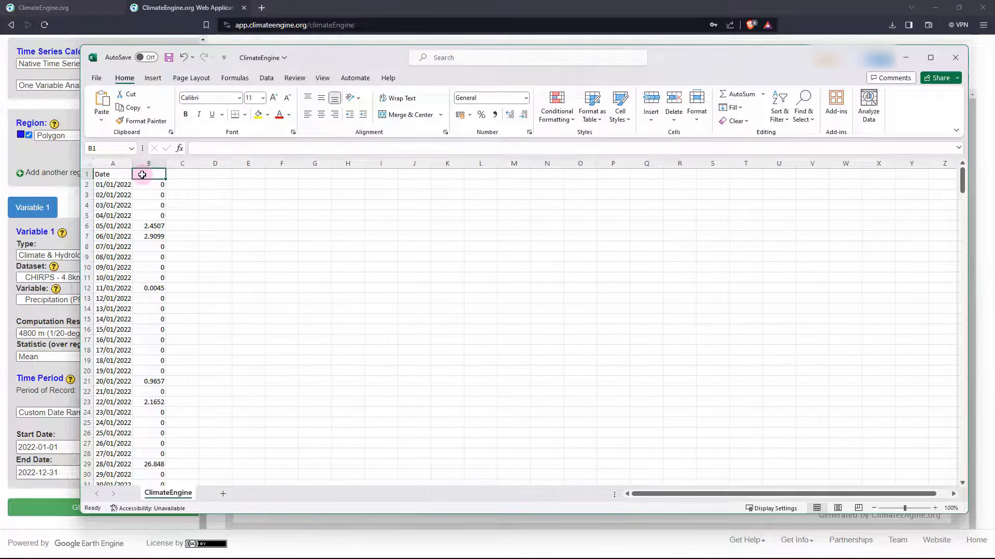
pyautogui.write('Rainfall(mm')
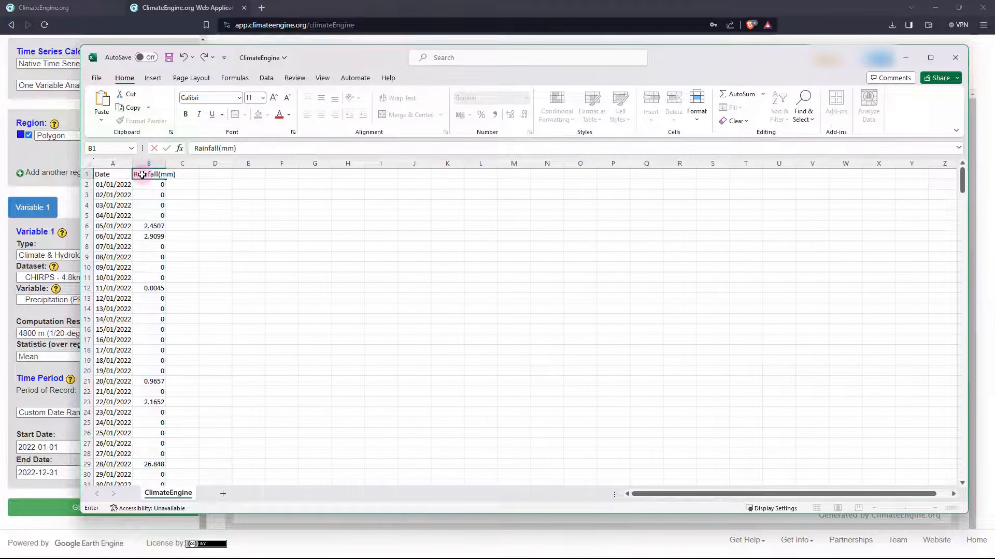
pyautogui.click(123, 171)
pyautogui.click(261, 236)
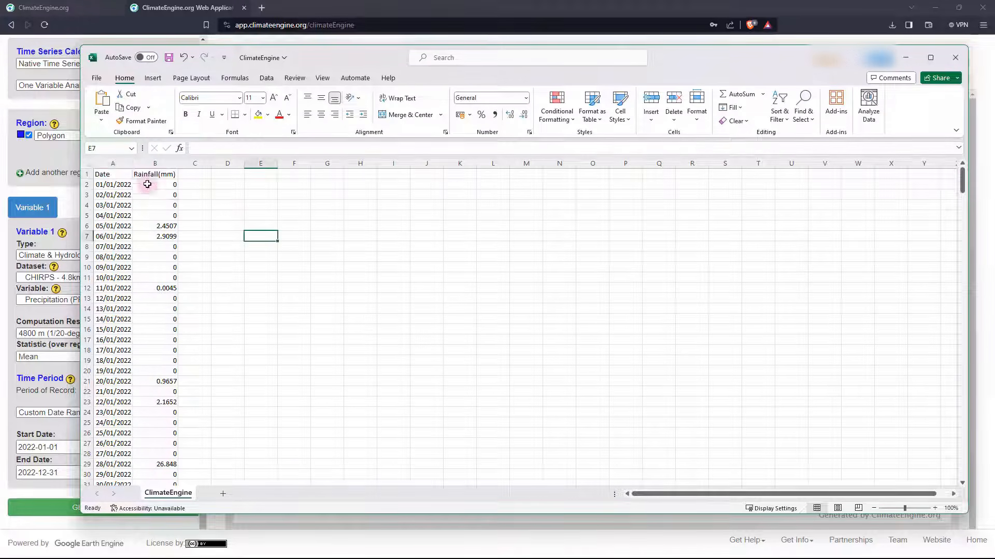
# Step: Insert a 2-D clustered column chart from the complete Date and Rainfall(mm) data
pyautogui.moveTo(115, 176); pyautogui.dragTo(144, 180)
pyautogui.hotkey('ctrl', 'a')
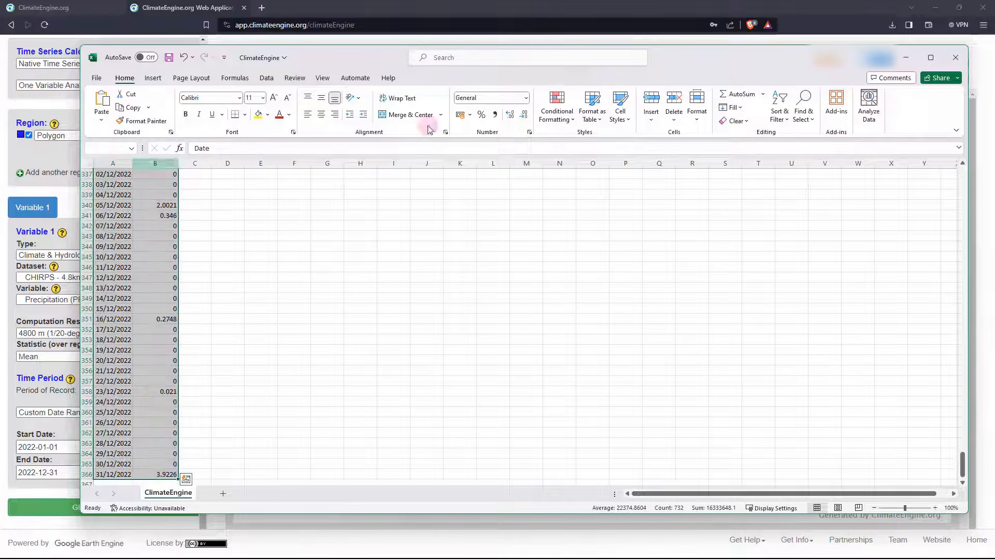
pyautogui.click(154, 78)
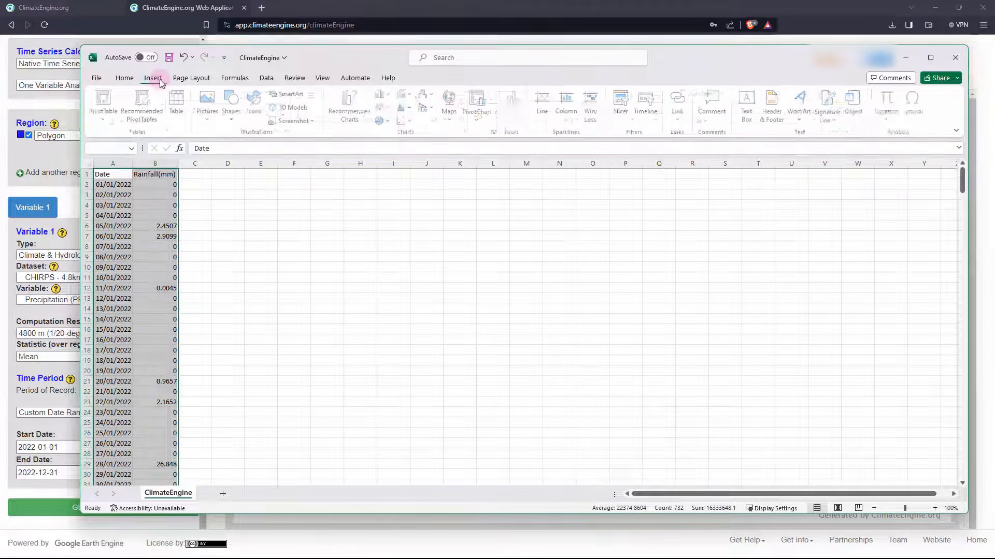
pyautogui.click(408, 123)
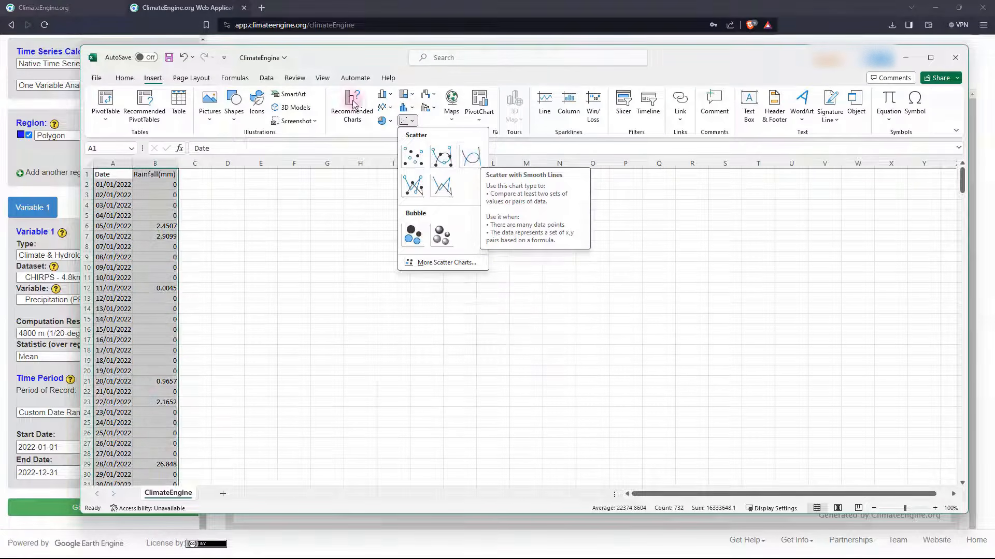
pyautogui.click(386, 94)
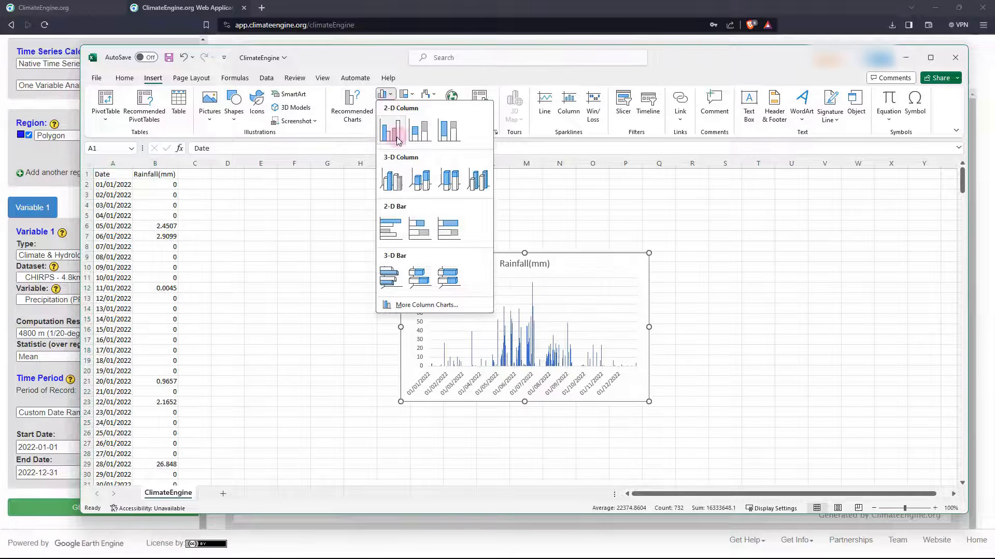
pyautogui.click(390, 131)
# Step: Widen the rainfall chart and place it beside the data, spanning about columns D to W and rows 2 to 16
pyautogui.moveTo(695, 284); pyautogui.dragTo(875, 285)
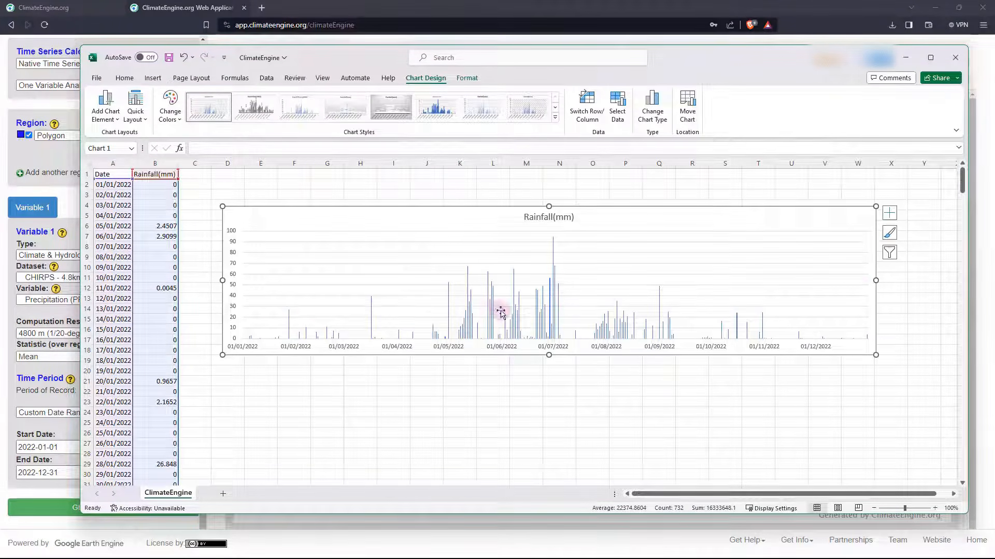
pyautogui.moveTo(583, 333); pyautogui.dragTo(577, 308)
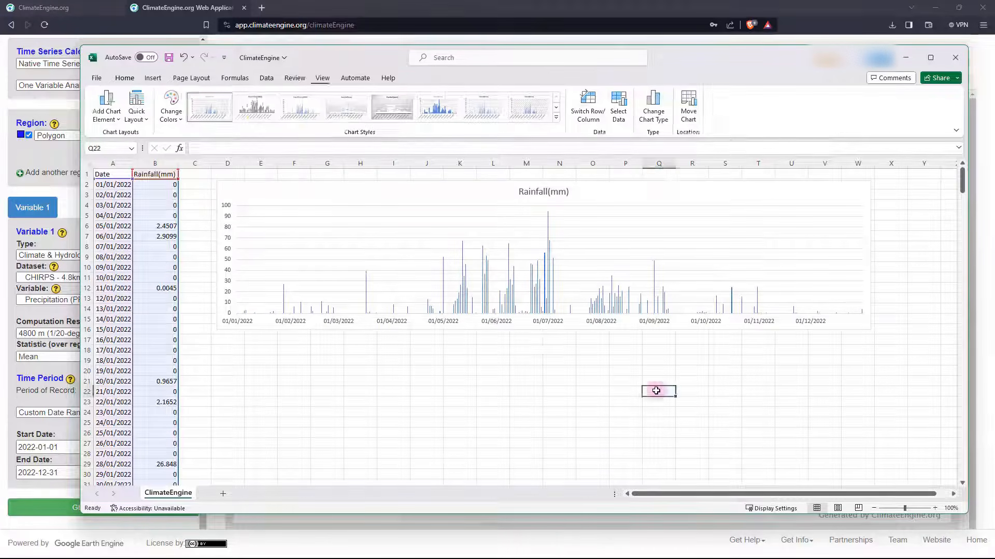
pyautogui.click(327, 381)
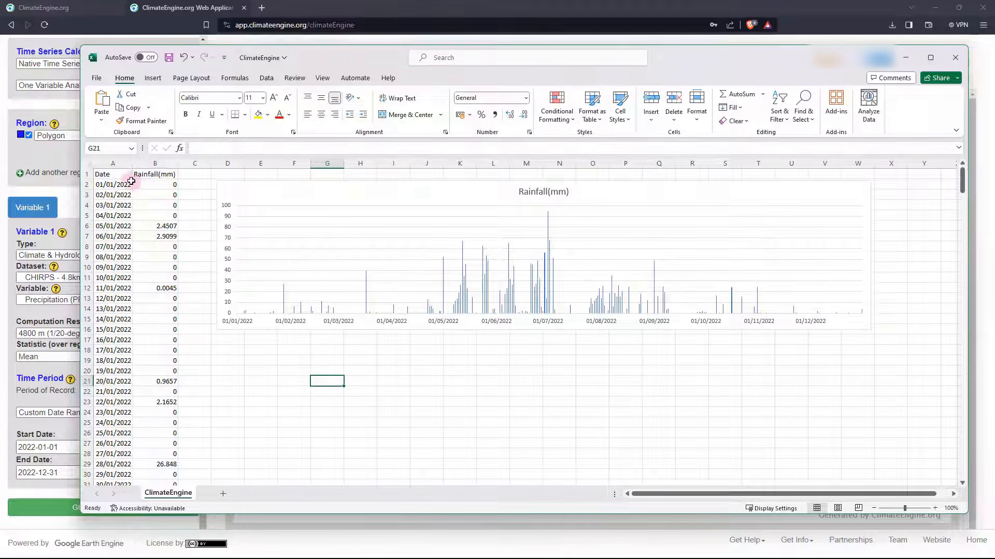
# Step: Create a PivotTable from A1:B366 at cell D19 of the existing worksheet, with Months (Date) as rows and Sum of Rainfall(mm) as values
pyautogui.moveTo(119, 175); pyautogui.dragTo(150, 181)
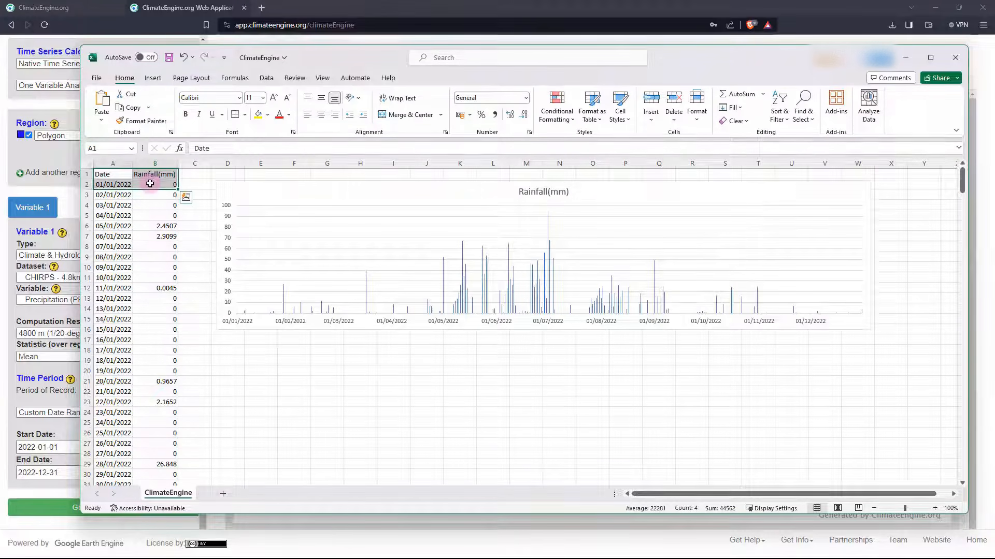
pyautogui.hotkey('ctrl', 'shift', 'Down')
pyautogui.moveTo(962, 462); pyautogui.dragTo(966, 173)
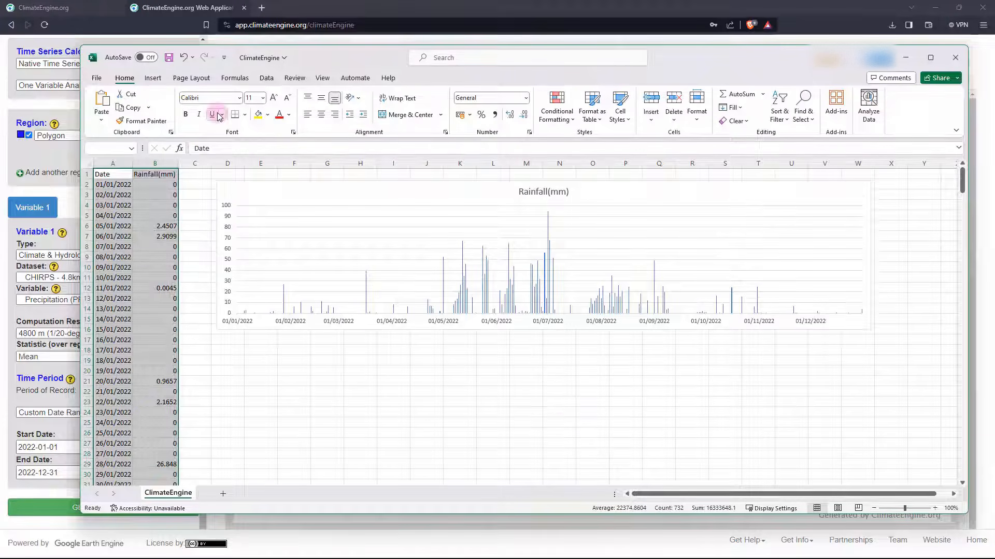
pyautogui.click(153, 79)
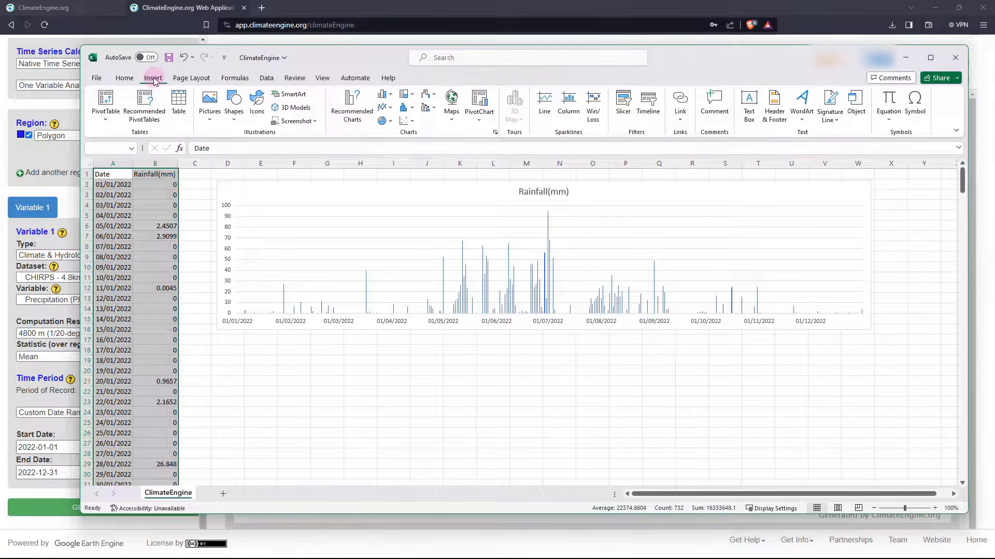
pyautogui.click(105, 100)
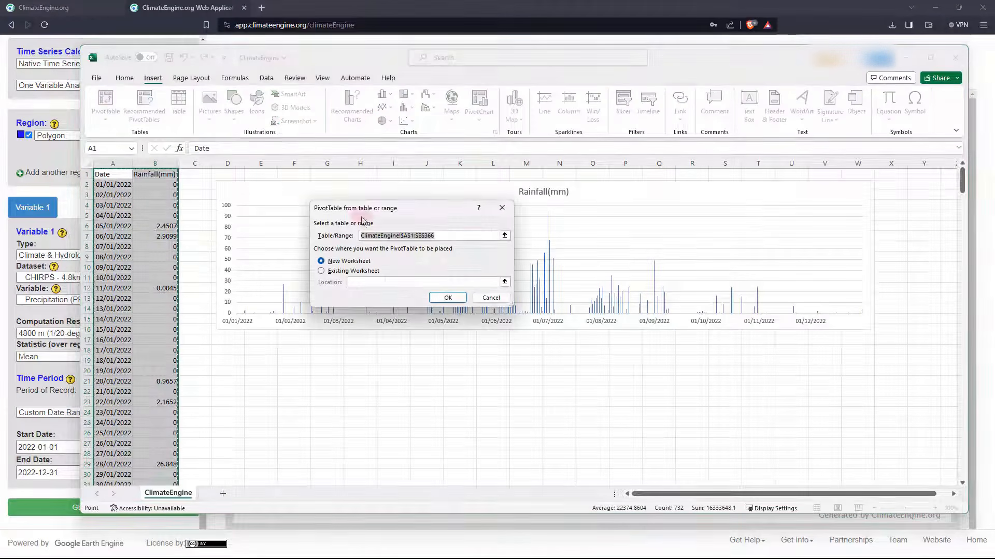
pyautogui.click(393, 270)
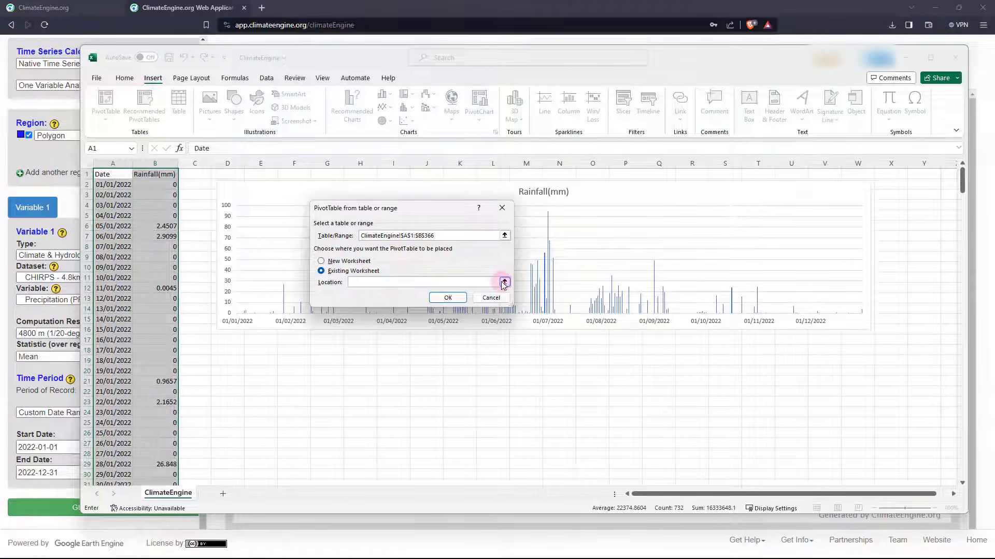
pyautogui.click(504, 283)
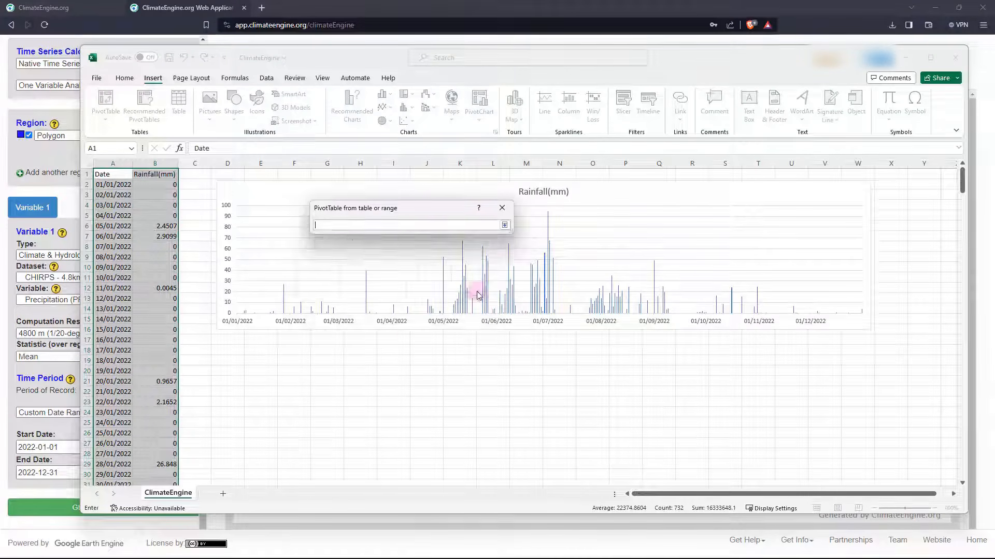
pyautogui.click(227, 360)
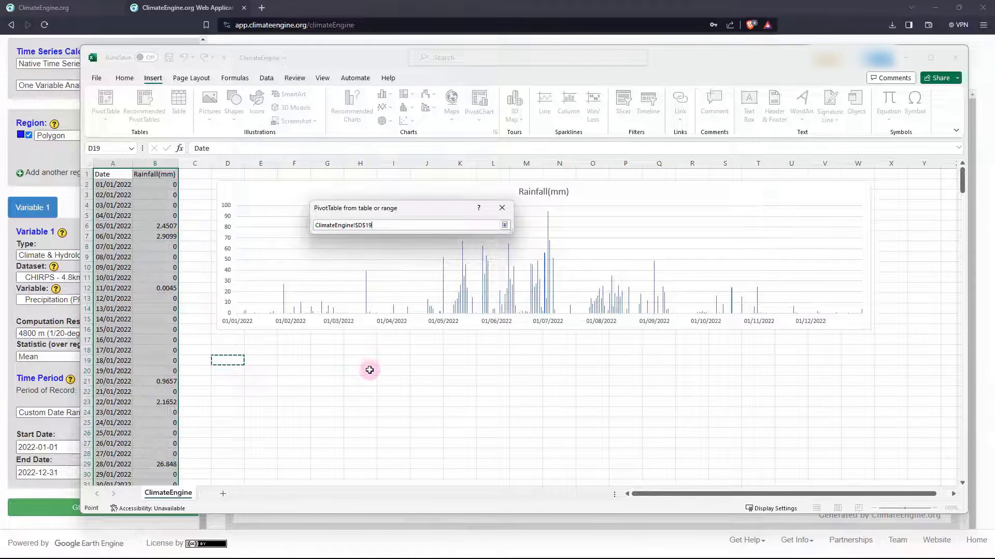
pyautogui.press('Return')
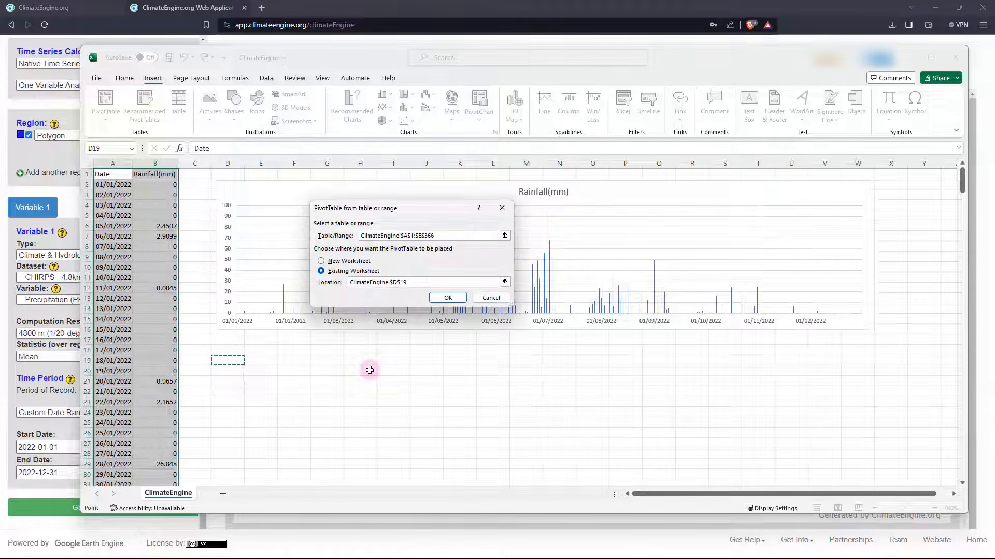
pyautogui.click(448, 298)
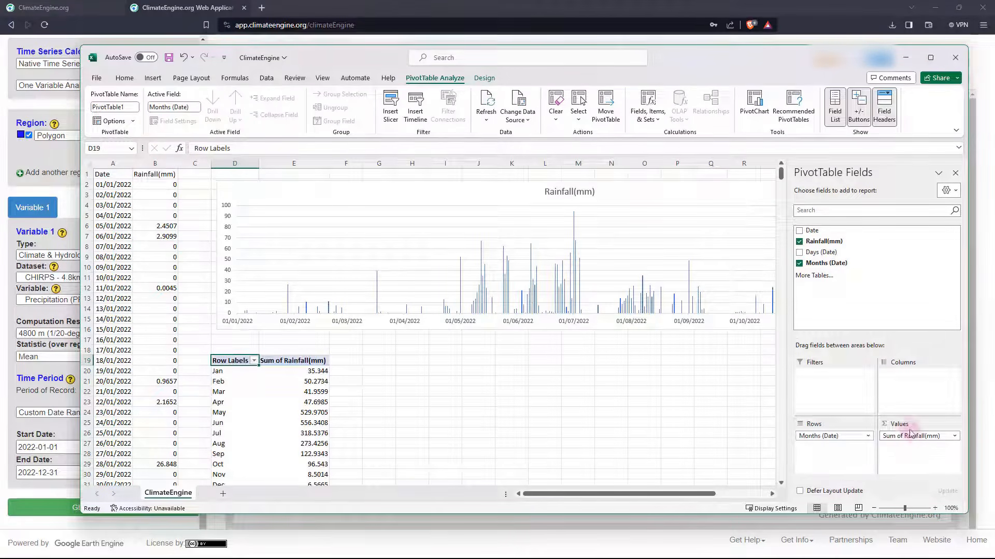
# Step: Review the monthly rainfall sums from January to December and the grand total in the PivotTable
pyautogui.scroll(-3, 397, 404)
pyautogui.click(407, 391)
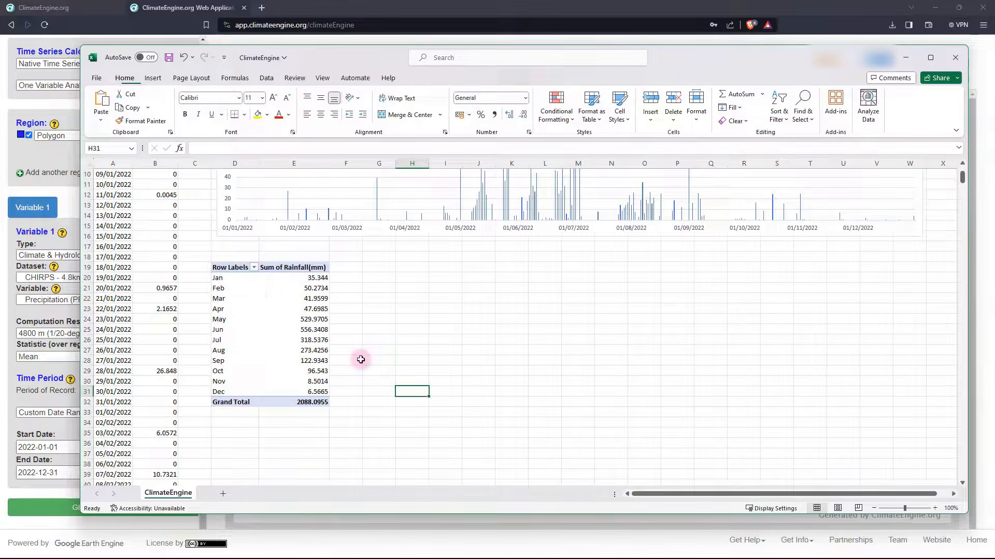
pyautogui.click(243, 279)
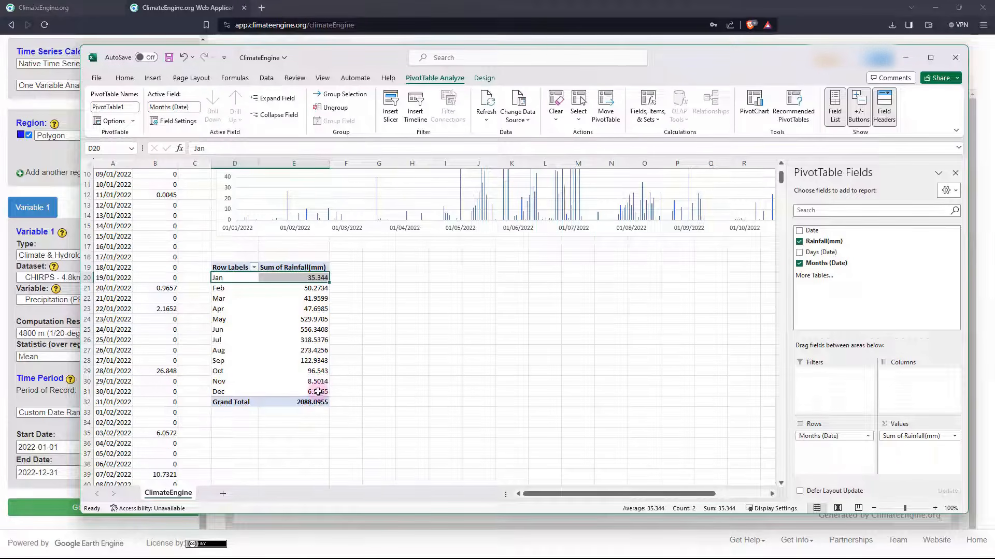
pyautogui.moveTo(320, 278)
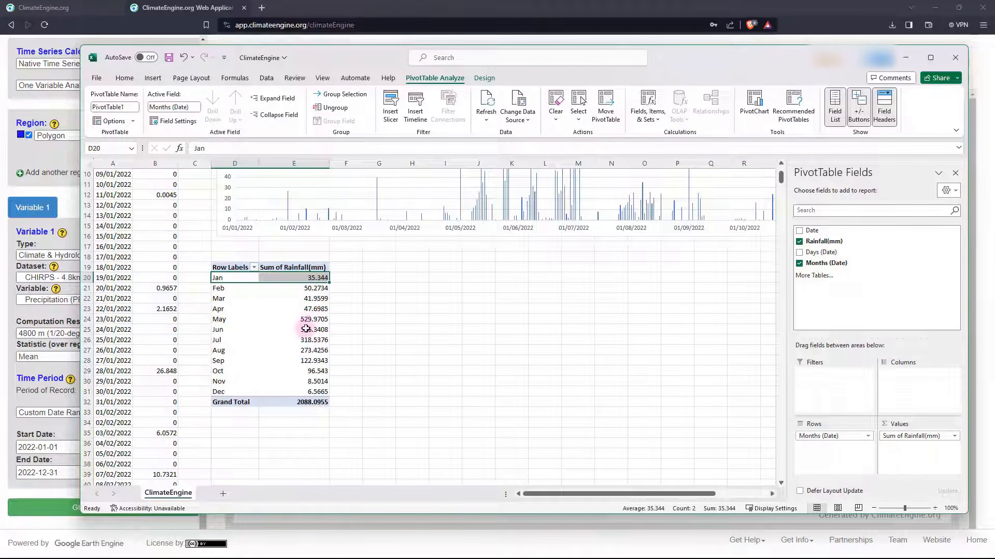
pyautogui.click(384, 338)
pyautogui.scroll(3, 433, 393)
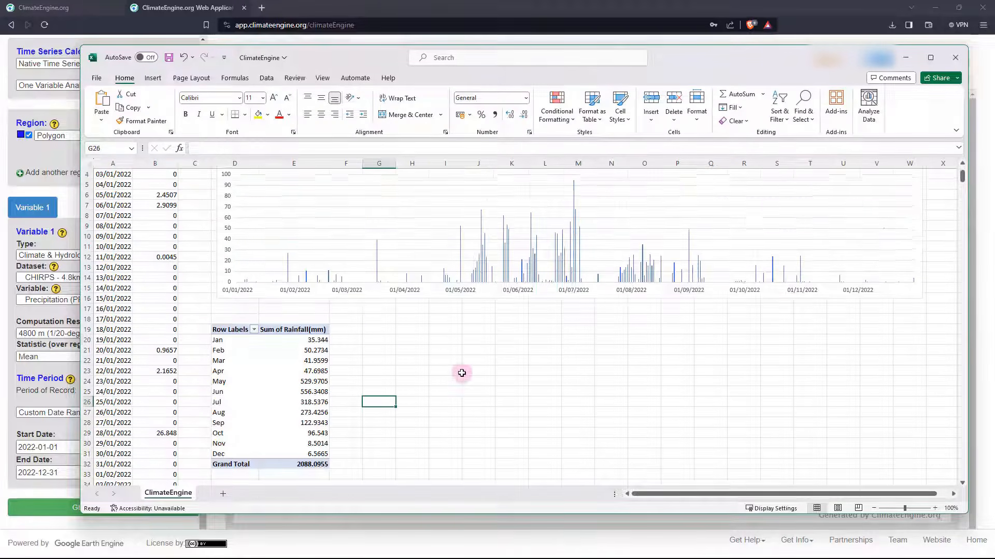